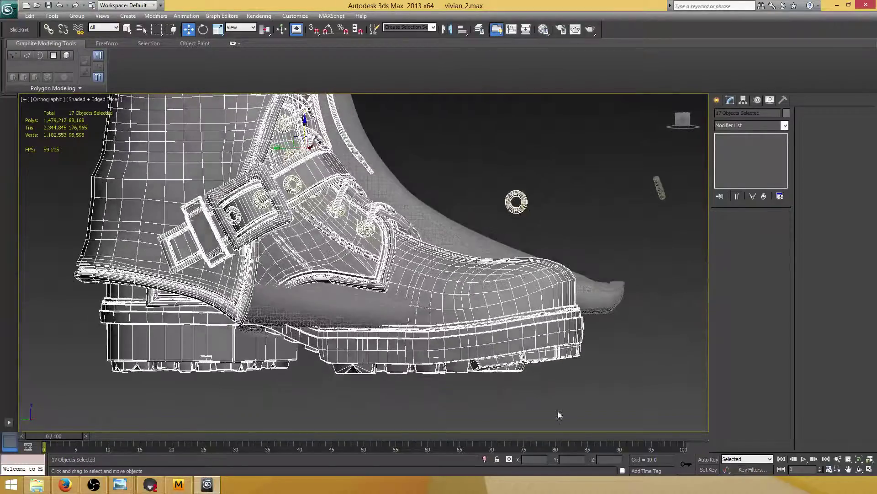
# Step: Isolate the selected boot parts from the rest of the character and clear the selection
pyautogui.click(486, 460)
pyautogui.scroll(3, 400, 338)
pyautogui.keyDown('alt'); pyautogui.moveTo(400, 339); pyautogui.dragTo(409, 245, button='middle'); pyautogui.keyUp('alt')
pyautogui.scroll(2, 409, 246)
pyautogui.moveTo(399, 280); pyautogui.dragTo(389, 329, button='middle')
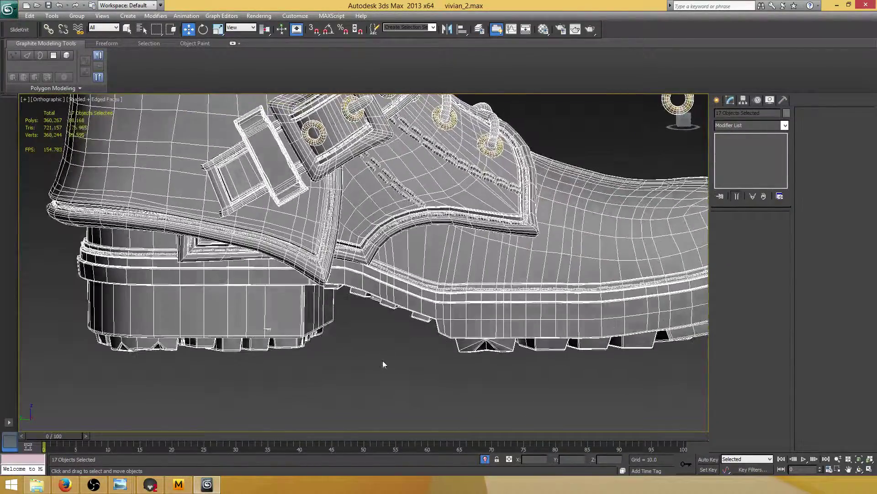
pyautogui.click(383, 364)
pyautogui.scroll(4, 300, 268)
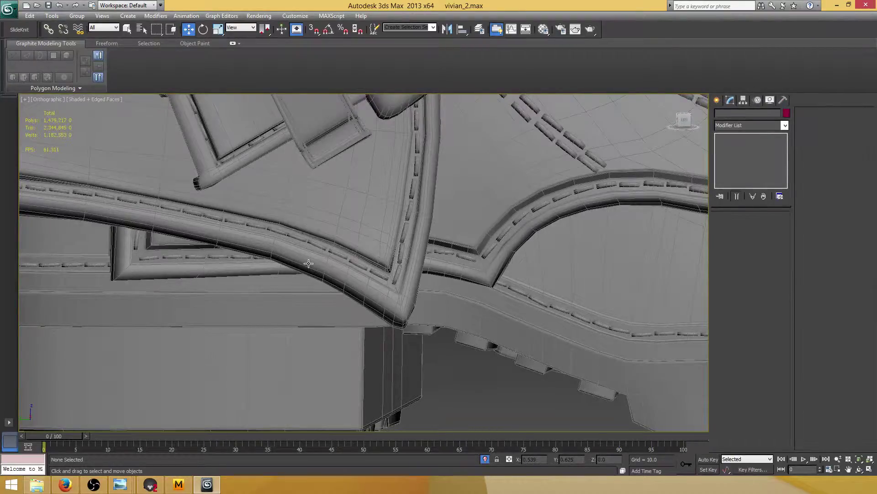
# Step: Select the boot's stitching object, show it in wireframe and enter Element sub-object editing
pyautogui.click(308, 263)
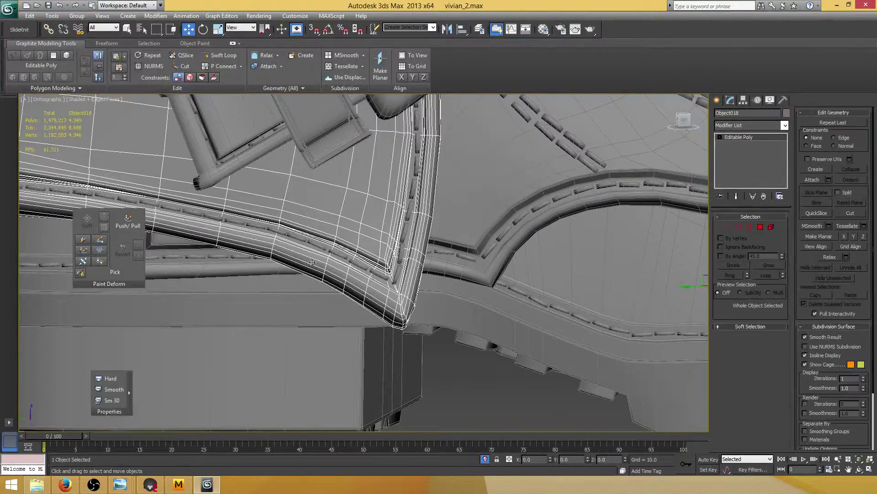
pyautogui.scroll(-2, 304, 254)
pyautogui.scroll(3, 302, 250)
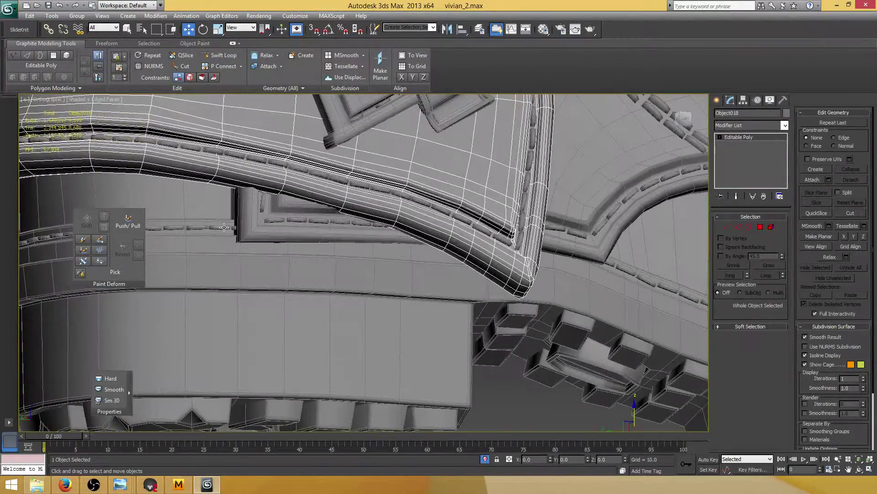
pyautogui.click(223, 228)
pyautogui.press('F3')
pyautogui.keyDown('alt'); pyautogui.moveTo(293, 220); pyautogui.dragTo(352, 276, button='middle'); pyautogui.keyUp('alt')
pyautogui.scroll(2, 351, 276)
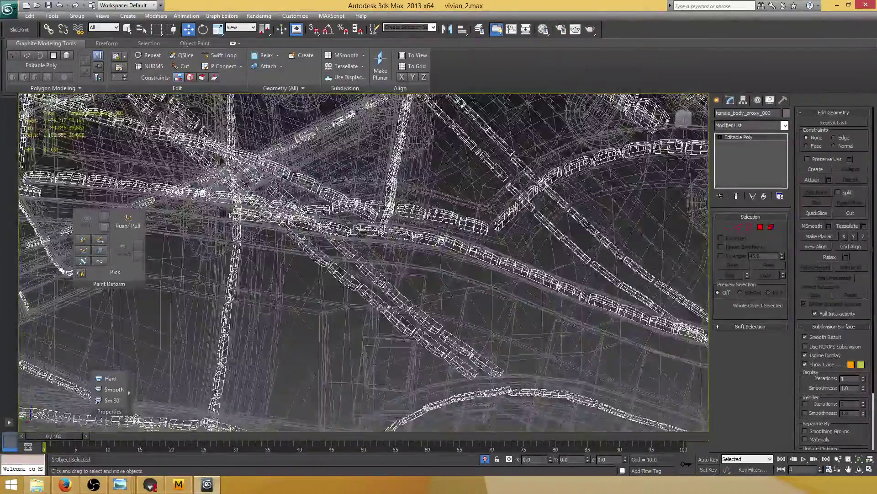
pyautogui.keyDown('alt'); pyautogui.moveTo(389, 251); pyautogui.dragTo(423, 247, button='middle'); pyautogui.keyUp('alt')
pyautogui.scroll(2, 423, 247)
pyautogui.click(771, 227)
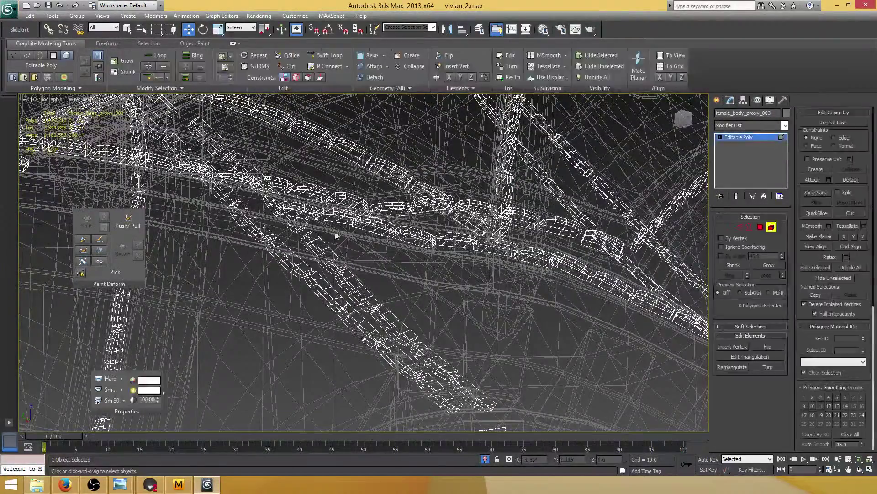
# Step: Select the stitches along the sole's welt hidden beneath the pointed ankle flap and front panel corner, and delete them
pyautogui.click(302, 212)
pyautogui.keyDown('alt'); pyautogui.moveTo(304, 213); pyautogui.dragTo(340, 213, button='middle'); pyautogui.keyUp('alt')
pyautogui.keyDown('ctrl'); pyautogui.click(344, 216); pyautogui.keyUp('ctrl')
pyautogui.keyDown('ctrl'); pyautogui.click(373, 223); pyautogui.keyUp('ctrl')
pyautogui.keyDown('ctrl'); pyautogui.click(406, 231); pyautogui.keyUp('ctrl')
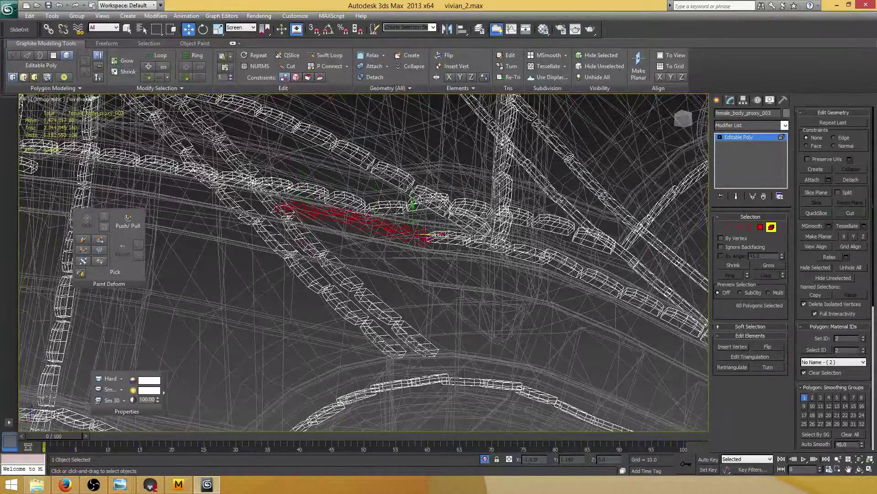
pyautogui.keyDown('ctrl'); pyautogui.click(441, 236); pyautogui.keyUp('ctrl')
pyautogui.press('F3')
pyautogui.moveTo(468, 246)
pyautogui.keyDown('alt'); pyautogui.mouseDown(button='middle')
pyautogui.moveTo(448, 270)
pyautogui.moveTo(349, 286)
pyautogui.moveTo(380, 284)
pyautogui.moveTo(359, 280)
pyautogui.moveTo(405, 273)
pyautogui.moveTo(402, 259)
pyautogui.moveTo(440, 270)
pyautogui.moveTo(336, 254)
pyautogui.moveTo(342, 259)
pyautogui.mouseUp(button='middle'); pyautogui.keyUp('alt')
pyautogui.scroll(-2, 434, 275)
pyautogui.press('F3')
pyautogui.keyDown('ctrl'); pyautogui.click(347, 270); pyautogui.keyUp('ctrl')
pyautogui.keyDown('ctrl'); pyautogui.click(392, 271); pyautogui.keyUp('ctrl')
pyautogui.press('F3')
pyautogui.scroll(-3, 404, 270)
pyautogui.scroll(2, 441, 270)
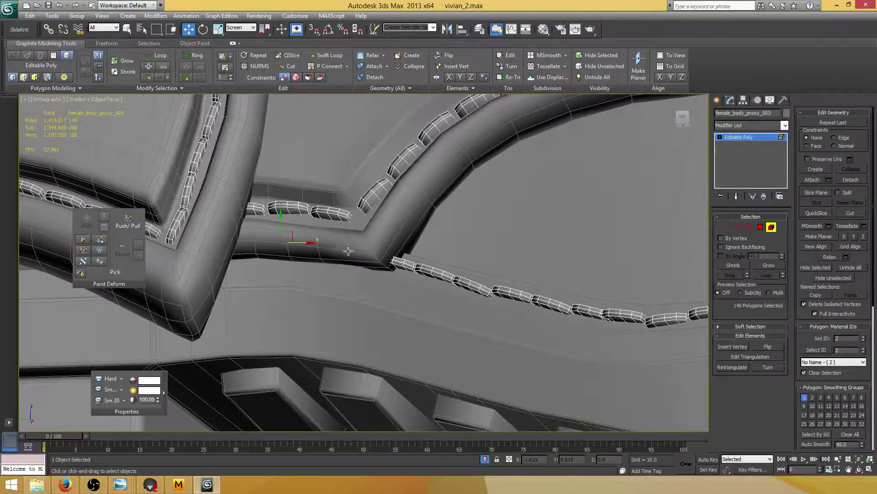
pyautogui.moveTo(348, 250)
pyautogui.keyDown('alt'); pyautogui.mouseDown(button='middle')
pyautogui.moveTo(355, 243)
pyautogui.moveTo(364, 250)
pyautogui.mouseUp(button='middle'); pyautogui.keyUp('alt')
pyautogui.press('F3')
pyautogui.scroll(2, 363, 249)
pyautogui.moveTo(325, 272); pyautogui.dragTo(295, 228)
pyautogui.moveTo(341, 258)
pyautogui.keyDown('alt'); pyautogui.mouseDown(button='middle')
pyautogui.moveTo(333, 269)
pyautogui.moveTo(412, 285)
pyautogui.mouseUp(button='middle'); pyautogui.keyUp('alt')
pyautogui.press('F3')
pyautogui.scroll(-3, 342, 268)
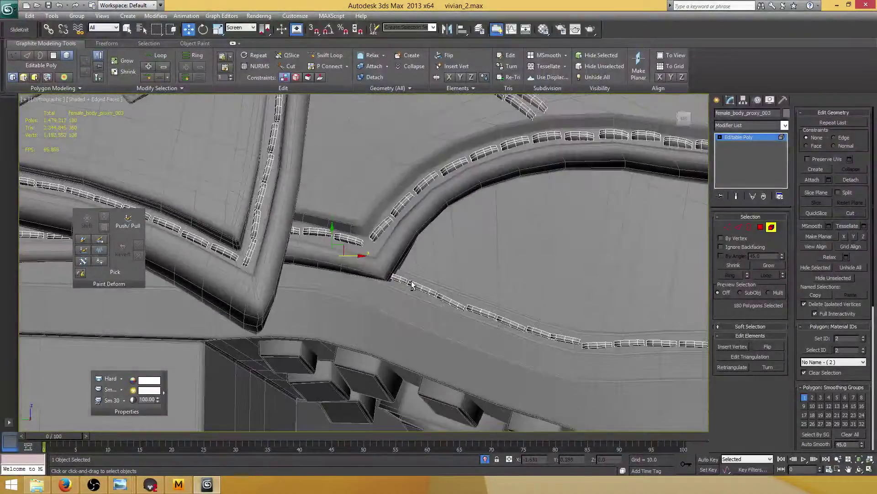
pyautogui.hotkey('ctrl', 'd')
# Step: Rotate and move the stitch near the front panel's lower rear corner so it follows the seam
pyautogui.keyDown('alt'); pyautogui.moveTo(424, 237); pyautogui.dragTo(338, 287, button='middle'); pyautogui.keyUp('alt')
pyautogui.click(326, 315)
pyautogui.scroll(3, 326, 315)
pyautogui.click(204, 30)
pyautogui.moveTo(338, 287); pyautogui.dragTo(336, 286)
pyautogui.click(195, 30)
pyautogui.keyDown('alt'); pyautogui.moveTo(343, 250); pyautogui.dragTo(338, 272, button='middle'); pyautogui.keyUp('alt')
pyautogui.moveTo(310, 277); pyautogui.dragTo(309, 280)
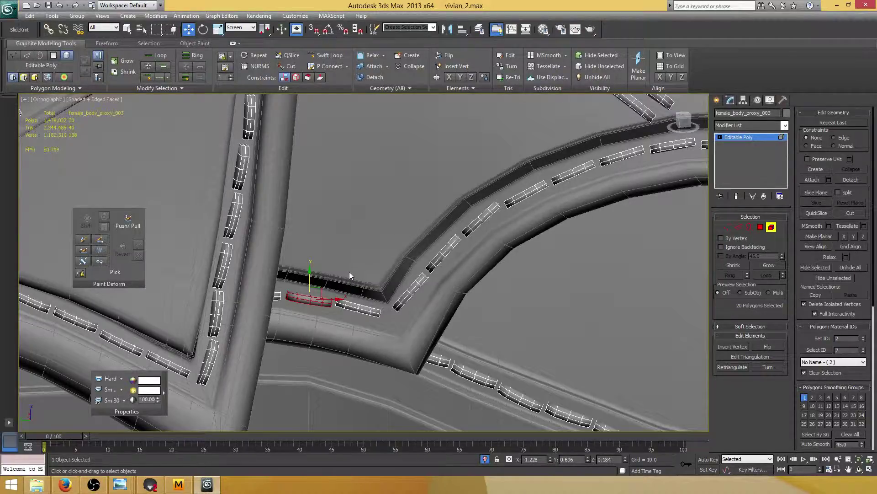
# Step: Rotate a stitch on the rising part of the front panel's curved edge to follow the border
pyautogui.moveTo(377, 254)
pyautogui.keyDown('alt'); pyautogui.mouseDown(button='middle')
pyautogui.moveTo(342, 274)
pyautogui.moveTo(367, 253)
pyautogui.moveTo(372, 263)
pyautogui.mouseUp(button='middle'); pyautogui.keyUp('alt')
pyautogui.click(363, 280)
pyautogui.scroll(3, 363, 281)
pyautogui.click(203, 29)
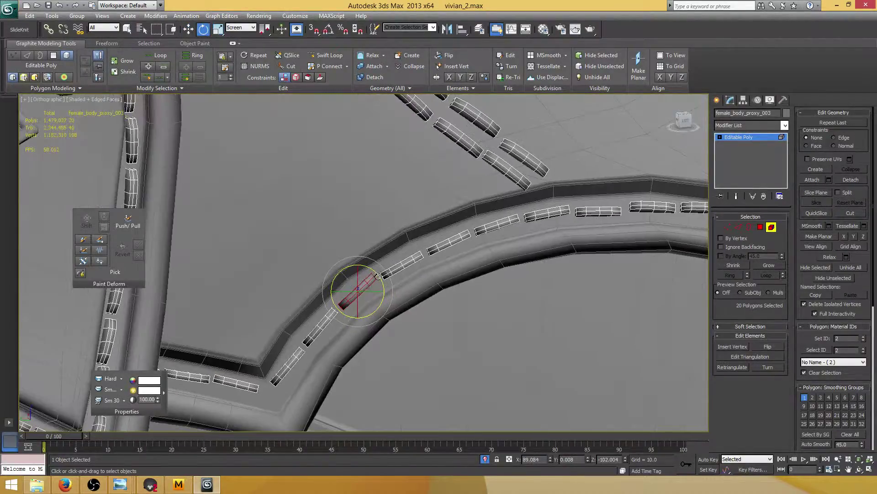
pyautogui.moveTo(378, 273); pyautogui.dragTo(383, 282)
pyautogui.scroll(-5, 410, 251)
pyautogui.moveTo(415, 250); pyautogui.dragTo(309, 247, button='middle')
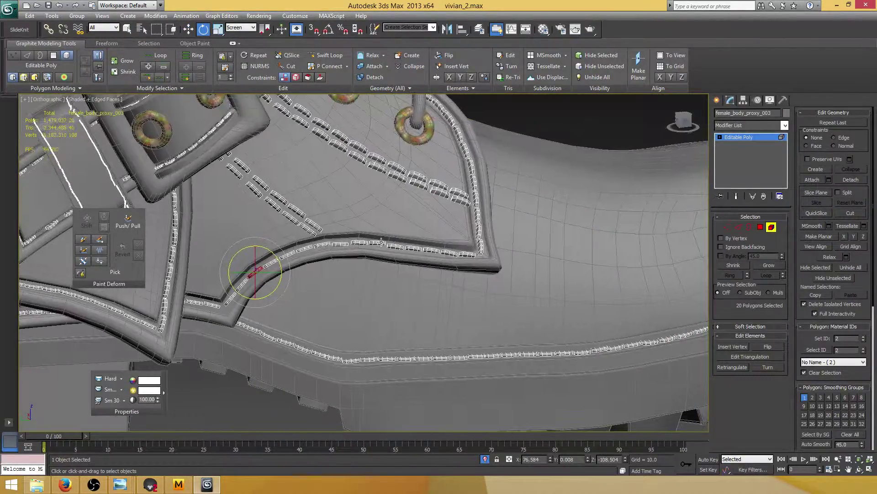
# Step: Rotate and slightly shift a stitch just past the crest of the front panel's curved lower edge to align it
pyautogui.keyDown('alt'); pyautogui.moveTo(376, 238); pyautogui.dragTo(378, 239, button='middle'); pyautogui.keyUp('alt')
pyautogui.scroll(3, 378, 239)
pyautogui.click(386, 232)
pyautogui.scroll(5, 398, 230)
pyautogui.moveTo(470, 195); pyautogui.dragTo(425, 224, button='middle')
pyautogui.keyDown('alt'); pyautogui.moveTo(426, 199); pyautogui.dragTo(414, 217, button='middle'); pyautogui.keyUp('alt')
pyautogui.moveTo(408, 208); pyautogui.dragTo(392, 208)
pyautogui.click(188, 28)
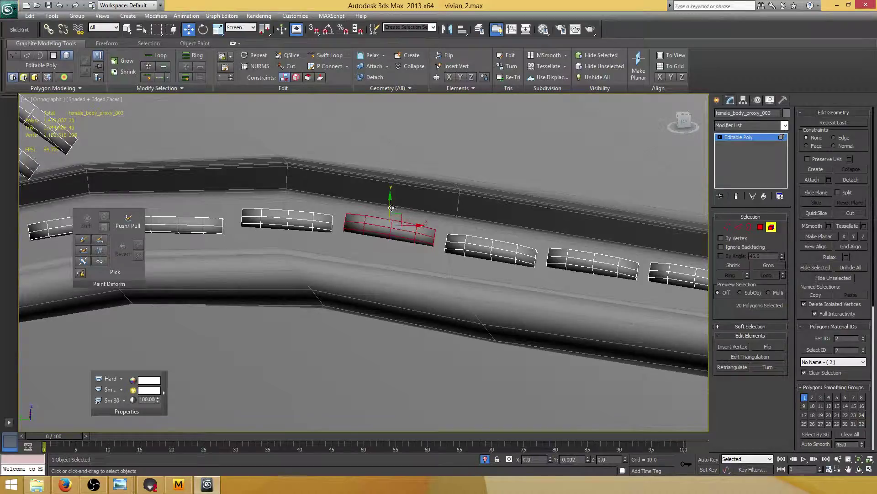
pyautogui.scroll(-10, 392, 208)
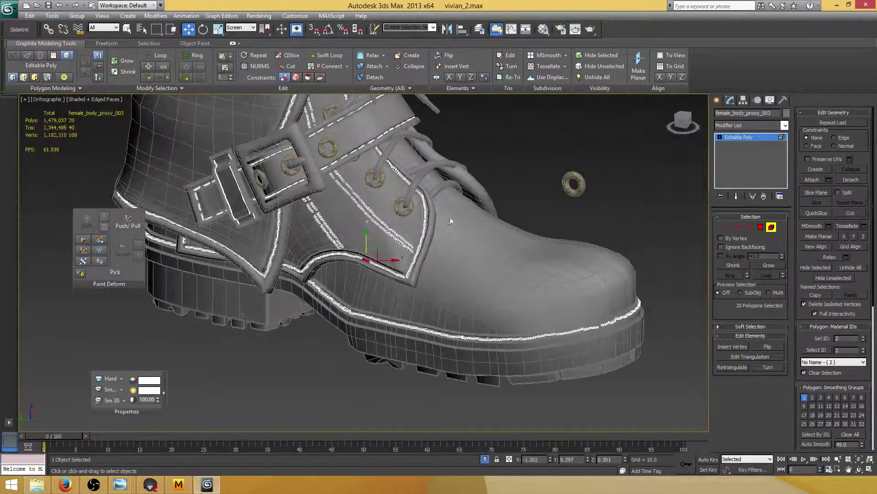
# Step: Leave element editing of the stitching, clear the selection and save the scene
pyautogui.keyDown('alt'); pyautogui.moveTo(450, 221); pyautogui.dragTo(476, 236, button='middle'); pyautogui.keyUp('alt')
pyautogui.click(476, 237)
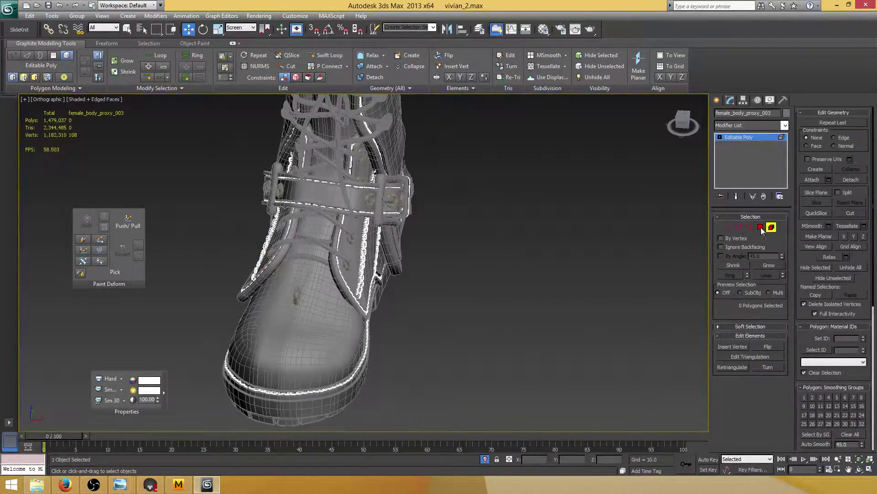
pyautogui.click(772, 227)
pyautogui.keyDown('alt'); pyautogui.moveTo(525, 249); pyautogui.dragTo(492, 243, button='middle'); pyautogui.keyUp('alt')
pyautogui.click(485, 244)
pyautogui.hotkey('ctrl', 's')
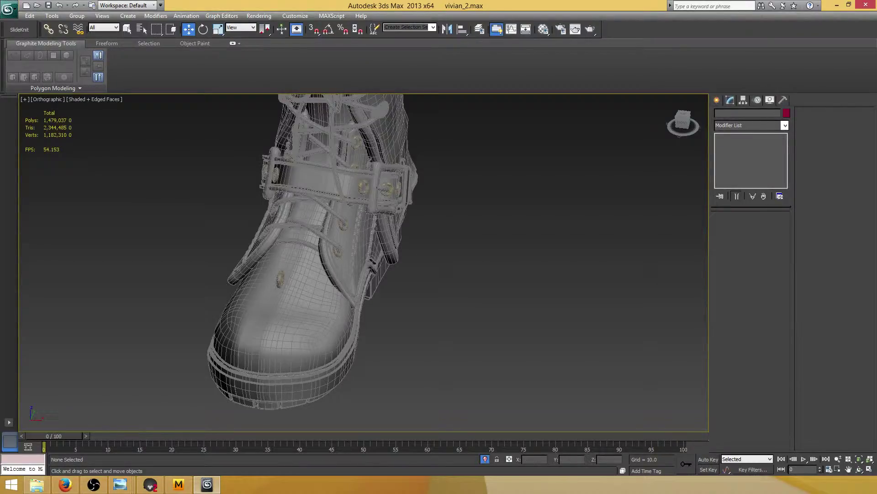
# Step: Switch to Marmoset Toolbag and view the character with the green shirt
pyautogui.hotkey('alt', 'Tab')
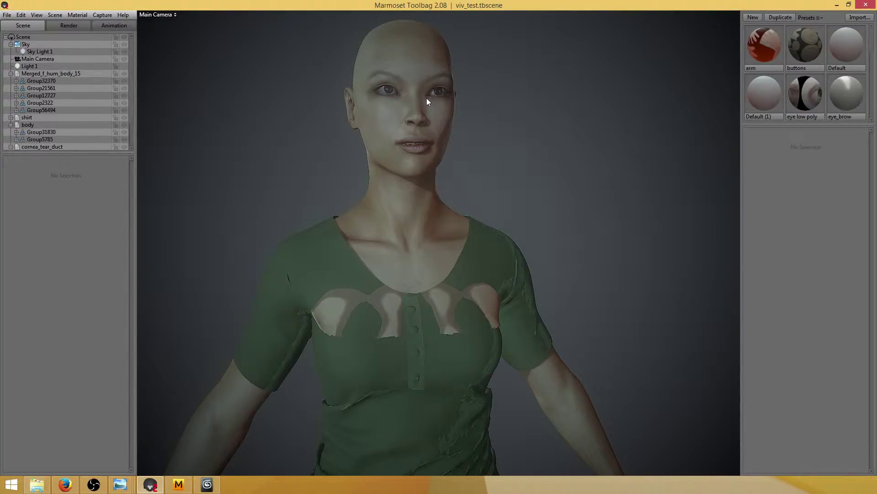
pyautogui.click(65, 484)
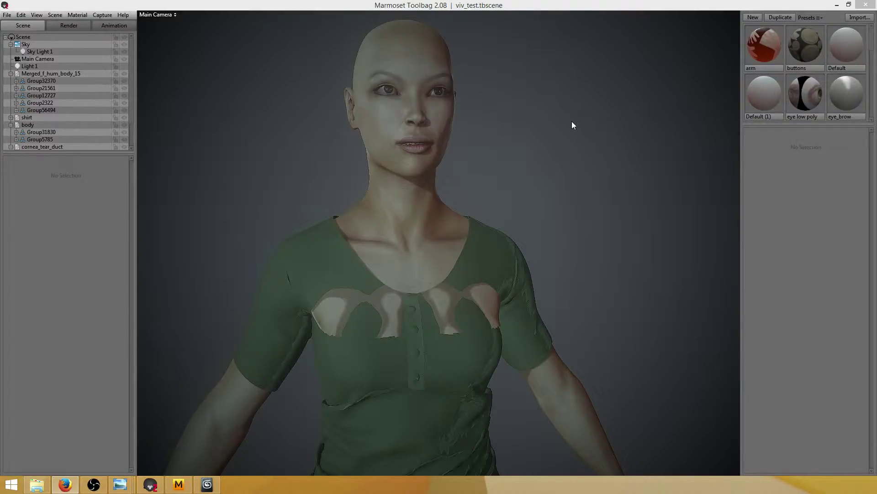
pyautogui.click(492, 4)
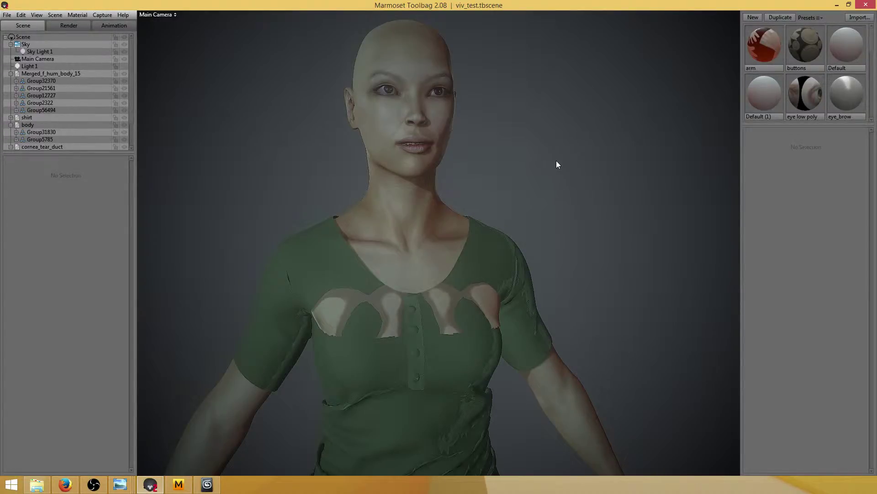
# Step: Switch back to 3ds Max and end the boot's isolation to bring back the whole character
pyautogui.click(207, 484)
pyautogui.scroll(4, 391, 247)
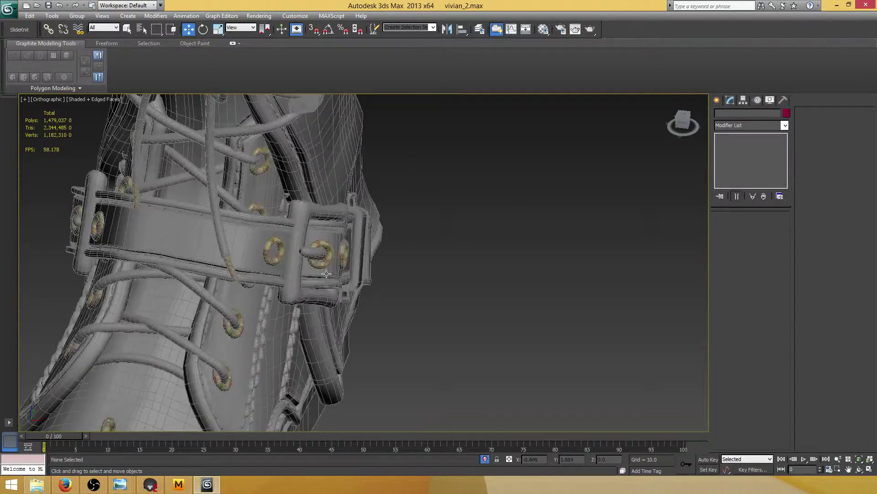
pyautogui.scroll(-10, 352, 283)
pyautogui.scroll(5, 379, 293)
pyautogui.scroll(-2, 378, 229)
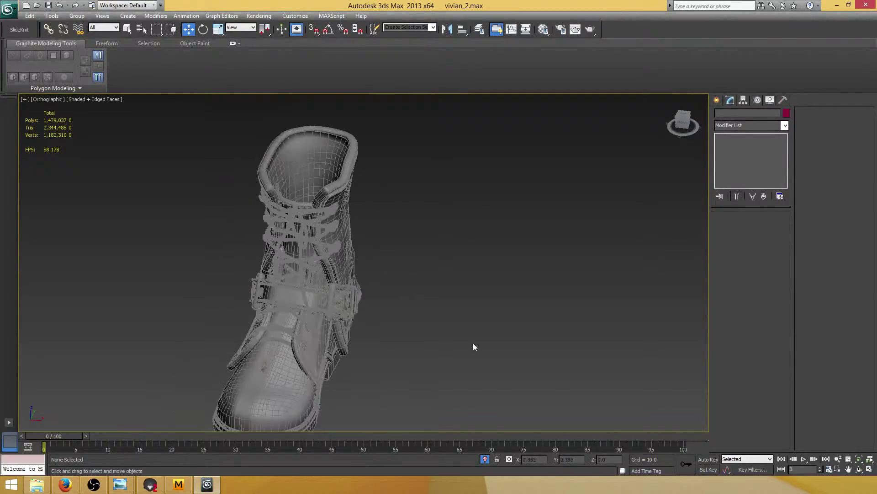
pyautogui.click(486, 459)
pyautogui.moveTo(371, 203); pyautogui.dragTo(377, 288, button='middle')
pyautogui.press('z')
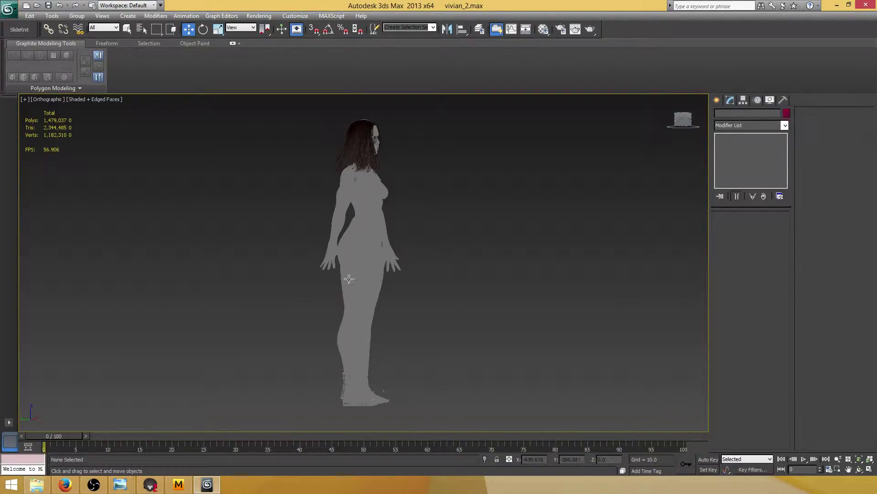
pyautogui.scroll(5, 350, 256)
pyautogui.moveTo(352, 253); pyautogui.dragTo(368, 190, button='middle')
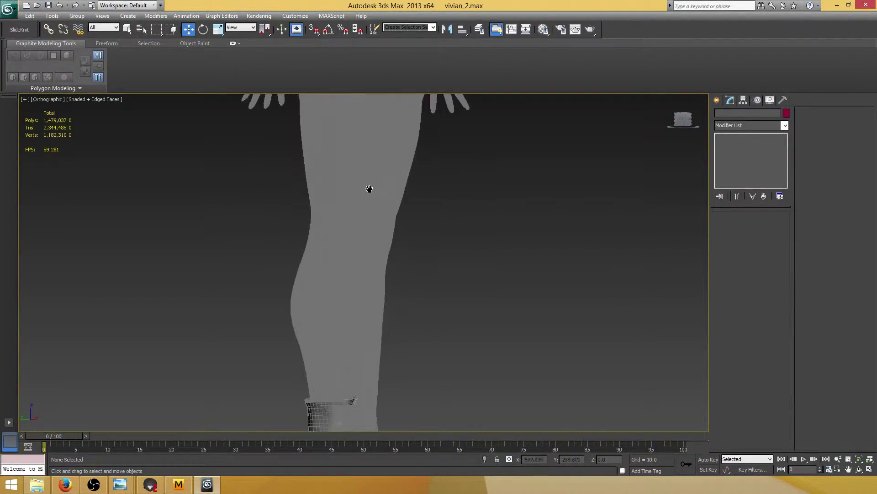
# Step: Select the body mesh and examine its legs and torso, comparing the booted leg with the bare one
pyautogui.click(342, 232)
pyautogui.keyDown('alt'); pyautogui.moveTo(421, 272); pyautogui.dragTo(348, 242, button='middle'); pyautogui.keyUp('alt')
pyautogui.scroll(2, 330, 237)
pyautogui.scroll(2, 330, 236)
pyautogui.scroll(-3, 349, 232)
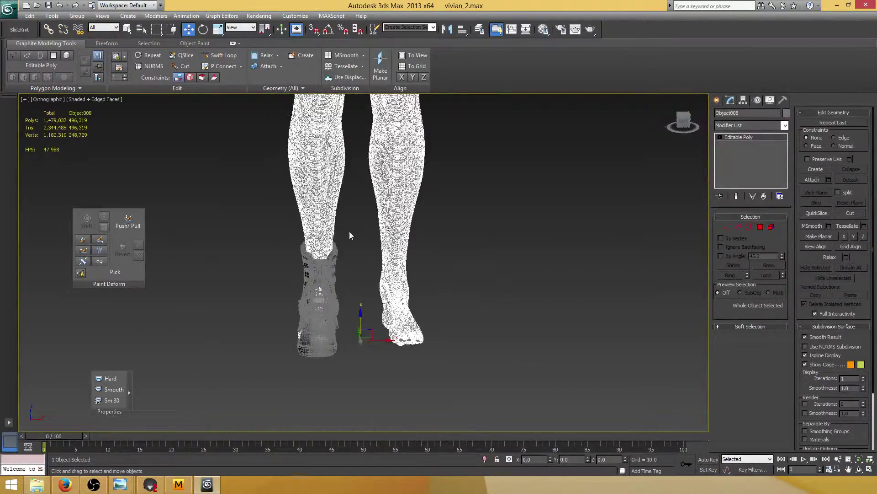
pyautogui.scroll(-4, 349, 231)
pyautogui.scroll(5, 358, 288)
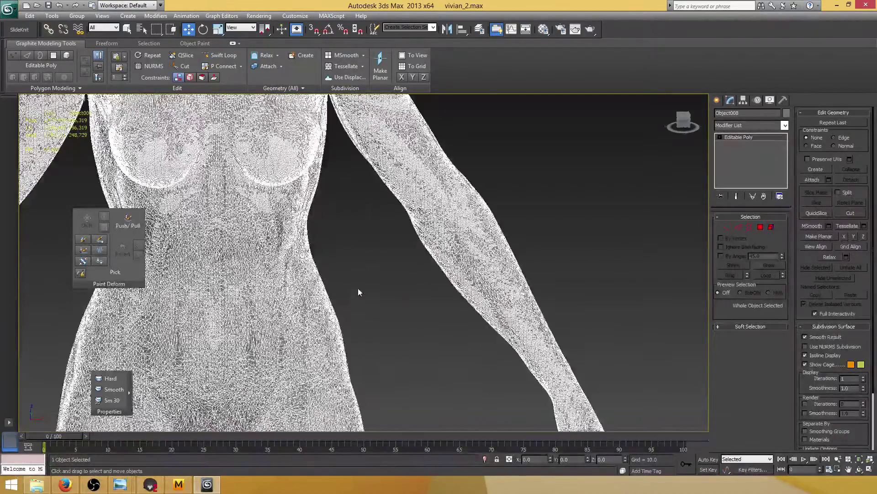
pyautogui.scroll(-5, 358, 288)
pyautogui.keyDown('alt'); pyautogui.moveTo(358, 290); pyautogui.dragTo(352, 304, button='middle'); pyautogui.keyUp('alt')
pyautogui.moveTo(293, 351); pyautogui.dragTo(313, 254, button='middle')
pyautogui.scroll(6, 320, 237)
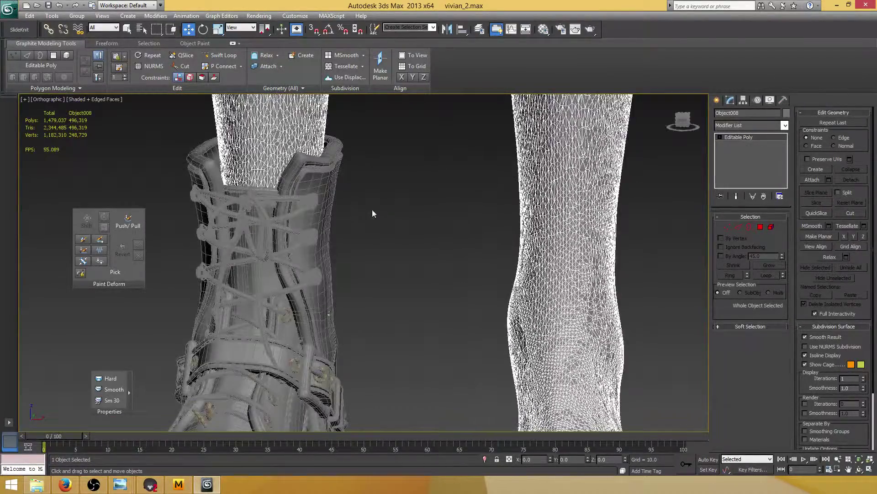
# Step: Examine the boot's shaft piece and its shoe piece with the sole by selecting each in turn
pyautogui.click(372, 209)
pyautogui.click(345, 207)
pyautogui.scroll(-4, 374, 207)
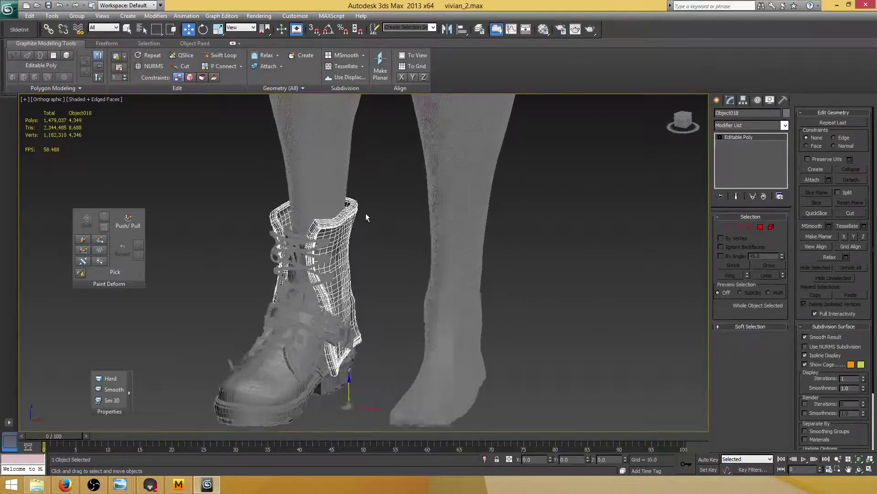
pyautogui.moveTo(366, 213); pyautogui.dragTo(378, 152, button='middle')
pyautogui.click(253, 267)
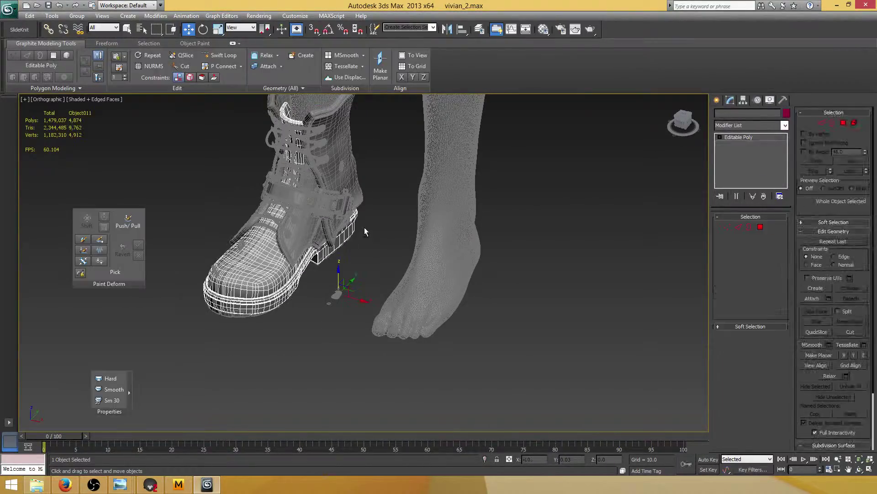
pyautogui.keyDown('alt'); pyautogui.moveTo(364, 228); pyautogui.dragTo(332, 271, button='middle'); pyautogui.keyUp('alt')
pyautogui.scroll(3, 333, 271)
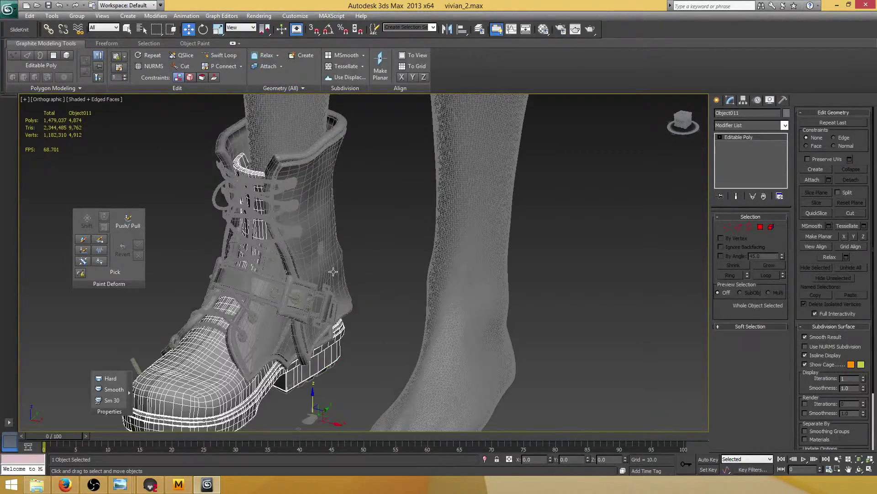
pyautogui.scroll(3, 334, 270)
# Step: Mirror the boot's shaft piece across the X axis as an Instance onto the bare leg, with an offset of 0.0
pyautogui.click(346, 249)
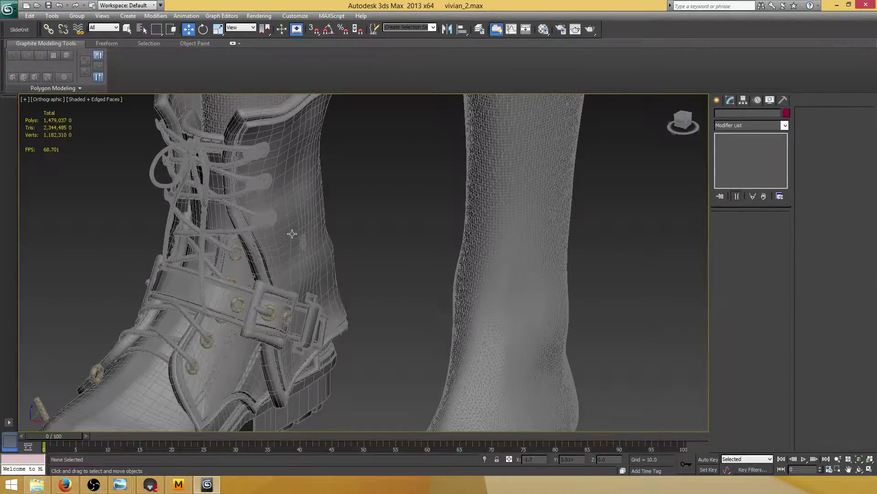
pyautogui.click(353, 241)
pyautogui.scroll(-6, 355, 243)
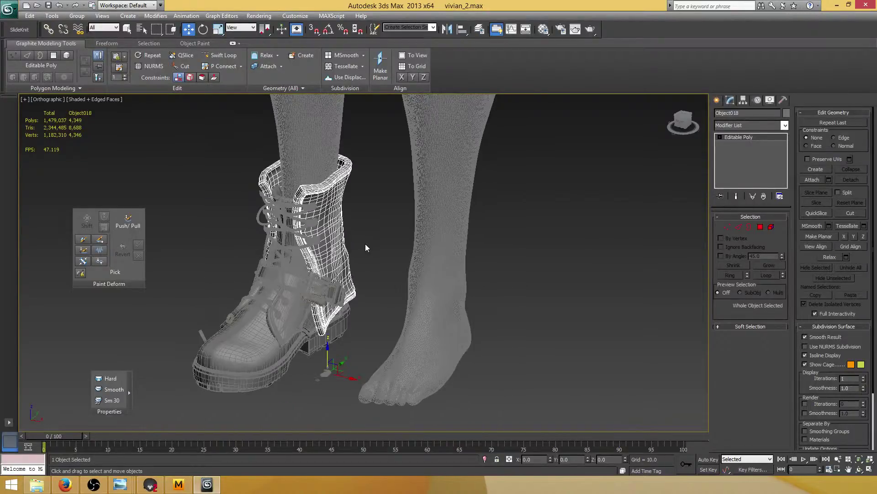
pyautogui.moveTo(342, 227)
pyautogui.keyDown('alt'); pyautogui.mouseDown(button='middle')
pyautogui.moveTo(362, 225)
pyautogui.moveTo(328, 214)
pyautogui.moveTo(351, 227)
pyautogui.mouseUp(button='middle'); pyautogui.keyUp('alt')
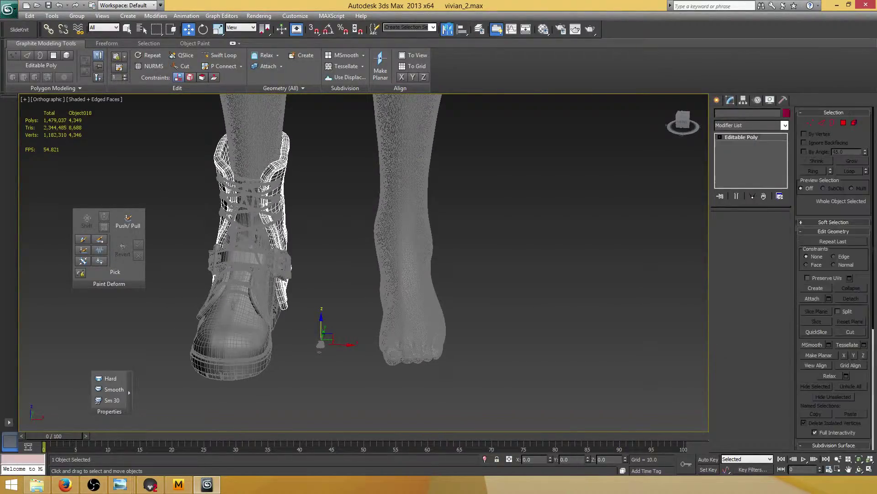
pyautogui.click(449, 29)
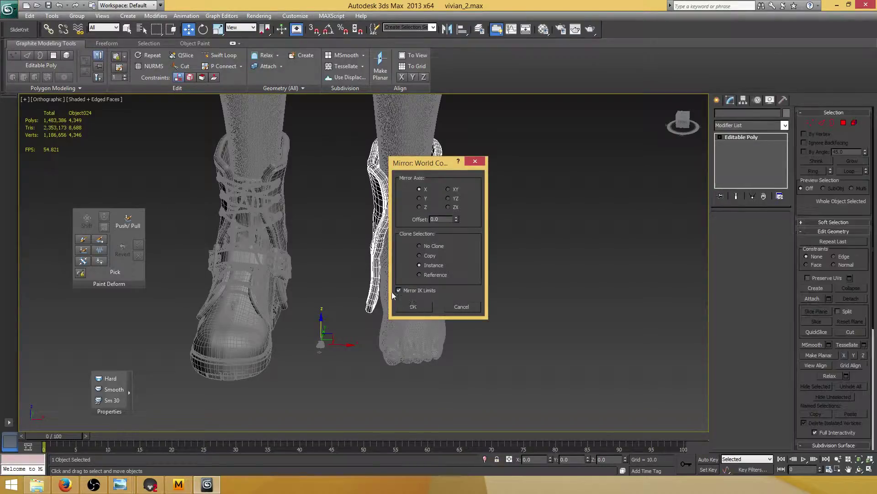
pyautogui.click(414, 307)
# Step: Mirror the boot's stitching across the X axis as an Instance onto the other leg, with an offset of 0.0
pyautogui.moveTo(311, 176); pyautogui.dragTo(333, 248, button='middle')
pyautogui.scroll(10, 333, 248)
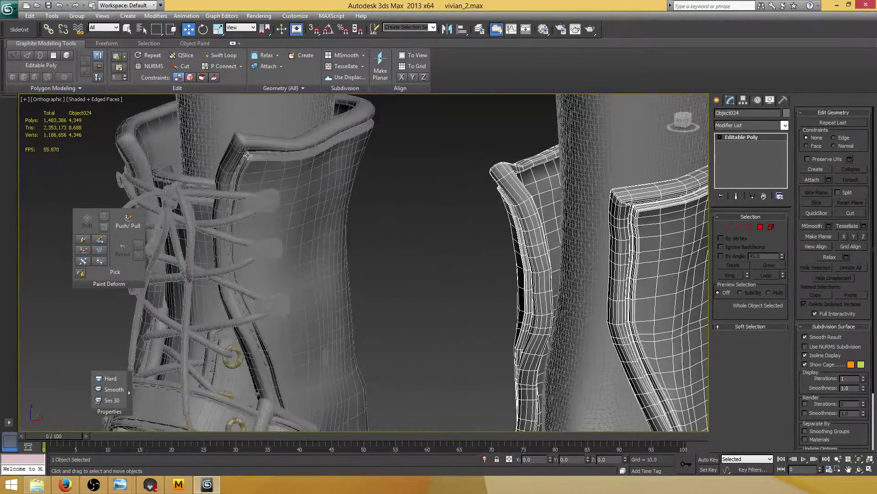
pyautogui.click(247, 154)
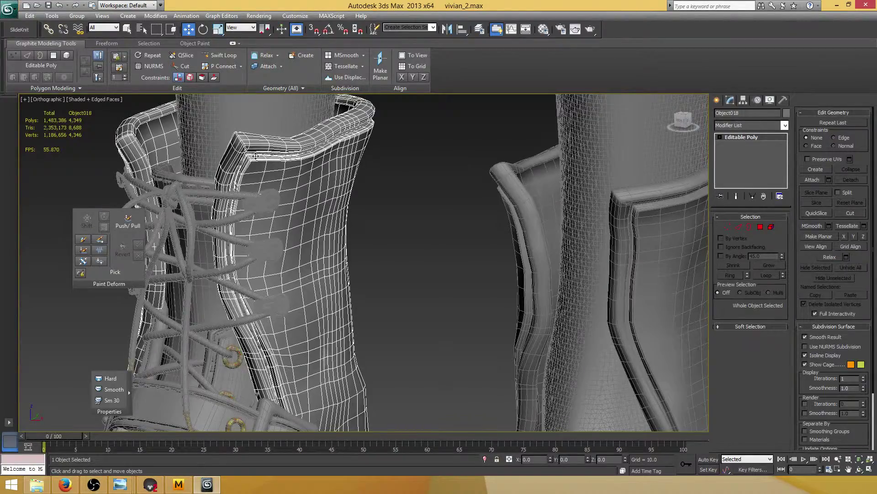
pyautogui.keyDown('alt'); pyautogui.moveTo(390, 201); pyautogui.dragTo(410, 257, button='middle'); pyautogui.keyUp('alt')
pyautogui.scroll(3, 410, 256)
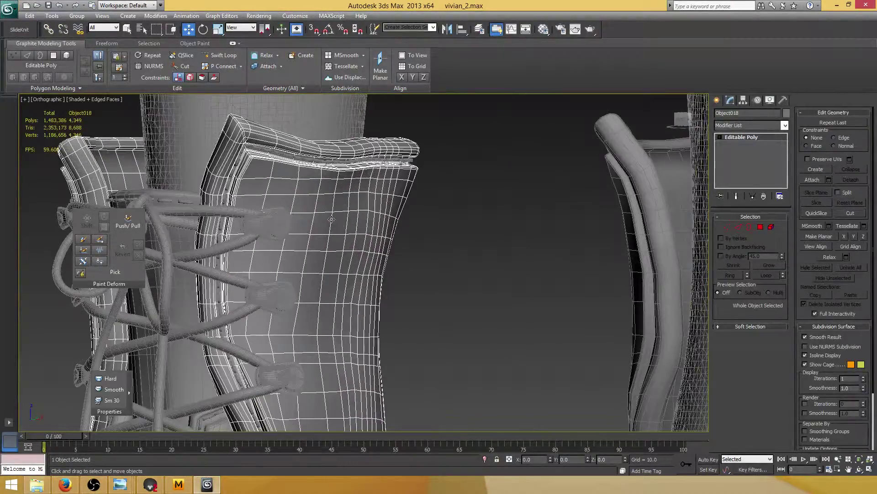
pyautogui.click(284, 156)
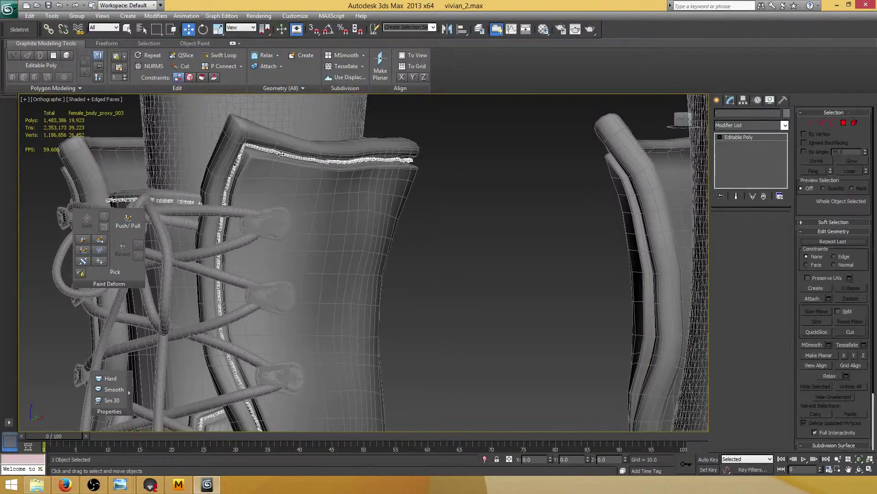
pyautogui.keyDown('alt'); pyautogui.moveTo(450, 247); pyautogui.dragTo(379, 218, button='middle'); pyautogui.keyUp('alt')
pyautogui.scroll(-5, 403, 233)
pyautogui.scroll(-4, 401, 233)
pyautogui.scroll(1, 383, 210)
pyautogui.scroll(3, 369, 220)
pyautogui.scroll(5, 347, 226)
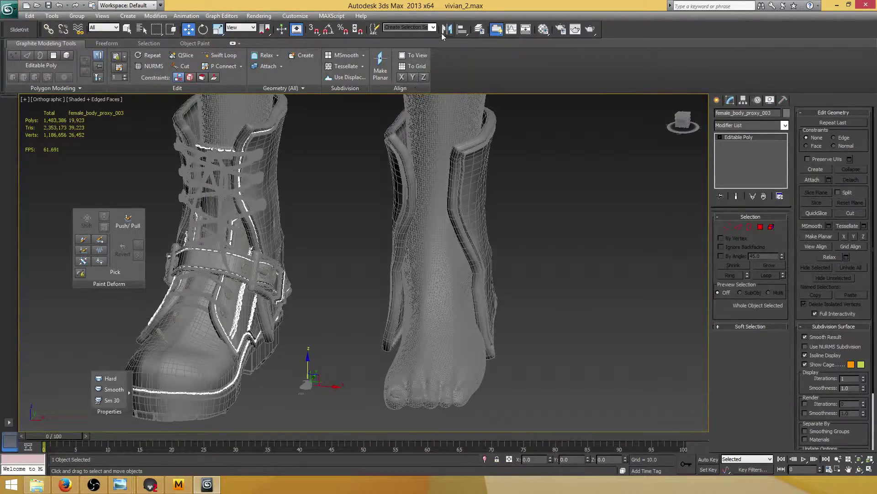
pyautogui.keyDown('alt'); pyautogui.moveTo(339, 209); pyautogui.dragTo(359, 155, button='middle'); pyautogui.keyUp('alt')
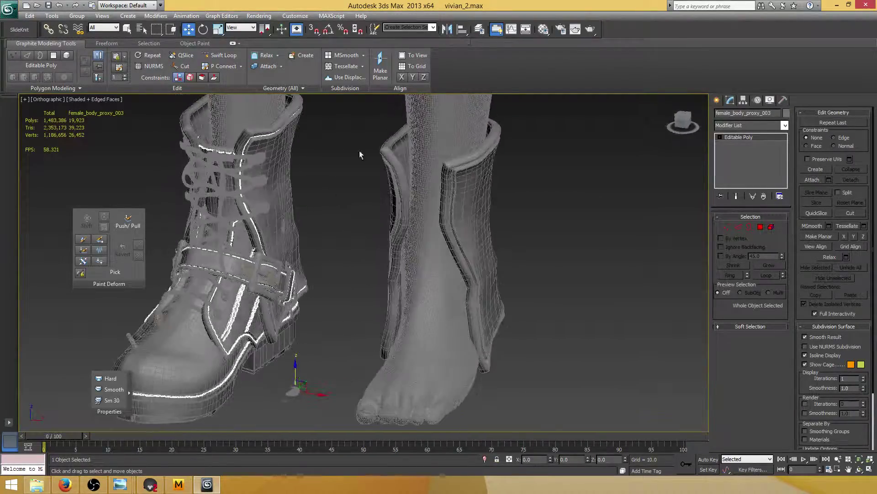
pyautogui.click(447, 29)
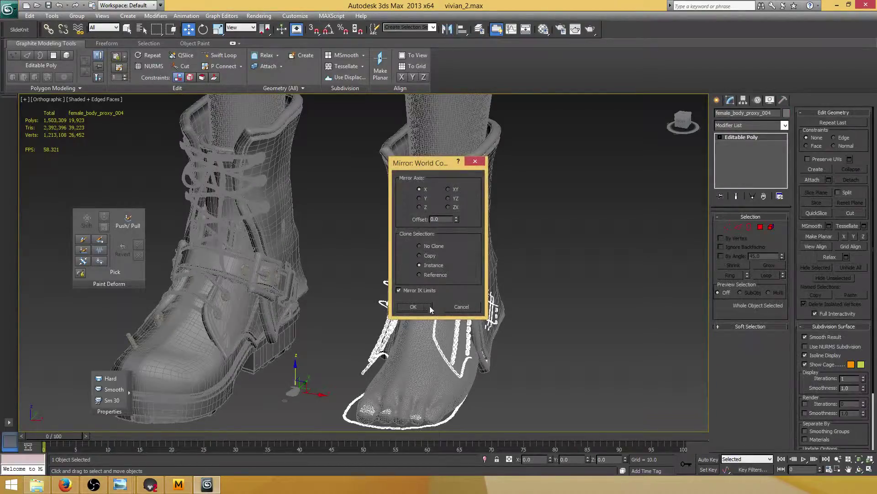
# Step: Mirror the shoe piece with the toe and heel across the X axis as an Instance onto the bare foot
pyautogui.click(179, 352)
pyautogui.moveTo(306, 303); pyautogui.dragTo(337, 222, button='middle')
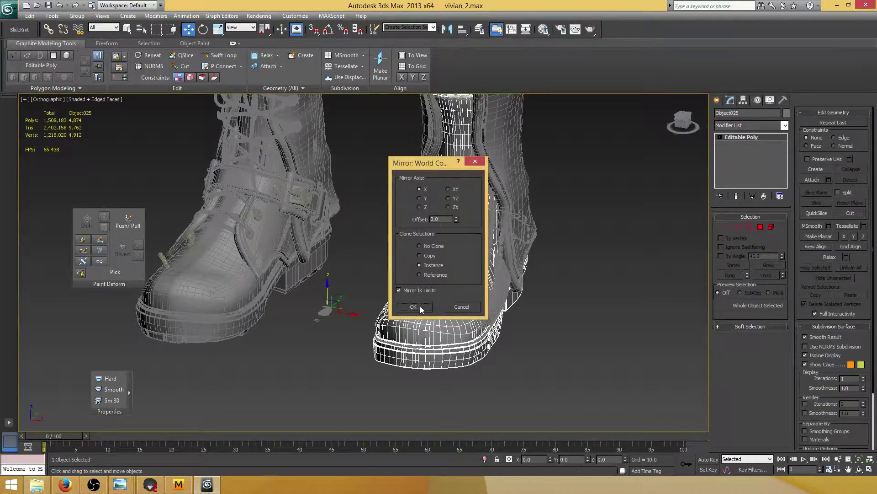
pyautogui.click(419, 305)
# Step: Detach the two front side panels, as elements, from the mesh they share with the sole treads into a separate object
pyautogui.scroll(-2, 308, 306)
pyautogui.keyDown('alt'); pyautogui.moveTo(308, 308); pyautogui.dragTo(313, 242, button='middle'); pyautogui.keyUp('alt')
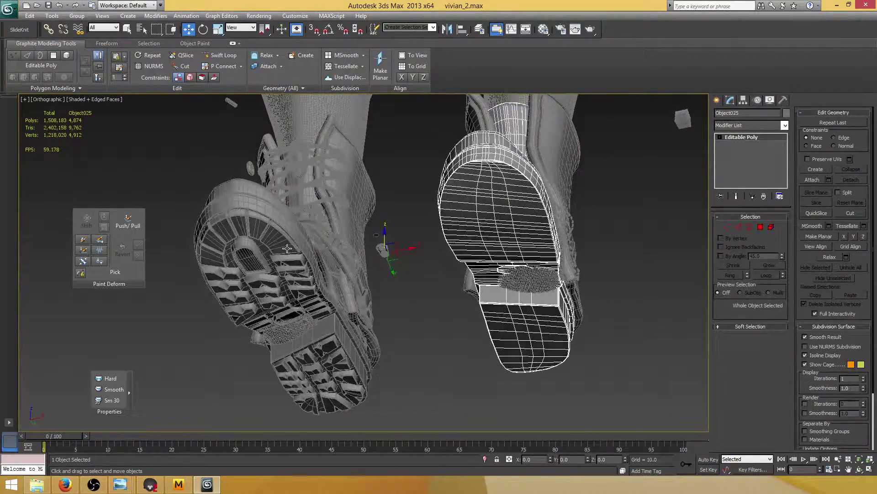
pyautogui.click(367, 251)
pyautogui.keyDown('alt'); pyautogui.moveTo(368, 250); pyautogui.dragTo(399, 273, button='middle'); pyautogui.keyUp('alt')
pyautogui.scroll(2, 315, 219)
pyautogui.click(771, 227)
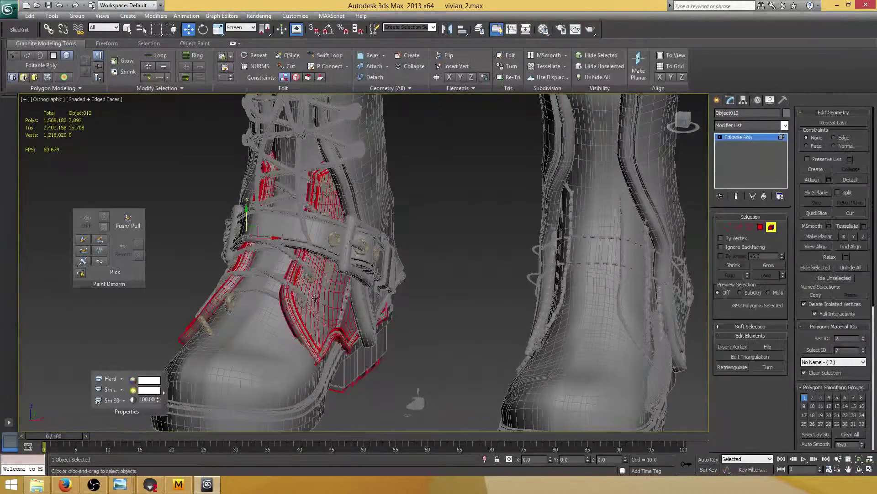
pyautogui.click(316, 298)
pyautogui.keyDown('alt'); pyautogui.moveTo(316, 298); pyautogui.dragTo(374, 276, button='middle'); pyautogui.keyUp('alt')
pyautogui.keyDown('ctrl'); pyautogui.click(325, 297); pyautogui.keyUp('ctrl')
pyautogui.click(843, 179)
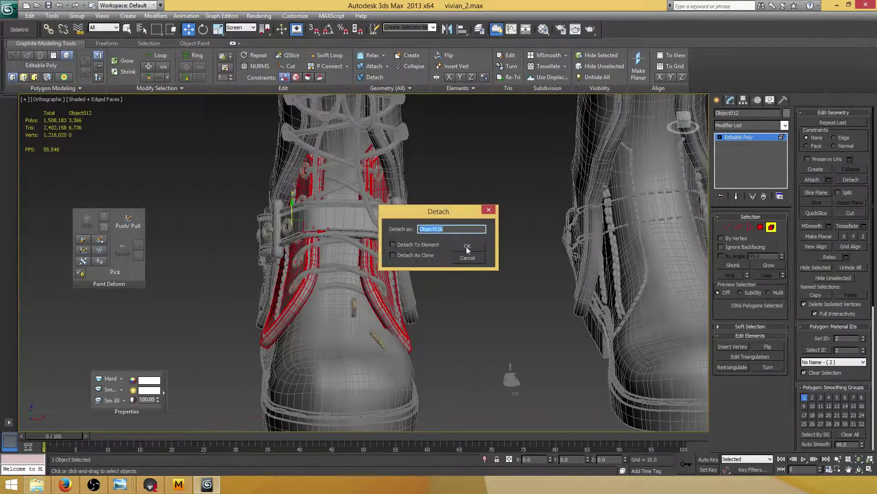
pyautogui.click(467, 245)
pyautogui.keyDown('alt'); pyautogui.moveTo(467, 246); pyautogui.dragTo(538, 239, button='middle'); pyautogui.keyUp('alt')
pyautogui.click(774, 227)
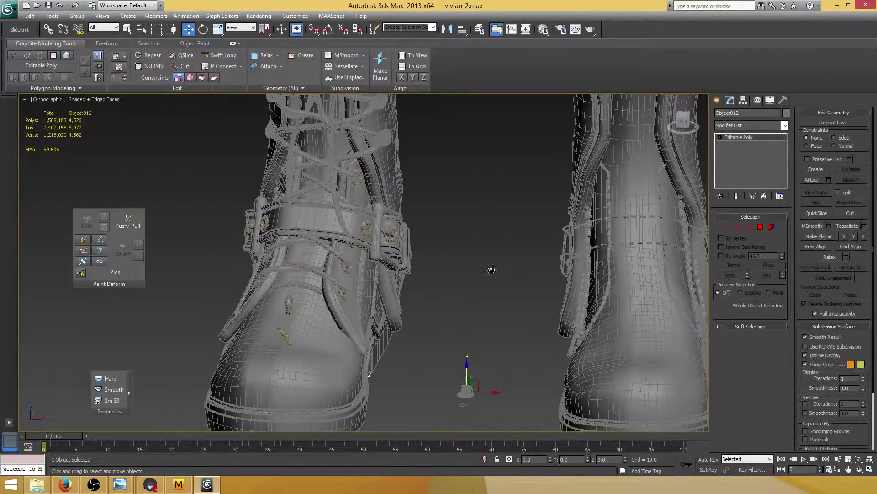
# Step: Mirror the detached front side panels across the X axis as an Instance onto the other boot
pyautogui.keyDown('alt'); pyautogui.moveTo(491, 270); pyautogui.dragTo(472, 262, button='middle'); pyautogui.keyUp('alt')
pyautogui.click(471, 261)
pyautogui.click(355, 292)
pyautogui.keyDown('alt'); pyautogui.moveTo(356, 289); pyautogui.dragTo(411, 206, button='middle'); pyautogui.keyUp('alt')
pyautogui.scroll(-4, 404, 242)
pyautogui.scroll(2, 406, 214)
pyautogui.click(447, 29)
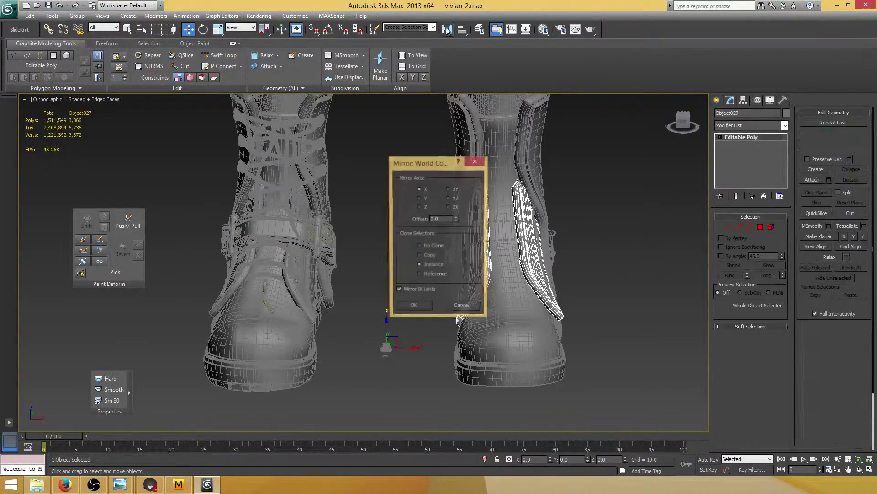
pyautogui.press('Return')
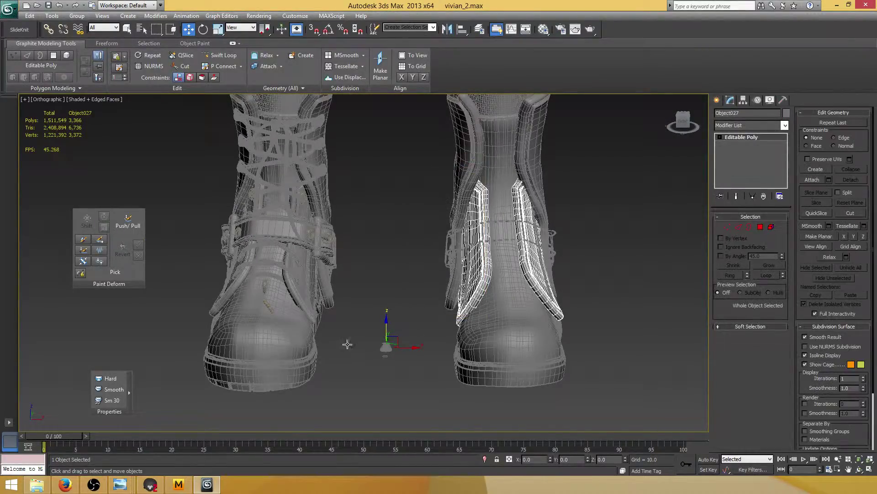
# Step: Mirror the sole tread piece across the X axis as an Instance to the underside of the other boot
pyautogui.click(308, 342)
pyautogui.keyDown('alt'); pyautogui.moveTo(353, 305); pyautogui.dragTo(336, 285, button='middle'); pyautogui.keyUp('alt')
pyautogui.scroll(3, 334, 283)
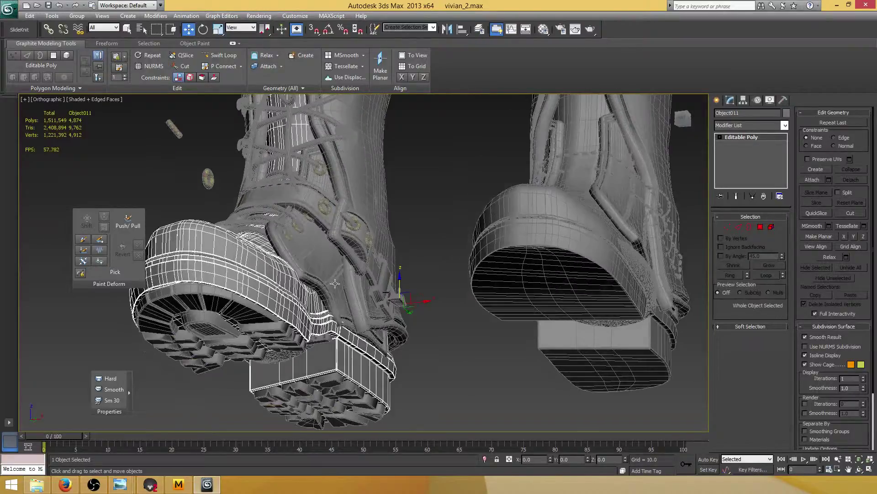
pyautogui.click(243, 319)
pyautogui.keyDown('alt'); pyautogui.moveTo(369, 308); pyautogui.dragTo(344, 284, button='middle'); pyautogui.keyUp('alt')
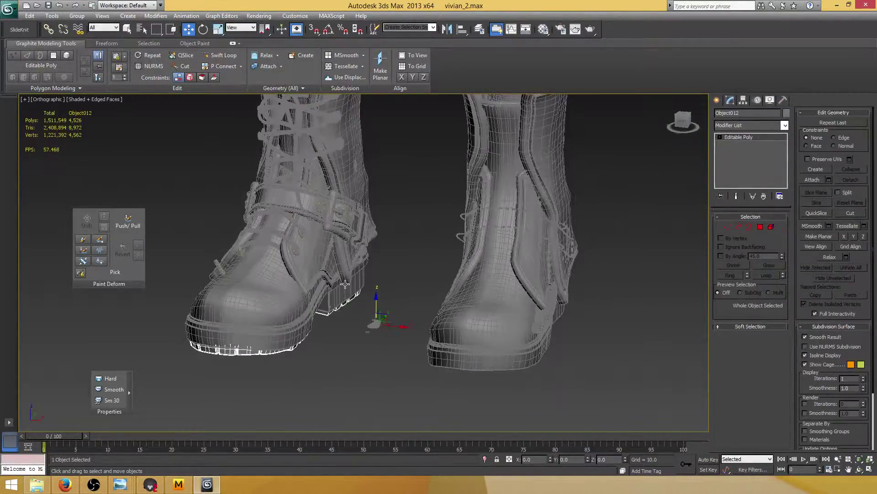
pyautogui.click(447, 29)
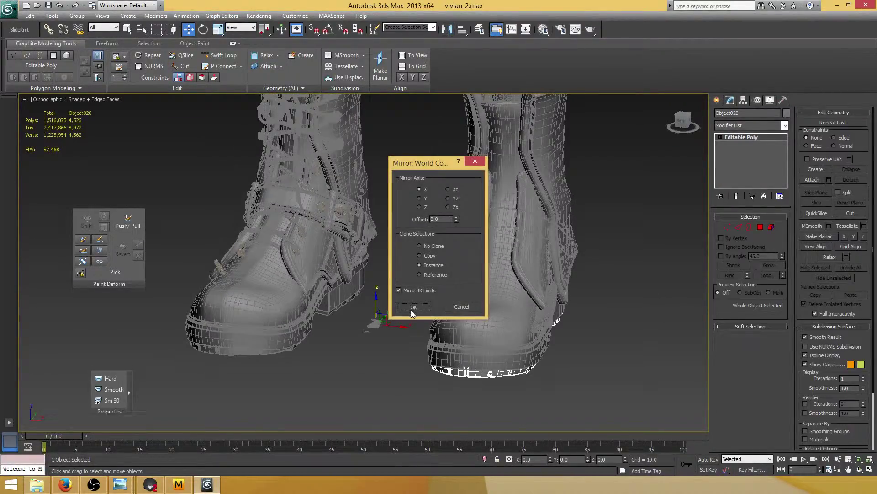
pyautogui.click(413, 306)
# Step: Mirror the boot's laces across the X axis as an Instance onto the other boot, with an offset of 0.0
pyautogui.scroll(6, 271, 273)
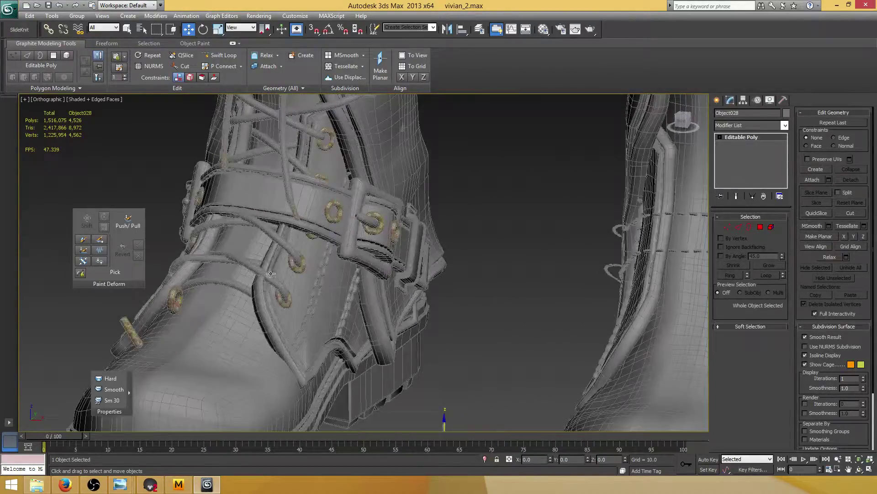
pyautogui.click(271, 276)
pyautogui.scroll(-6, 393, 216)
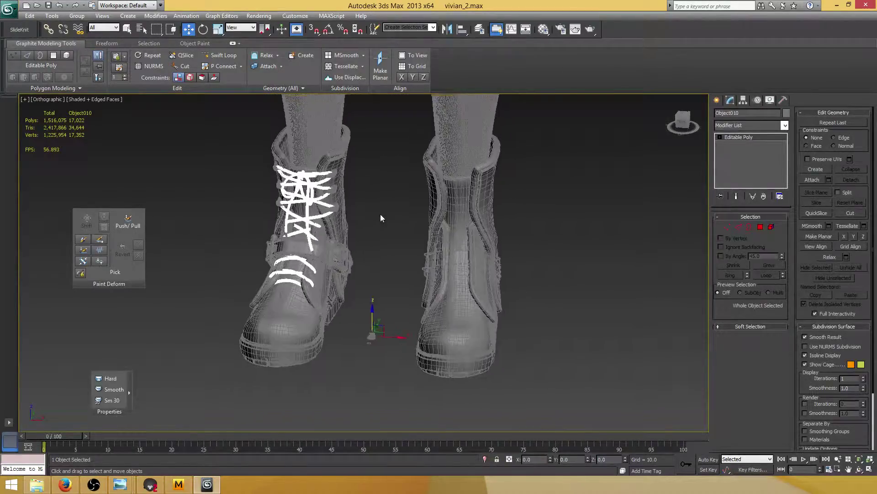
pyautogui.scroll(2, 393, 161)
pyautogui.click(448, 32)
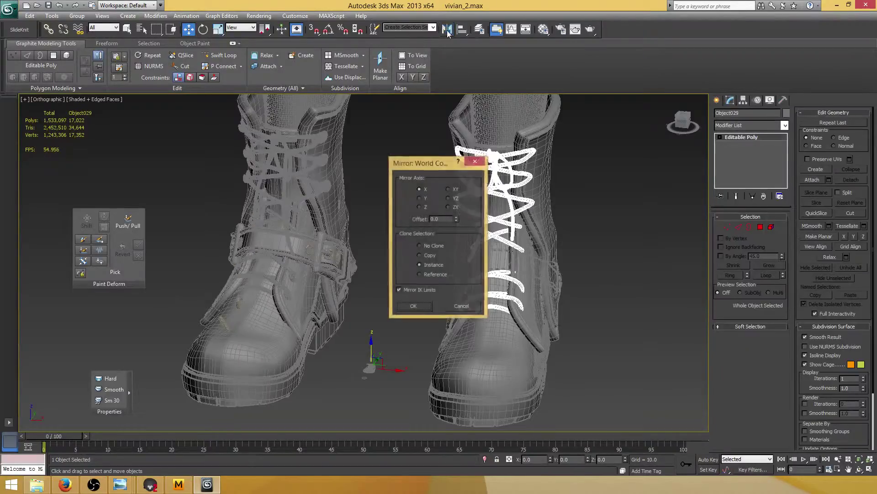
pyautogui.click(417, 301)
# Step: Mirror the metal eyelet rings across the X axis as an Instance onto the other boot
pyautogui.scroll(3, 272, 283)
pyautogui.scroll(4, 272, 282)
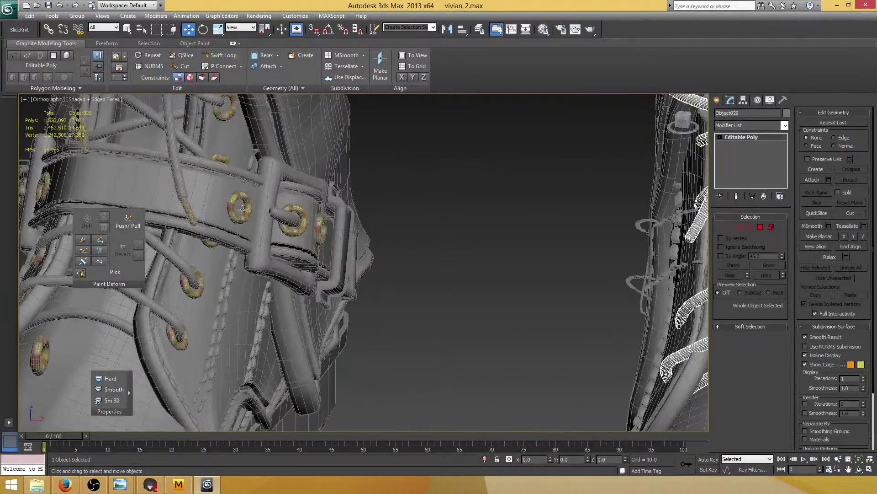
pyautogui.click(233, 195)
pyautogui.click(447, 29)
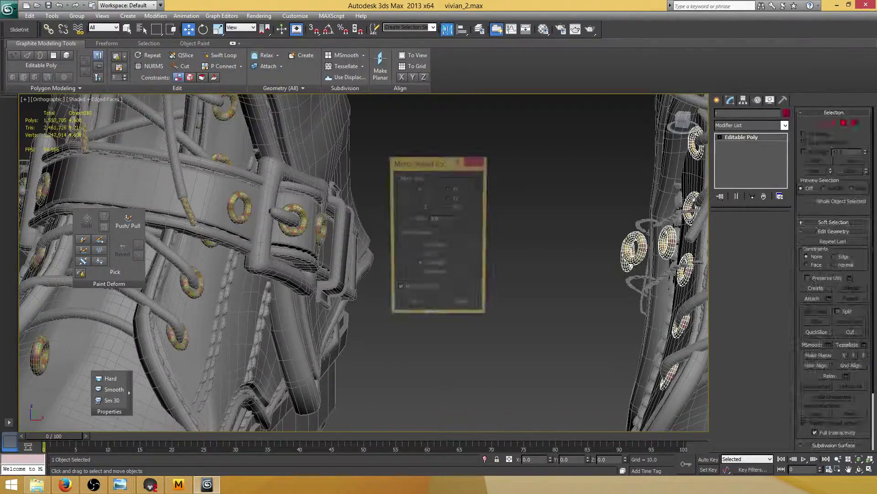
pyautogui.click(414, 306)
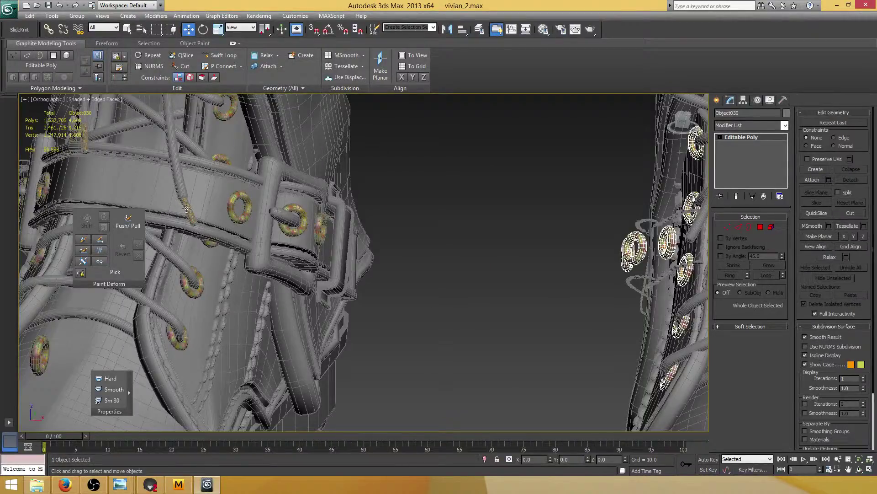
# Step: Mirror the two lace tips across the X axis as an Instance onto the other boot's laces
pyautogui.scroll(-5, 376, 199)
pyautogui.scroll(6, 360, 196)
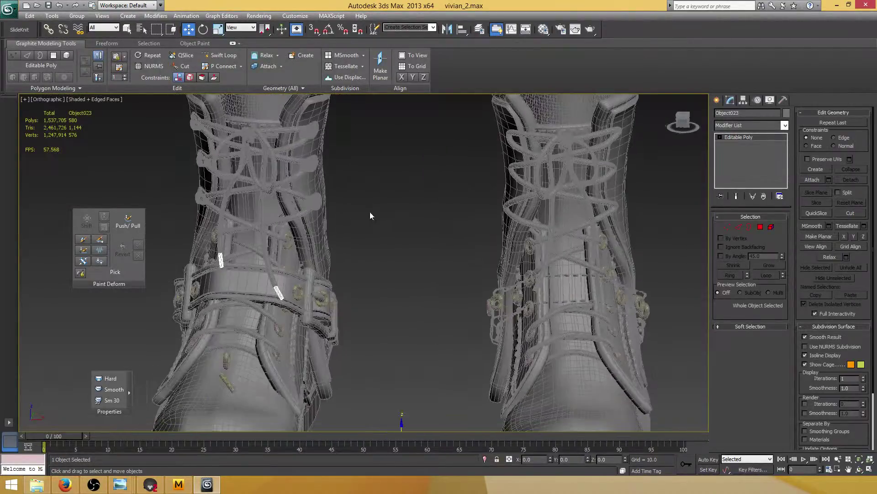
pyautogui.click(448, 29)
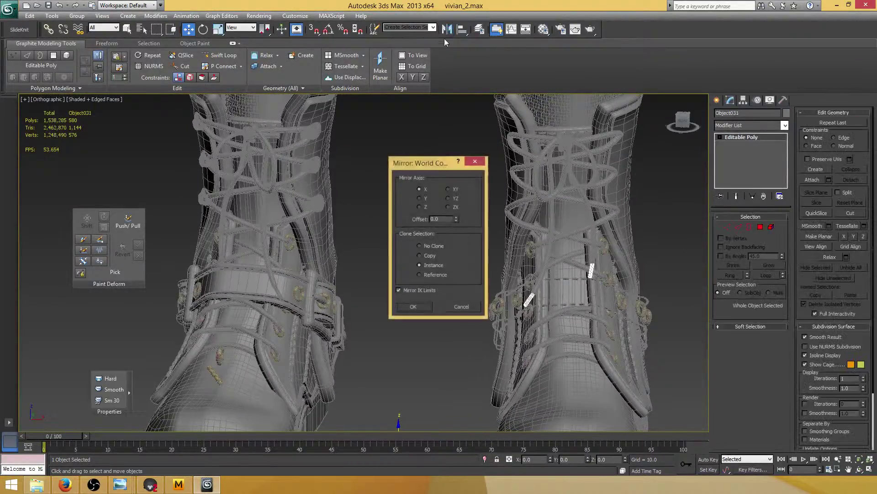
pyautogui.click(414, 306)
# Step: Mirror the wide ankle strap across the X axis onto the other boot
pyautogui.click(280, 285)
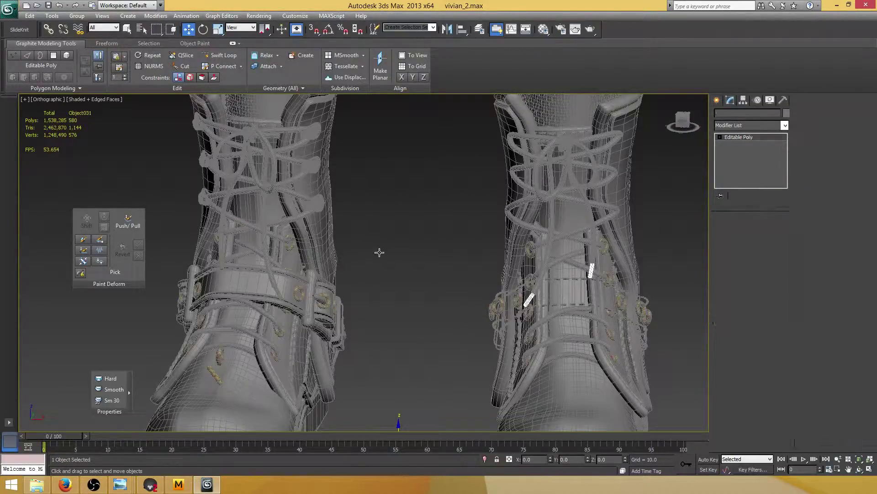
pyautogui.keyDown('alt'); pyautogui.moveTo(380, 195); pyautogui.dragTo(369, 224, button='middle'); pyautogui.keyUp('alt')
pyautogui.click(448, 33)
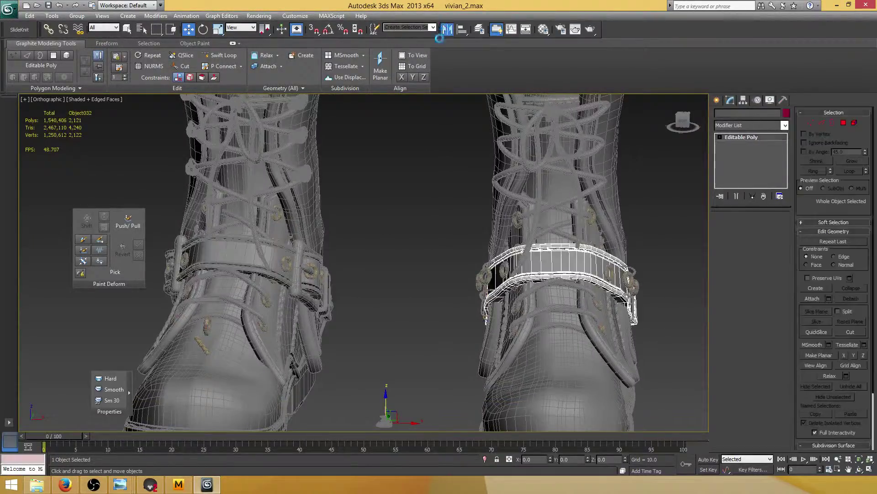
pyautogui.click(418, 304)
# Step: Mirror the buckle frames on both sides of the ankle strap across the X axis as an Instance onto the other boot
pyautogui.moveTo(309, 265); pyautogui.dragTo(330, 253, button='middle')
pyautogui.scroll(5, 321, 245)
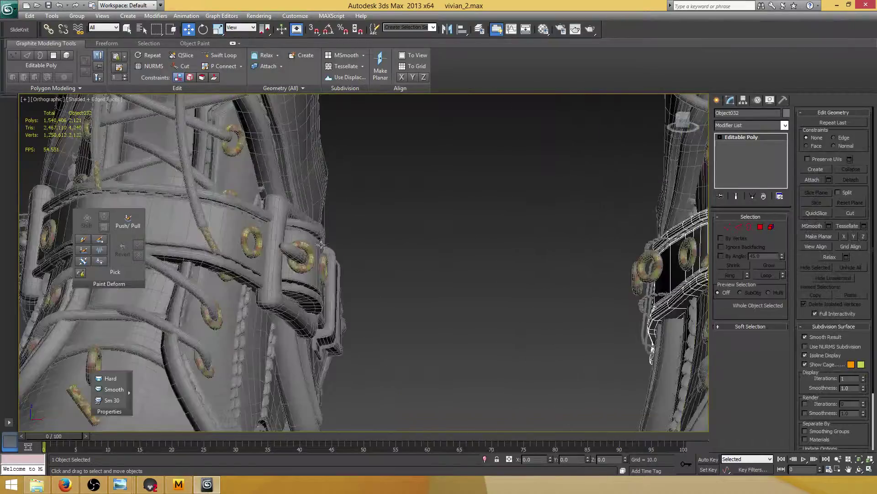
pyautogui.scroll(-4, 277, 219)
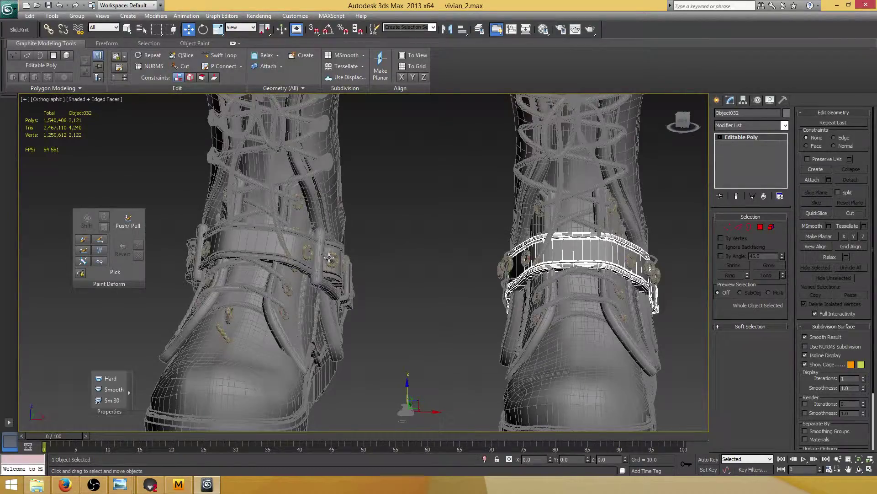
pyautogui.click(400, 228)
pyautogui.keyDown('alt'); pyautogui.moveTo(410, 231); pyautogui.dragTo(297, 229, button='middle'); pyautogui.keyUp('alt')
pyautogui.click(318, 234)
pyautogui.keyDown('alt'); pyautogui.moveTo(358, 234); pyautogui.dragTo(372, 230, button='middle'); pyautogui.keyUp('alt')
pyautogui.click(448, 29)
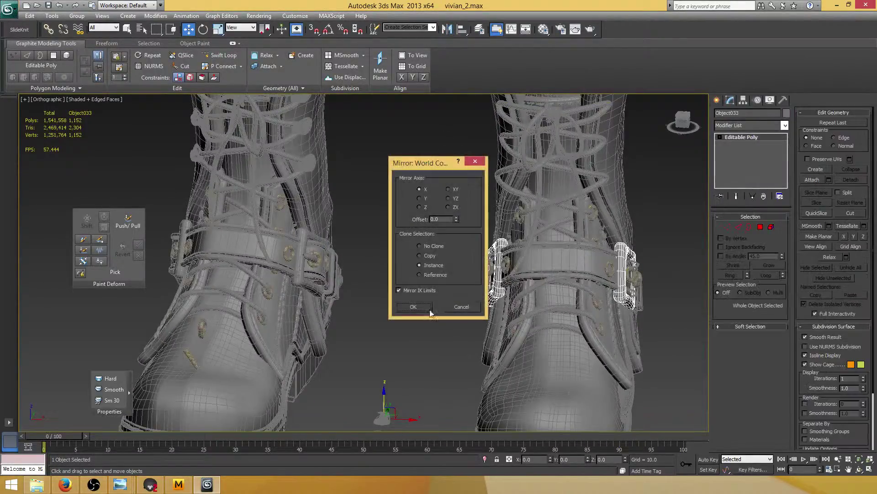
pyautogui.click(414, 307)
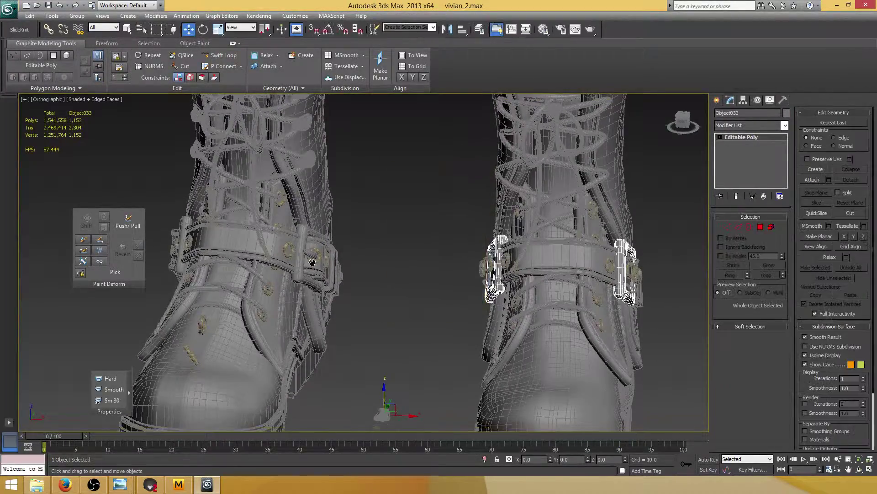
# Step: Mirror the small buckle prong across the X axis as an Instance onto the other boot's strap
pyautogui.keyDown('alt'); pyautogui.moveTo(414, 307); pyautogui.dragTo(303, 253, button='middle'); pyautogui.keyUp('alt')
pyautogui.click(285, 239)
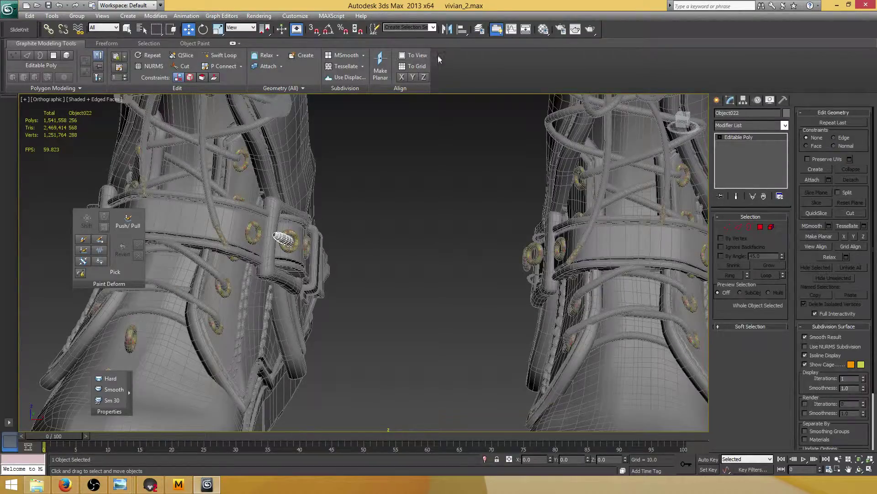
pyautogui.click(447, 28)
pyautogui.click(414, 307)
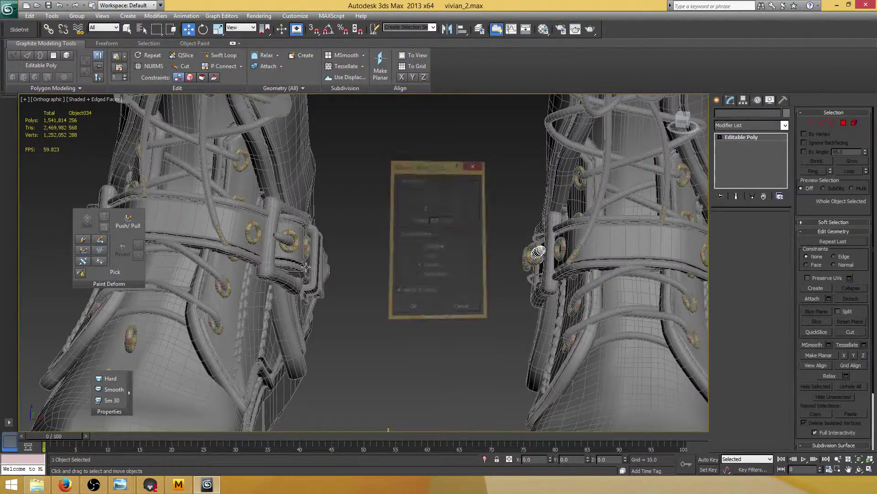
# Step: Mirror the strap piece inside the ankle buckle across the X axis as an Instance onto the other boot
pyautogui.click(292, 242)
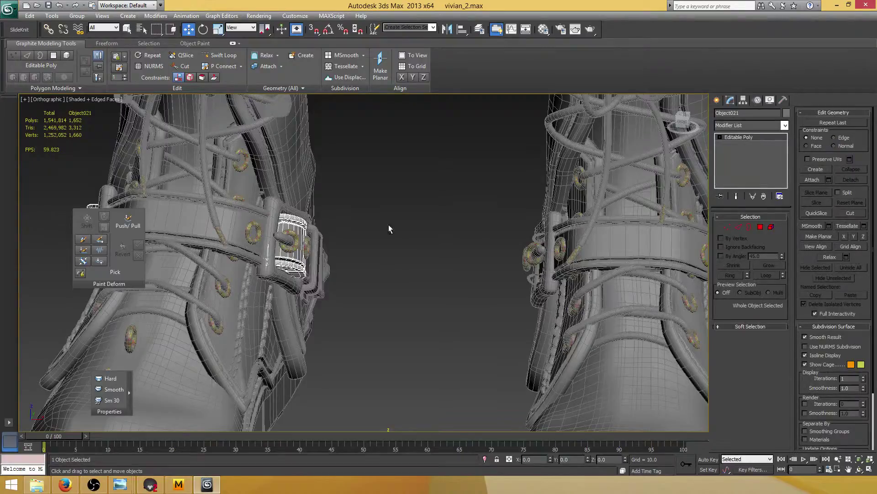
pyautogui.keyDown('alt'); pyautogui.moveTo(389, 225); pyautogui.dragTo(374, 209, button='middle'); pyautogui.keyUp('alt')
pyautogui.click(448, 29)
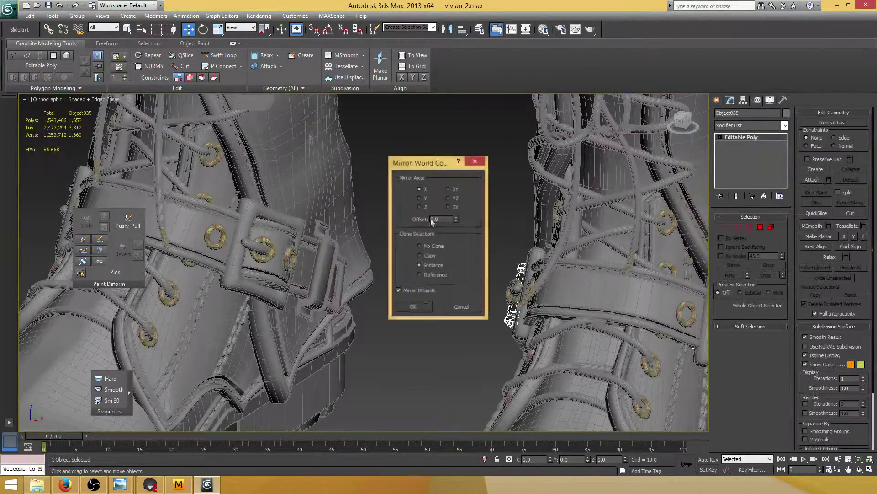
pyautogui.click(415, 308)
# Step: Mirror the strap keeper loop beside the buckle across the X axis as an Instance onto the other boot
pyautogui.moveTo(438, 258); pyautogui.dragTo(173, 222, button='middle')
pyautogui.scroll(2, 387, 265)
pyautogui.scroll(-5, 400, 268)
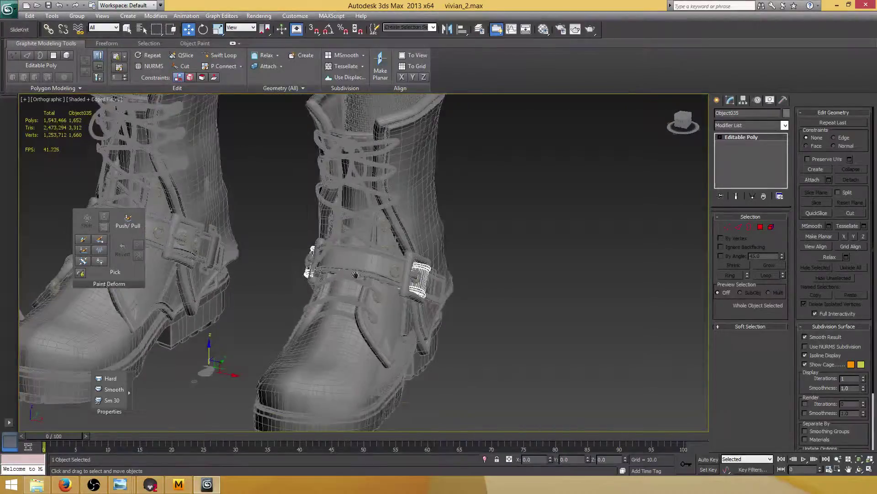
pyautogui.moveTo(271, 259); pyautogui.dragTo(382, 283, button='middle')
pyautogui.scroll(5, 381, 282)
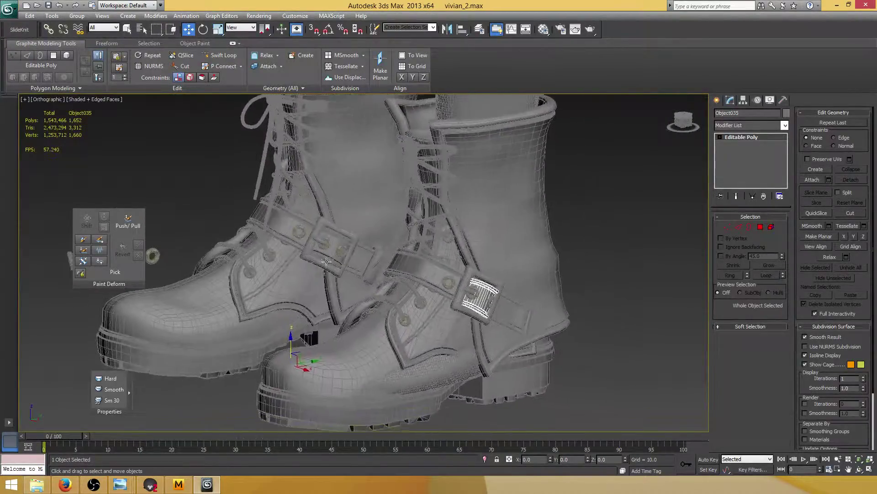
pyautogui.click(361, 286)
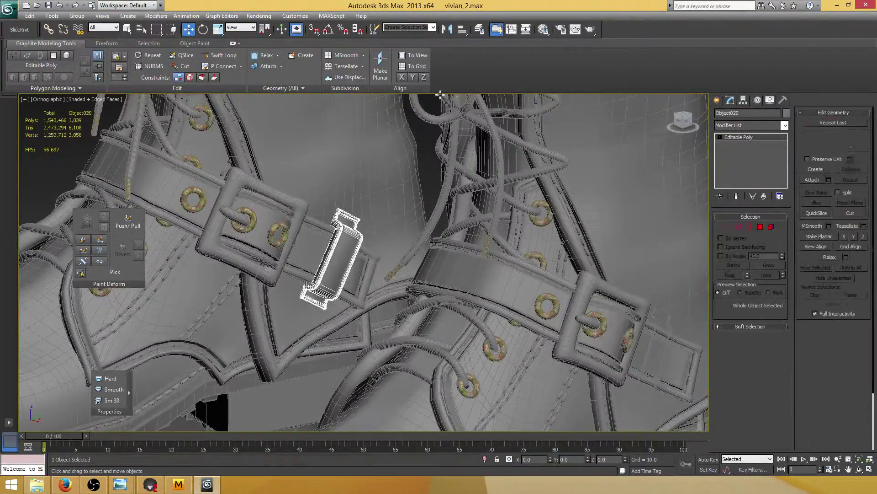
pyautogui.click(447, 29)
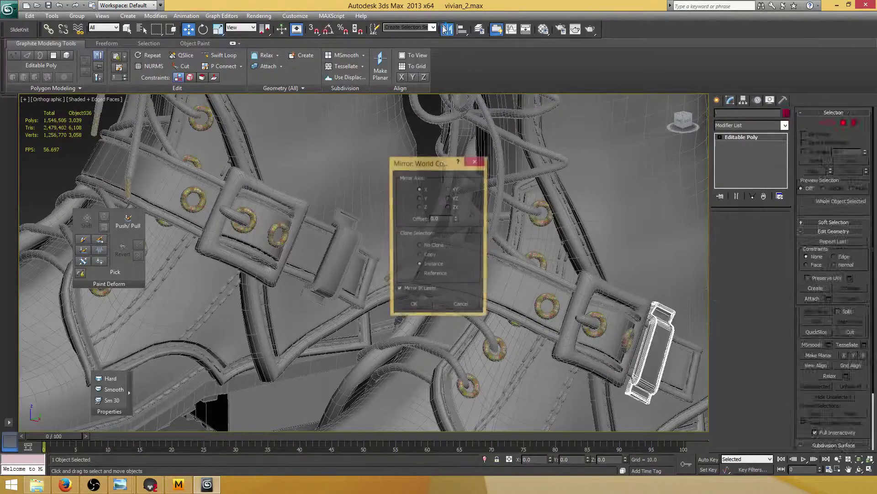
pyautogui.click(425, 306)
# Step: Mirror the round rivets of the lace hooks across the X axis as an Instance onto the other boot
pyautogui.scroll(-5, 347, 265)
pyautogui.scroll(2, 334, 256)
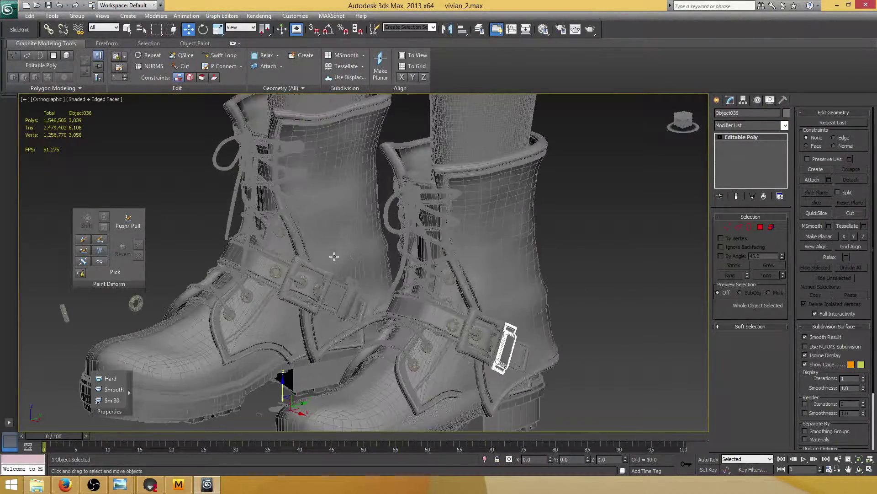
pyautogui.scroll(5, 301, 216)
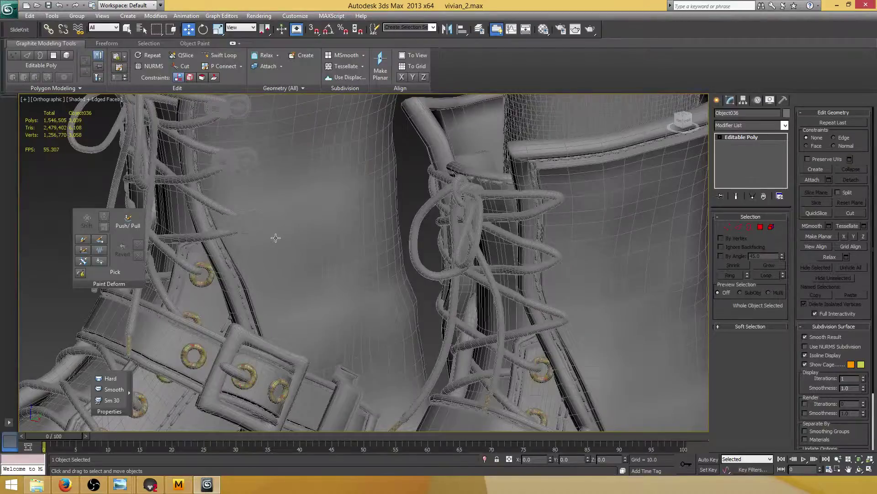
pyautogui.scroll(3, 275, 238)
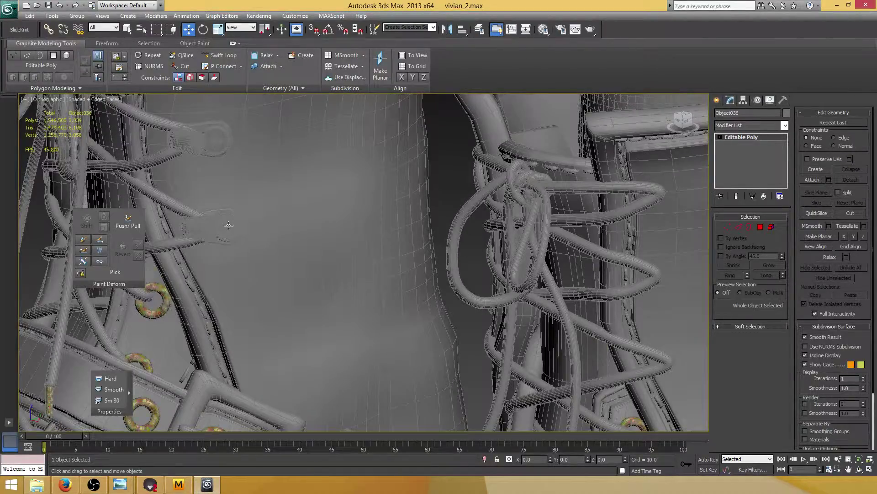
pyautogui.click(261, 244)
pyautogui.scroll(-6, 343, 217)
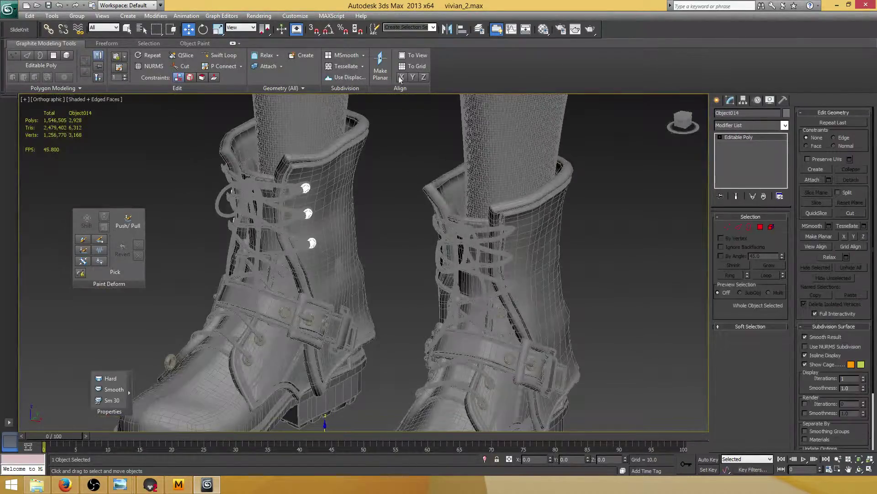
pyautogui.click(448, 29)
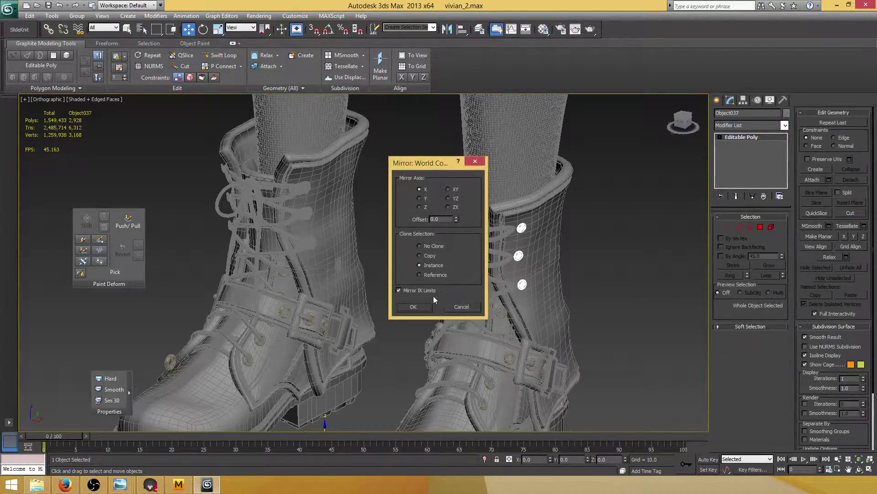
pyautogui.click(420, 306)
# Step: Mirror the lace hook bodies that hold the laces across the X axis as an Instance onto the other boot
pyautogui.scroll(8, 291, 262)
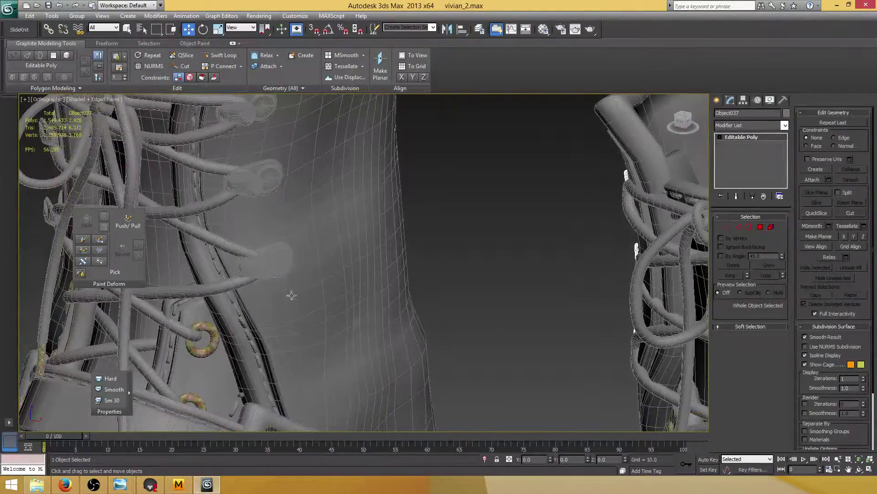
pyautogui.click(305, 292)
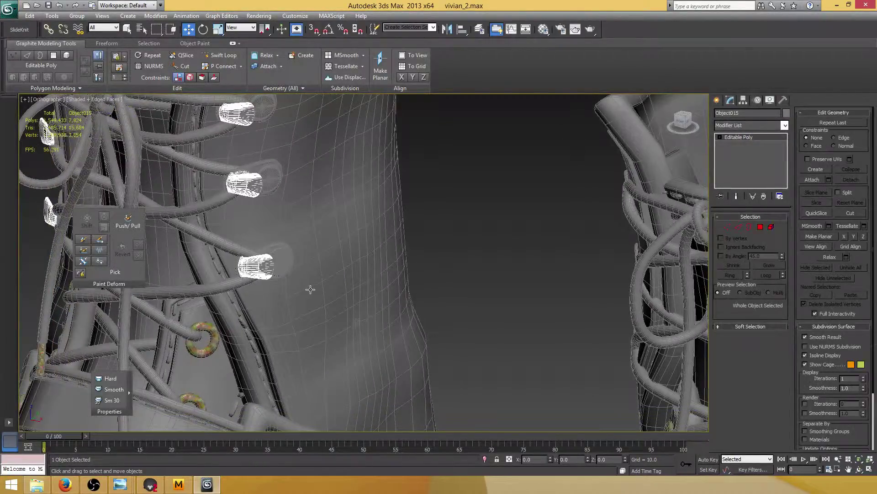
pyautogui.moveTo(310, 290); pyautogui.dragTo(328, 273, button='middle')
pyautogui.click(444, 30)
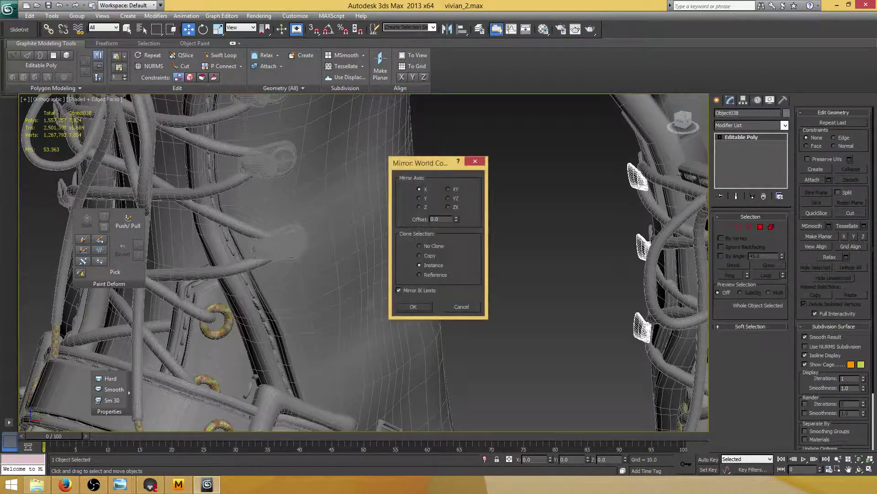
pyautogui.click(415, 306)
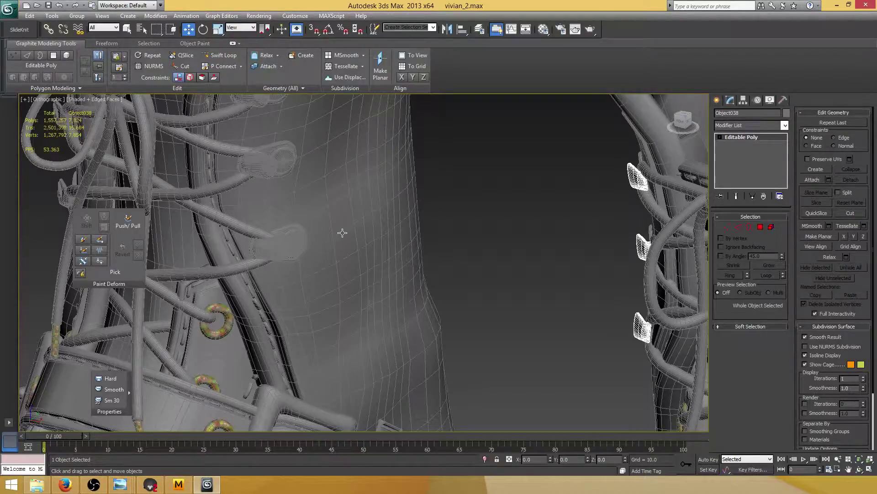
# Step: Mirror the lace hooks' base plates around the rivets across the X axis as an Instance onto the other boot
pyautogui.moveTo(326, 236); pyautogui.dragTo(201, 229, button='middle')
pyautogui.scroll(4, 379, 232)
pyautogui.scroll(-5, 378, 232)
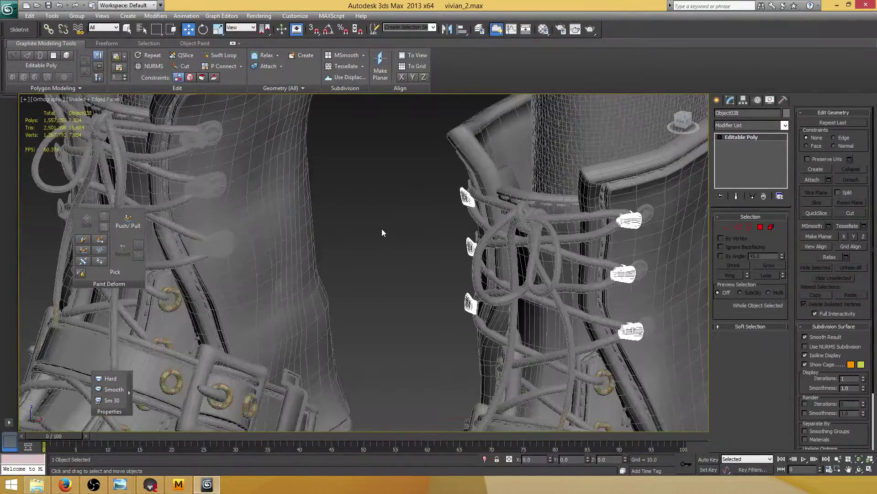
pyautogui.moveTo(382, 228); pyautogui.dragTo(383, 209, button='middle')
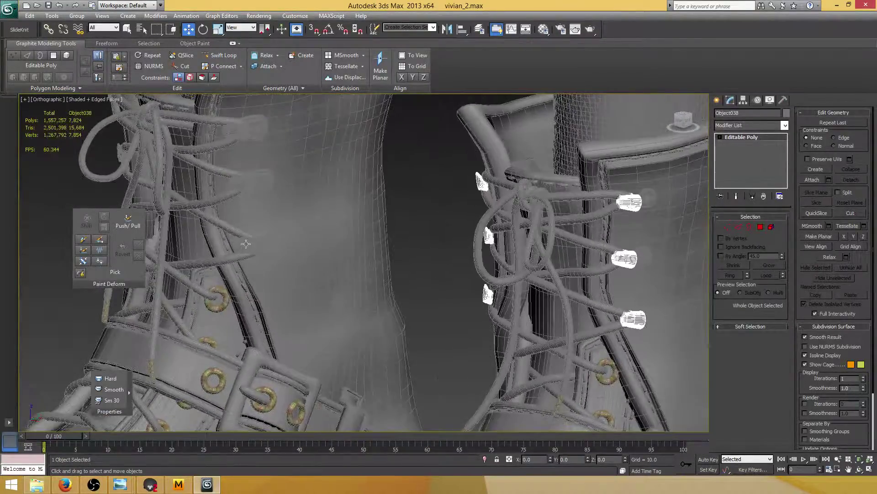
pyautogui.scroll(4, 289, 248)
pyautogui.click(231, 216)
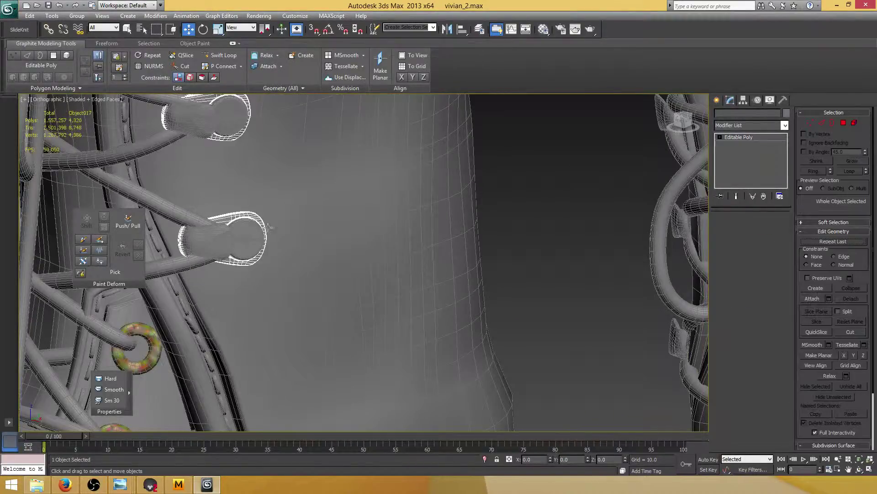
pyautogui.click(447, 29)
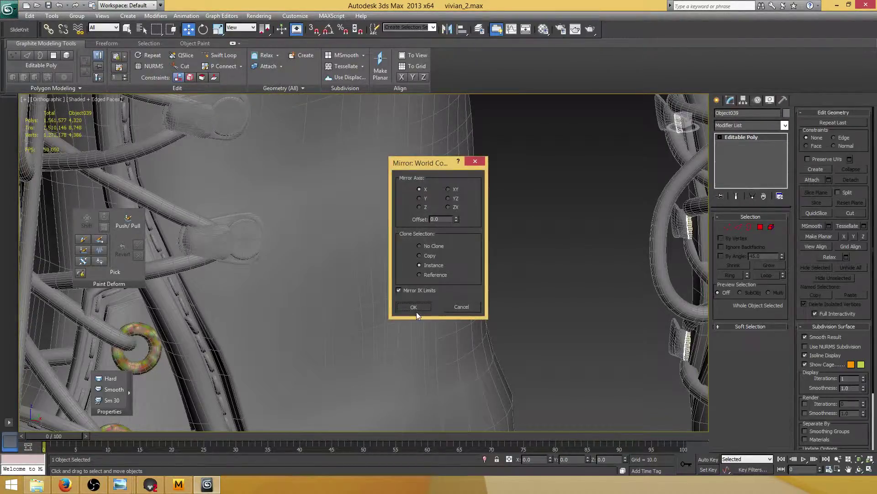
pyautogui.click(414, 308)
# Step: Mirror the small inner pieces of the lace hooks across the X axis as an Instance onto the other boot
pyautogui.moveTo(494, 268); pyautogui.dragTo(427, 260, button='middle')
pyautogui.scroll(-5, 427, 260)
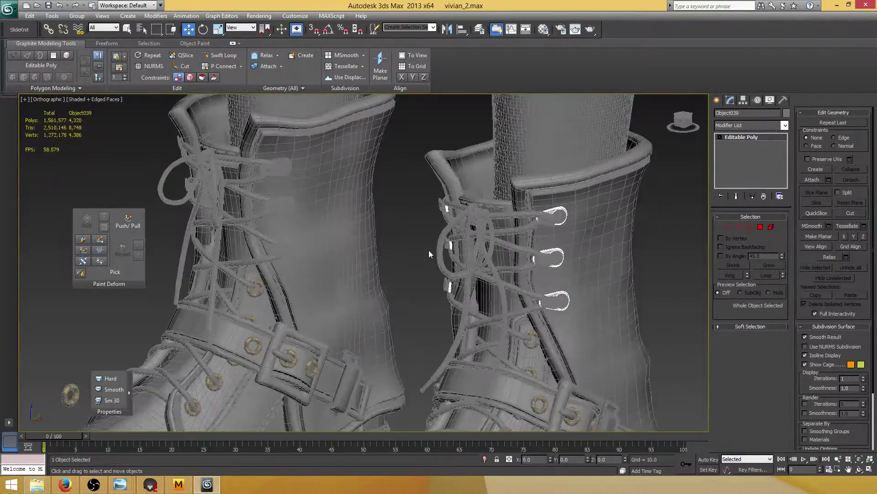
pyautogui.scroll(6, 428, 251)
pyautogui.scroll(-4, 426, 231)
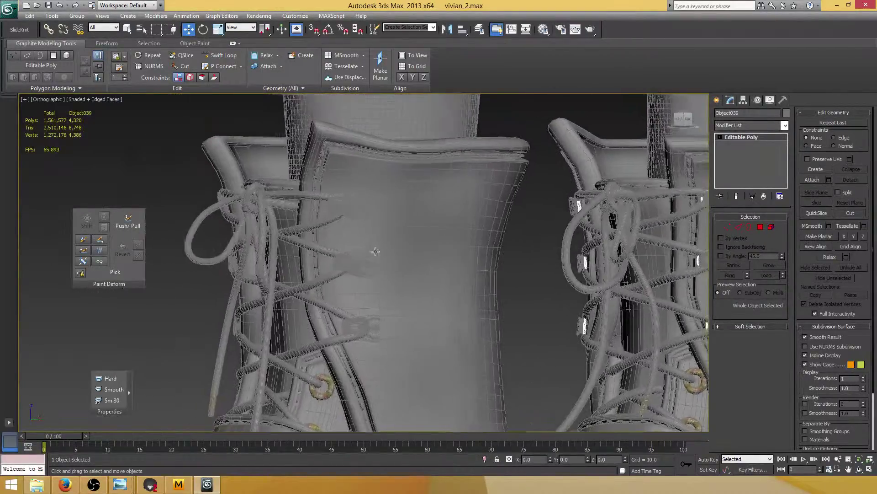
pyautogui.scroll(7, 351, 259)
pyautogui.click(364, 265)
pyautogui.moveTo(490, 255); pyautogui.dragTo(352, 251, button='middle')
pyautogui.scroll(-4, 372, 254)
pyautogui.scroll(6, 415, 241)
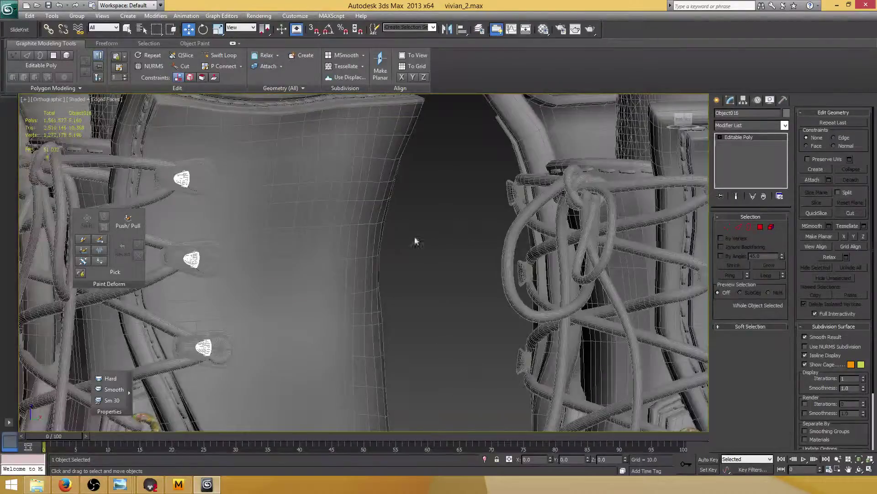
pyautogui.click(447, 29)
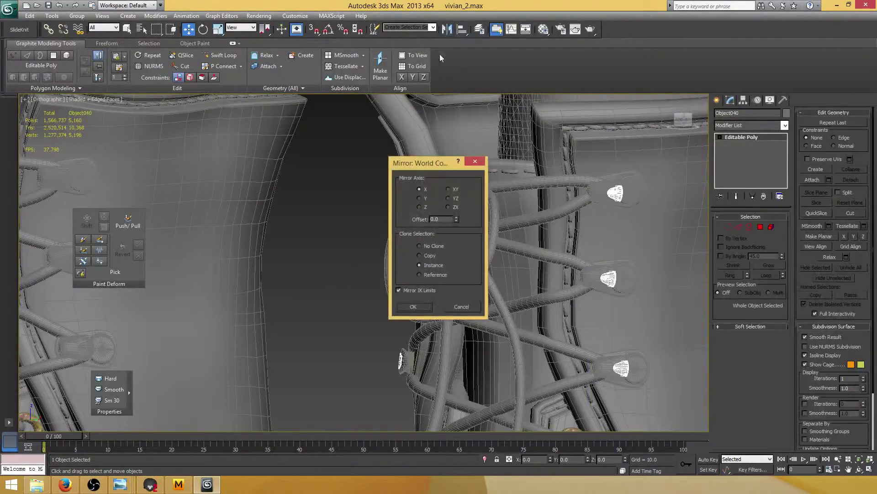
pyautogui.click(421, 307)
# Step: Edit the boot's seam stitching at element level and rotate the stitch between the two lowest lace hooks to follow the seam
pyautogui.scroll(-5, 303, 265)
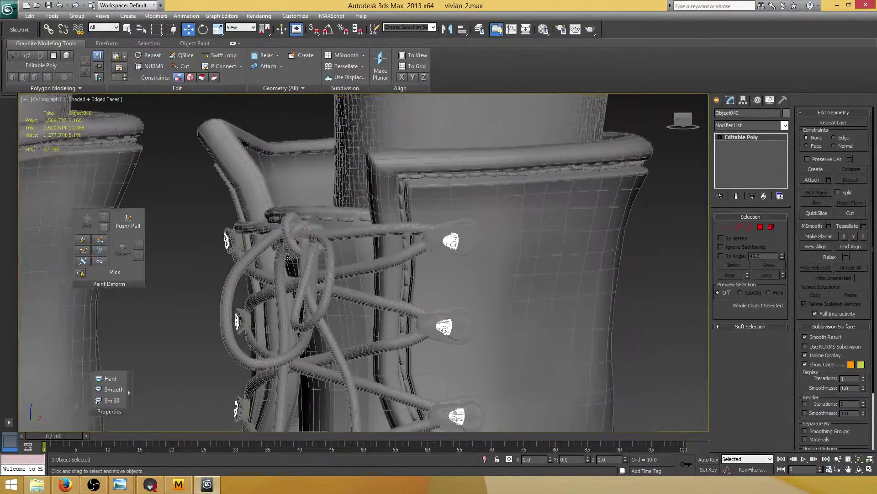
pyautogui.scroll(10, 303, 265)
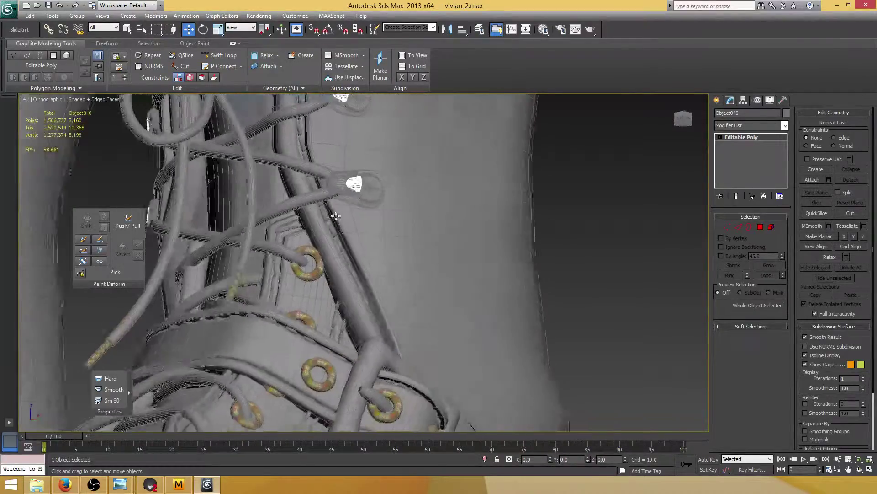
pyautogui.keyDown('alt'); pyautogui.moveTo(336, 216); pyautogui.dragTo(314, 223, button='middle'); pyautogui.keyUp('alt')
pyautogui.click(292, 243)
pyautogui.click(771, 227)
pyautogui.click(298, 232)
pyautogui.press('e')
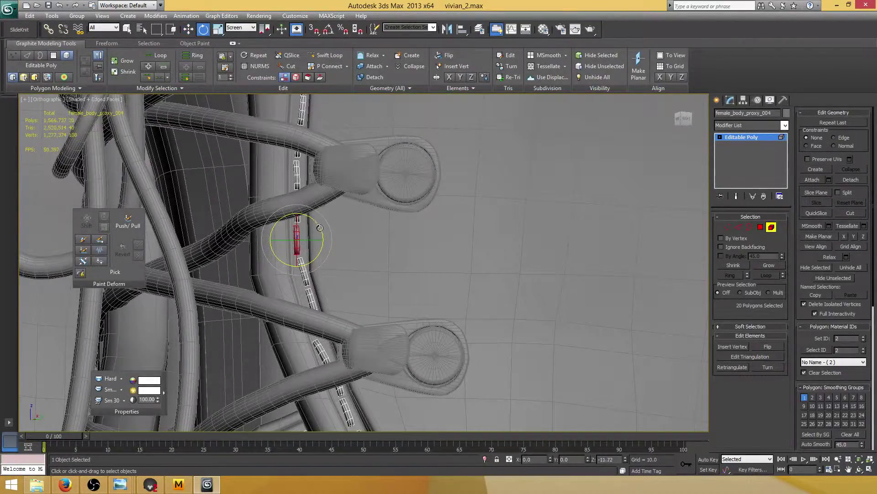
# Step: Nudge the stitch between the two lowest lace hooks and the one below it slightly toward the piping
pyautogui.keyDown('alt'); pyautogui.moveTo(313, 218); pyautogui.dragTo(338, 257, button='middle'); pyautogui.keyUp('alt')
pyautogui.click(188, 30)
pyautogui.click(313, 257)
pyautogui.moveTo(339, 256); pyautogui.dragTo(336, 256)
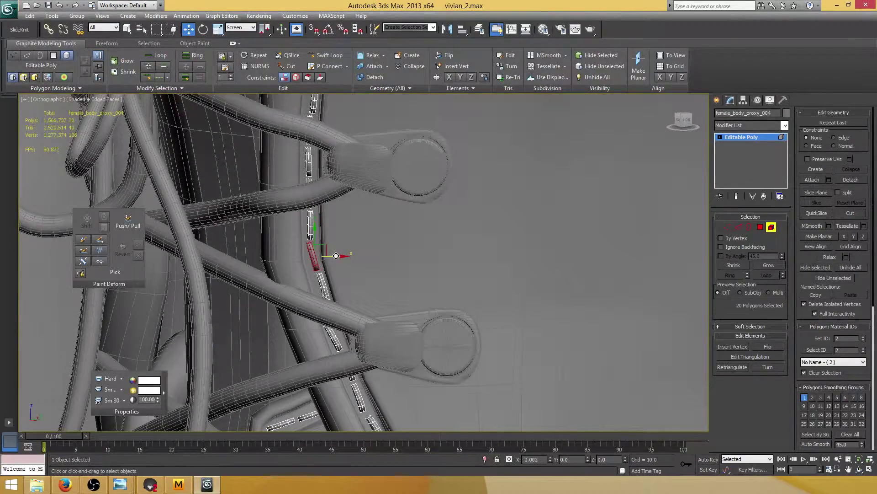
pyautogui.moveTo(341, 275)
pyautogui.keyDown('alt'); pyautogui.mouseDown(button='middle')
pyautogui.moveTo(352, 292)
pyautogui.moveTo(350, 283)
pyautogui.mouseUp(button='middle'); pyautogui.keyUp('alt')
pyautogui.click(324, 286)
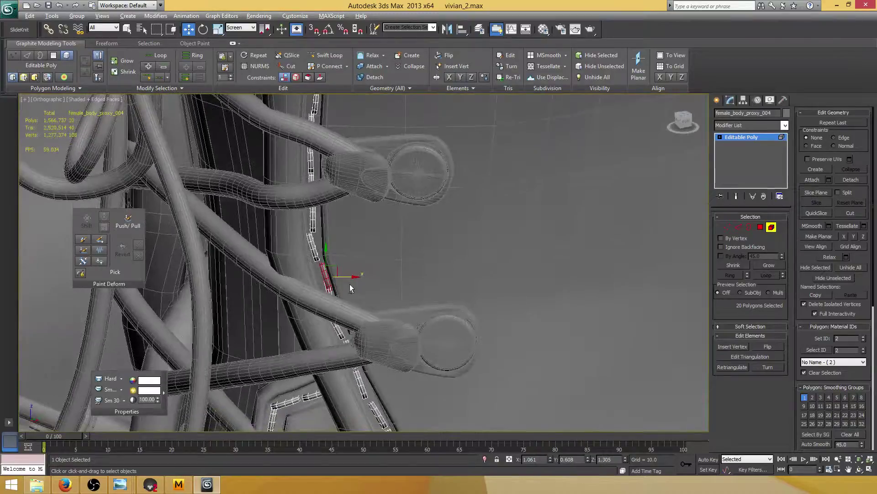
pyautogui.moveTo(341, 277); pyautogui.dragTo(338, 278)
# Step: Select both stitches between the two lowest lace hooks and move them together into line with the seam
pyautogui.keyDown('ctrl'); pyautogui.click(313, 251); pyautogui.keyUp('ctrl')
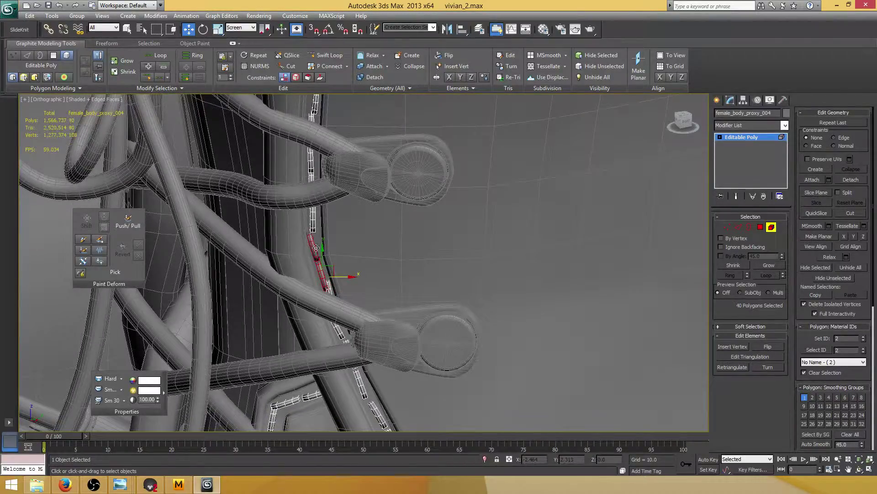
pyautogui.keyDown('alt'); pyautogui.moveTo(313, 251); pyautogui.dragTo(317, 236, button='middle'); pyautogui.keyUp('alt')
pyautogui.moveTo(313, 226); pyautogui.dragTo(339, 251)
# Step: Select the four stitches running beneath the lowest lace hook and shift them together along the seam
pyautogui.keyDown('alt'); pyautogui.moveTo(350, 249); pyautogui.dragTo(347, 228, button='middle'); pyautogui.keyUp('alt')
pyautogui.click(329, 297)
pyautogui.scroll(2, 337, 250)
pyautogui.keyDown('ctrl'); pyautogui.click(316, 233); pyautogui.keyUp('ctrl')
pyautogui.keyDown('ctrl'); pyautogui.click(343, 276); pyautogui.keyUp('ctrl')
pyautogui.keyDown('ctrl'); pyautogui.click(346, 297); pyautogui.keyUp('ctrl')
pyautogui.keyDown('ctrl'); pyautogui.click(346, 229); pyautogui.keyUp('ctrl')
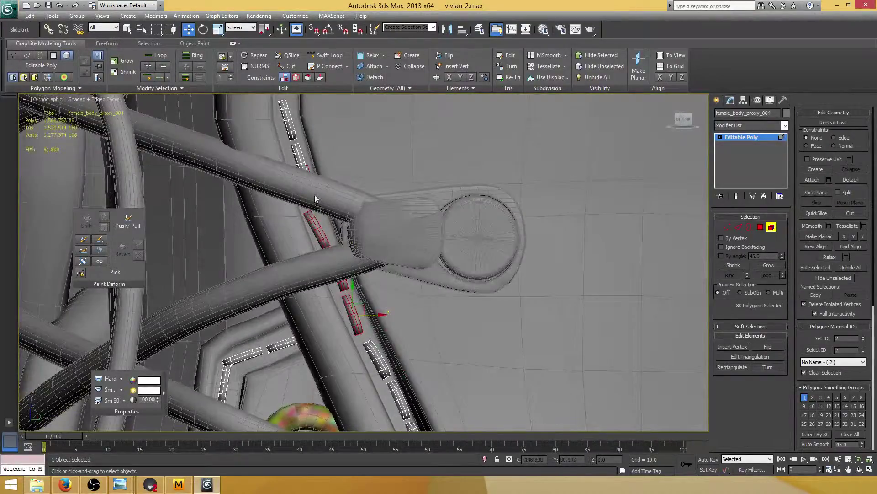
pyautogui.keyDown('alt'); pyautogui.moveTo(340, 259); pyautogui.dragTo(356, 287, button='middle'); pyautogui.keyUp('alt')
pyautogui.moveTo(353, 288); pyautogui.dragTo(386, 317)
# Step: Select the next three stitches below the lowest lace hook and move them slightly toward the piping
pyautogui.keyDown('alt'); pyautogui.moveTo(386, 316); pyautogui.dragTo(381, 258, button='middle'); pyautogui.keyUp('alt')
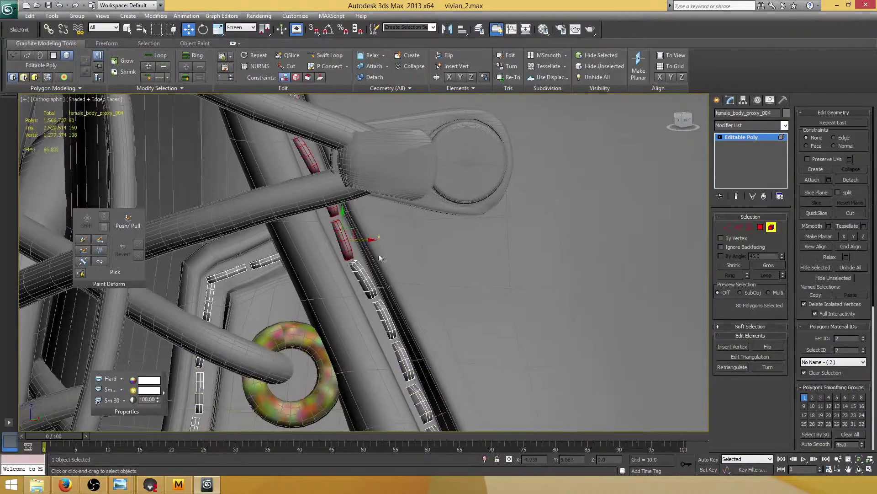
pyautogui.click(368, 288)
pyautogui.keyDown('alt'); pyautogui.moveTo(368, 289); pyautogui.dragTo(377, 290, button='middle'); pyautogui.keyUp('alt')
pyautogui.keyDown('ctrl'); pyautogui.click(379, 287); pyautogui.keyUp('ctrl')
pyautogui.keyDown('ctrl'); pyautogui.click(395, 320); pyautogui.keyUp('ctrl')
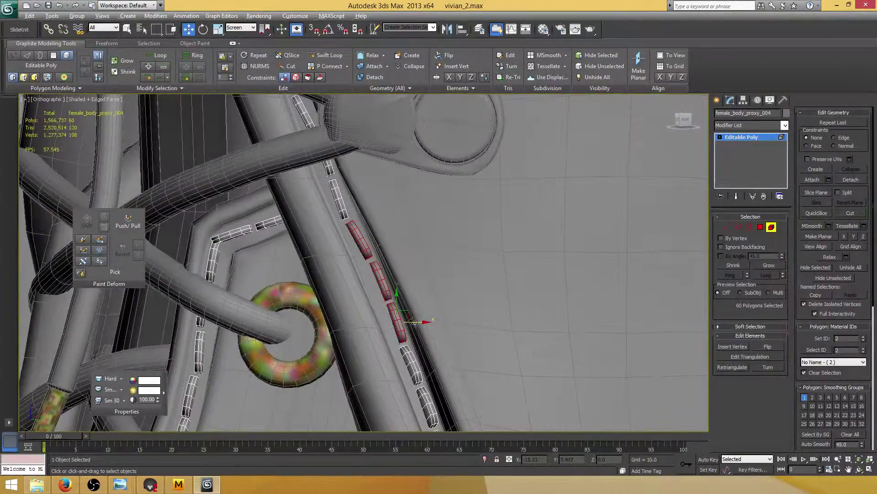
pyautogui.moveTo(413, 322)
pyautogui.mouseDown()
pyautogui.moveTo(398, 296)
pyautogui.moveTo(411, 326)
pyautogui.mouseUp()
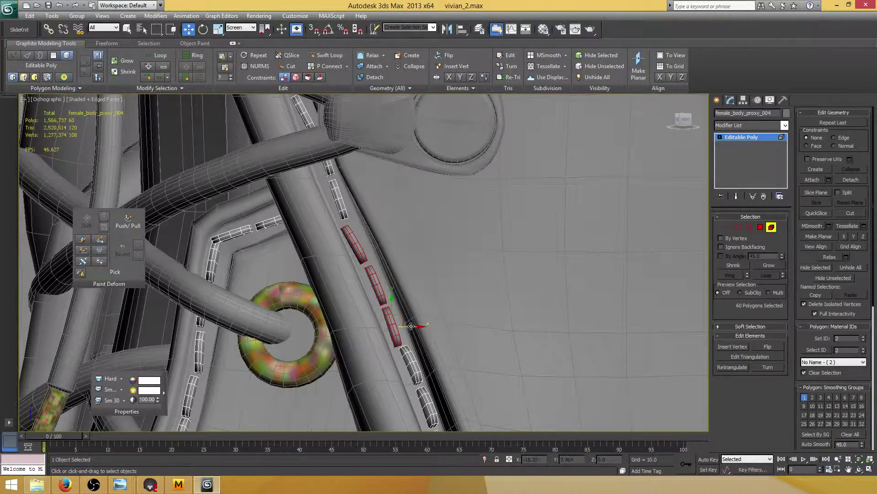
# Step: Select only the uppermost of the three selected stitches below the lowest lace hook and nudge it toward the piping
pyautogui.keyDown('alt'); pyautogui.moveTo(373, 271); pyautogui.dragTo(371, 275); pyautogui.keyUp('alt')
pyautogui.click(363, 255)
pyautogui.click(359, 250)
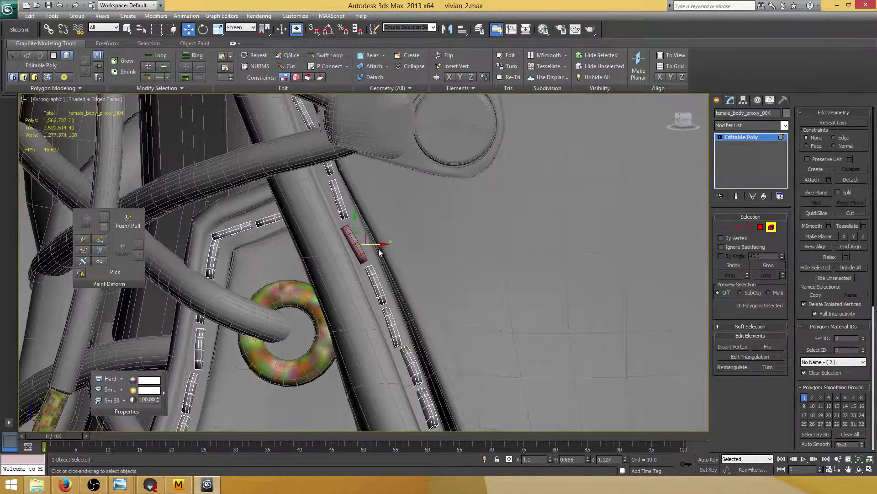
pyautogui.moveTo(376, 244); pyautogui.dragTo(379, 244)
# Step: Select the next stitch up, just below the lowest hook's lower lace, and move it down the seam and slightly toward the piping
pyautogui.keyDown('alt'); pyautogui.moveTo(368, 224); pyautogui.dragTo(374, 224, button='middle'); pyautogui.keyUp('alt')
pyautogui.click(344, 215)
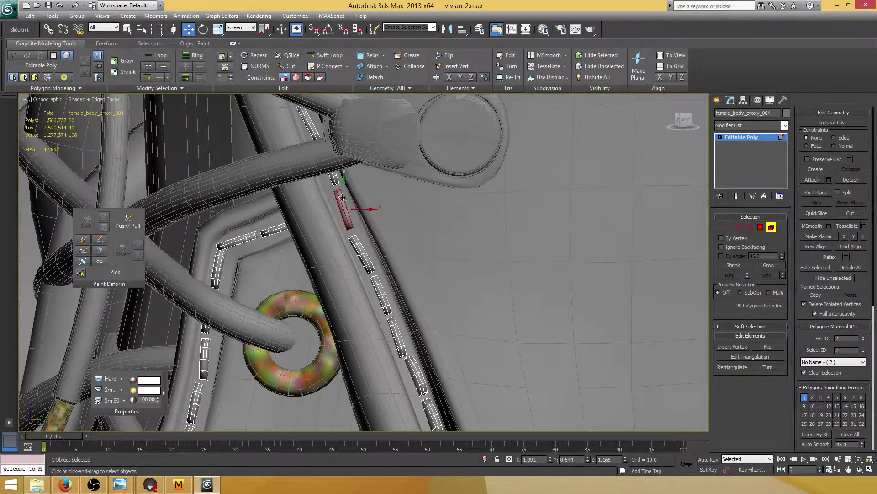
pyautogui.moveTo(342, 183); pyautogui.dragTo(341, 188)
pyautogui.moveTo(359, 191); pyautogui.dragTo(369, 222, button='middle')
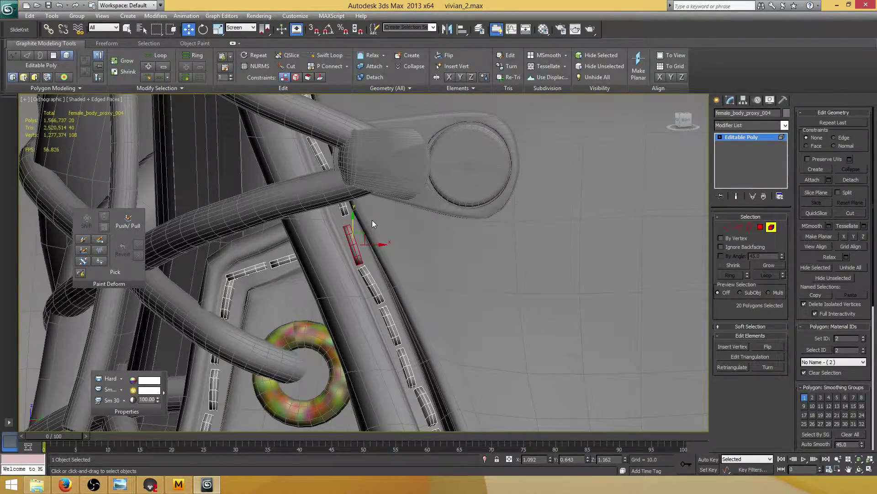
pyautogui.keyDown('alt'); pyautogui.moveTo(374, 220); pyautogui.dragTo(385, 232, button='middle'); pyautogui.keyUp('alt')
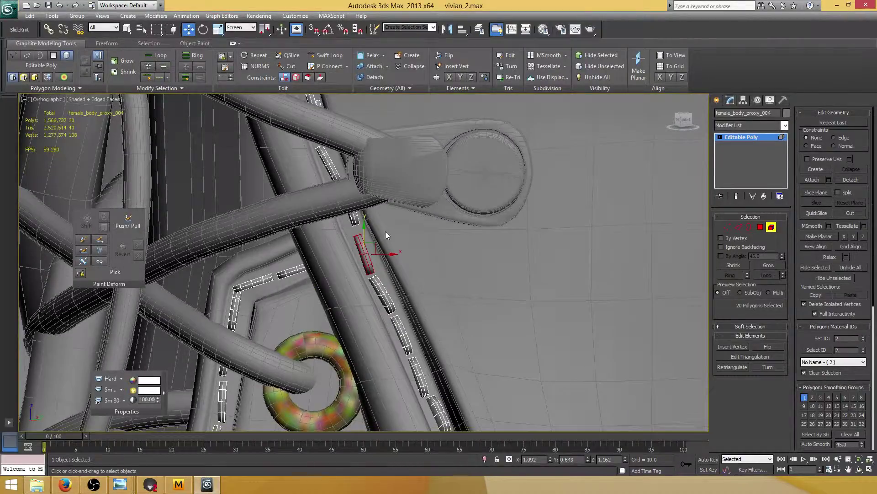
pyautogui.moveTo(387, 254); pyautogui.dragTo(391, 253)
pyautogui.keyDown('alt'); pyautogui.moveTo(392, 255); pyautogui.dragTo(377, 191, button='middle'); pyautogui.keyUp('alt')
# Step: Select the stitch partly hidden beneath the hook's lower lace and move it down the seam and slightly toward the piping
pyautogui.click(385, 293)
pyautogui.press('e')
pyautogui.click(364, 202)
pyautogui.click(358, 211)
pyautogui.scroll(2, 406, 255)
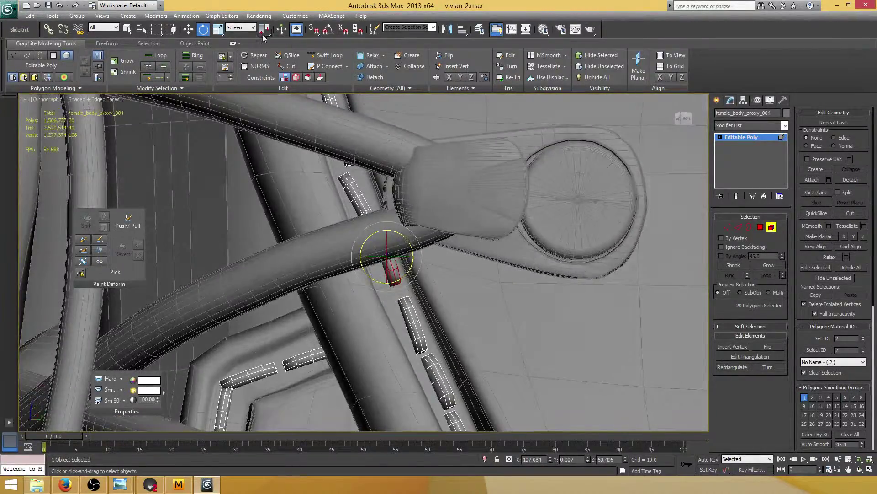
pyautogui.click(188, 29)
pyautogui.keyDown('alt'); pyautogui.moveTo(393, 229); pyautogui.dragTo(388, 240, button='middle'); pyautogui.keyUp('alt')
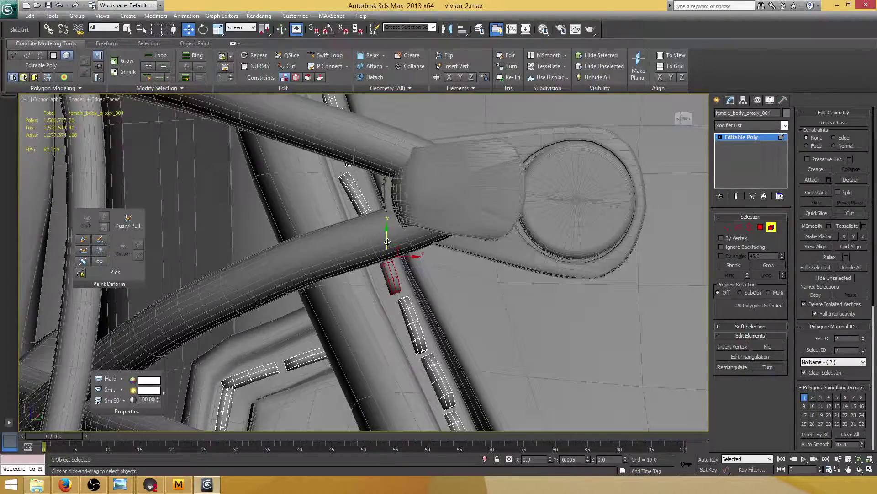
pyautogui.moveTo(411, 265); pyautogui.dragTo(414, 265)
# Step: Move the stitch between the hook's two laces toward the piping and rotate it about 10 degrees to follow the seam
pyautogui.moveTo(395, 202); pyautogui.dragTo(417, 245, button='middle')
pyautogui.keyDown('alt'); pyautogui.moveTo(369, 219); pyautogui.dragTo(383, 236, button='middle'); pyautogui.keyUp('alt')
pyautogui.click(378, 239)
pyautogui.moveTo(378, 225); pyautogui.dragTo(379, 228)
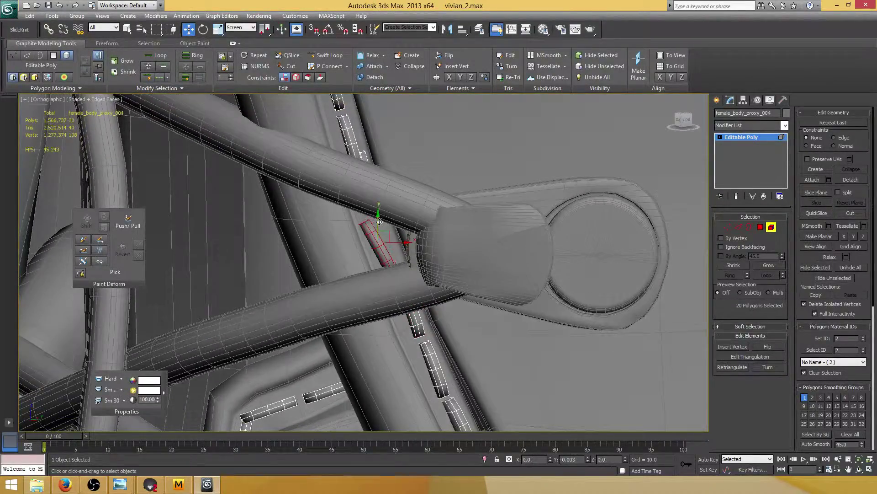
pyautogui.keyDown('alt'); pyautogui.moveTo(382, 228); pyautogui.dragTo(394, 238, button='middle'); pyautogui.keyUp('alt')
pyautogui.moveTo(399, 246); pyautogui.dragTo(411, 234)
pyautogui.click(203, 30)
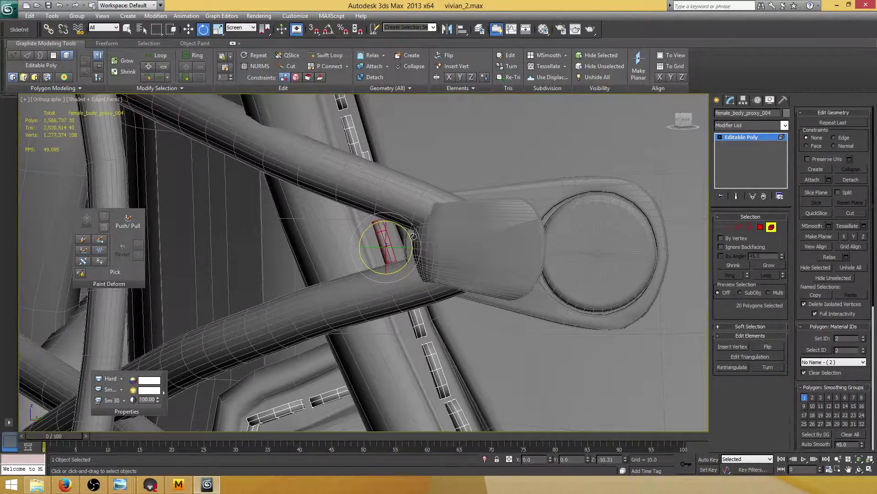
pyautogui.keyDown('alt'); pyautogui.moveTo(410, 234); pyautogui.dragTo(394, 187, button='middle'); pyautogui.keyUp('alt')
# Step: Shift the stitch between the hook's laces and the one beneath the upper lace down together, and adjust the upper one separately
pyautogui.click(377, 218)
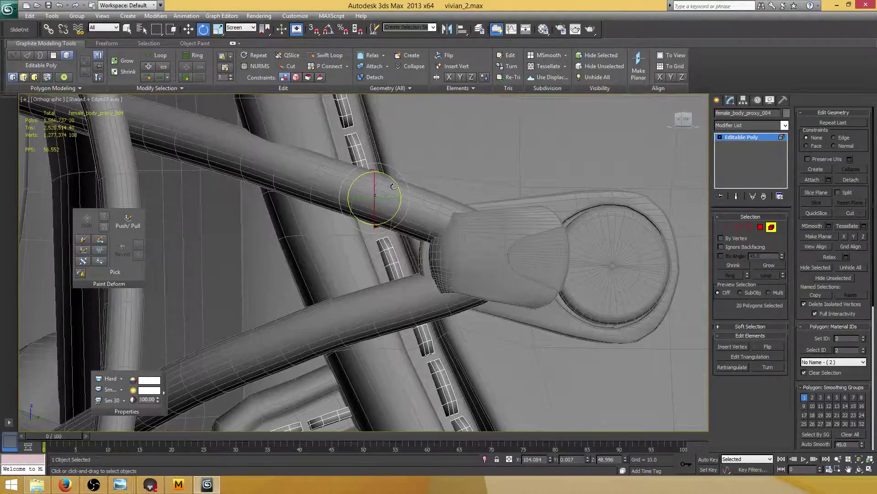
pyautogui.click(188, 29)
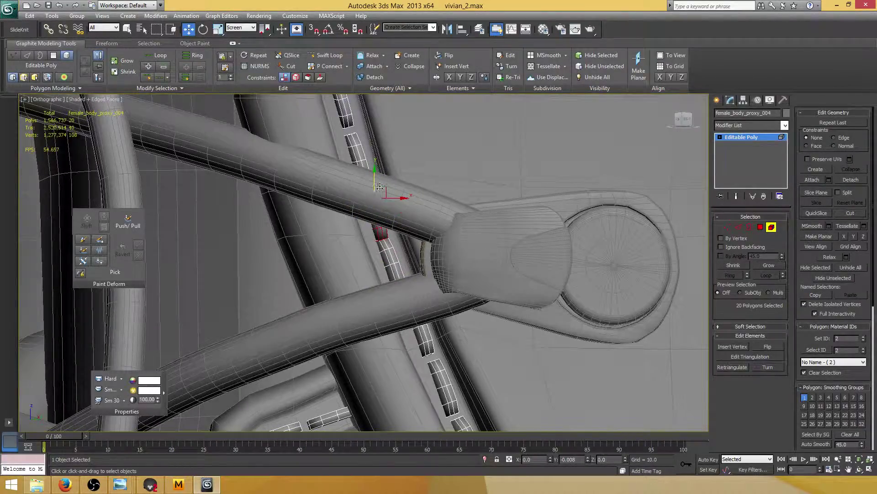
pyautogui.moveTo(379, 187); pyautogui.dragTo(380, 190)
pyautogui.hotkey('ctrl', 'z')
pyautogui.keyDown('ctrl'); pyautogui.click(392, 262); pyautogui.keyUp('ctrl')
pyautogui.keyDown('alt'); pyautogui.moveTo(394, 252); pyautogui.dragTo(397, 241, button='middle'); pyautogui.keyUp('alt')
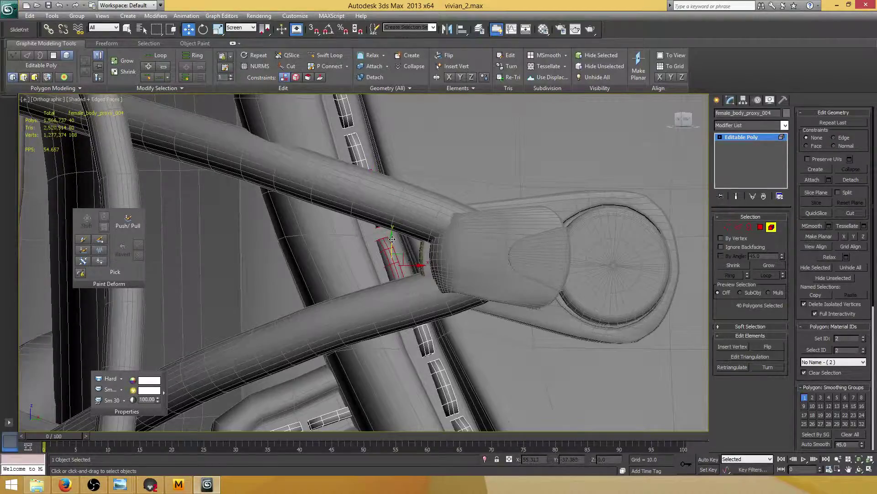
pyautogui.moveTo(392, 239); pyautogui.dragTo(392, 246)
pyautogui.click(379, 233)
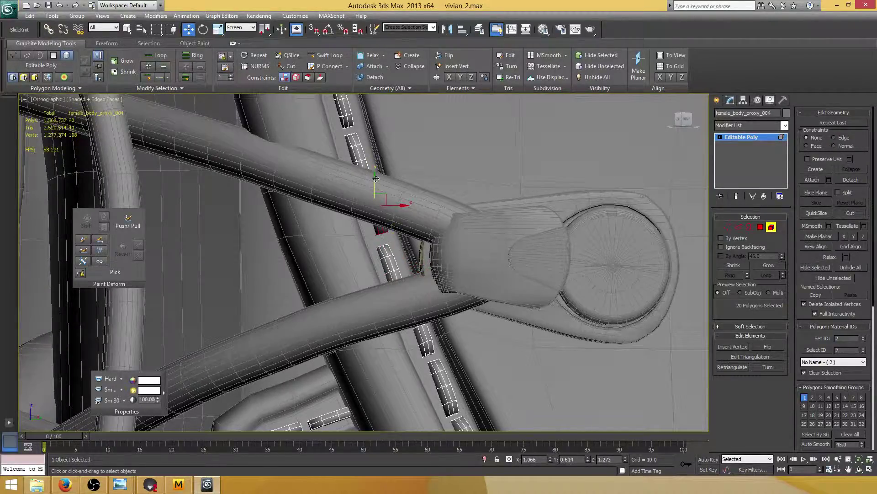
pyautogui.moveTo(375, 179); pyautogui.dragTo(392, 214)
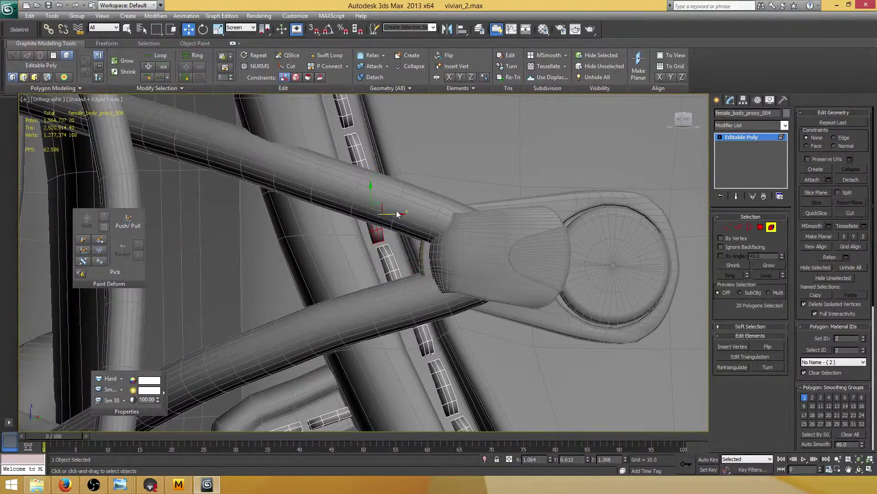
# Step: Select the two stitches above the hook's upper lace and move them together up the seam and slightly toward the lacing
pyautogui.scroll(-4, 404, 205)
pyautogui.keyDown('alt'); pyautogui.moveTo(404, 204); pyautogui.dragTo(370, 211, button='middle'); pyautogui.keyUp('alt')
pyautogui.scroll(4, 370, 221)
pyautogui.click(359, 222)
pyautogui.keyDown('ctrl'); pyautogui.click(349, 183); pyautogui.keyUp('ctrl')
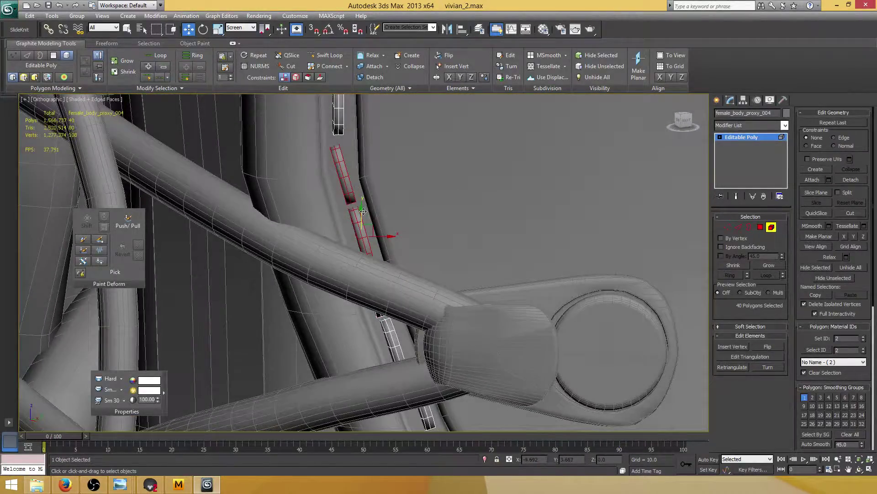
pyautogui.moveTo(363, 212); pyautogui.dragTo(364, 205)
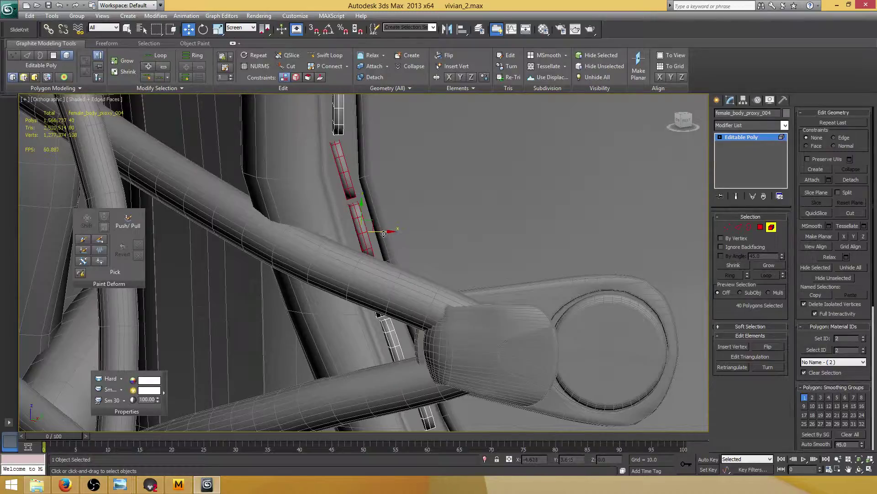
pyautogui.moveTo(384, 234); pyautogui.dragTo(376, 236)
# Step: Rotate the upper of these two stitches to follow the seam's bend and move it slightly into line
pyautogui.click(345, 177)
pyautogui.moveTo(383, 155); pyautogui.dragTo(388, 204, button='middle')
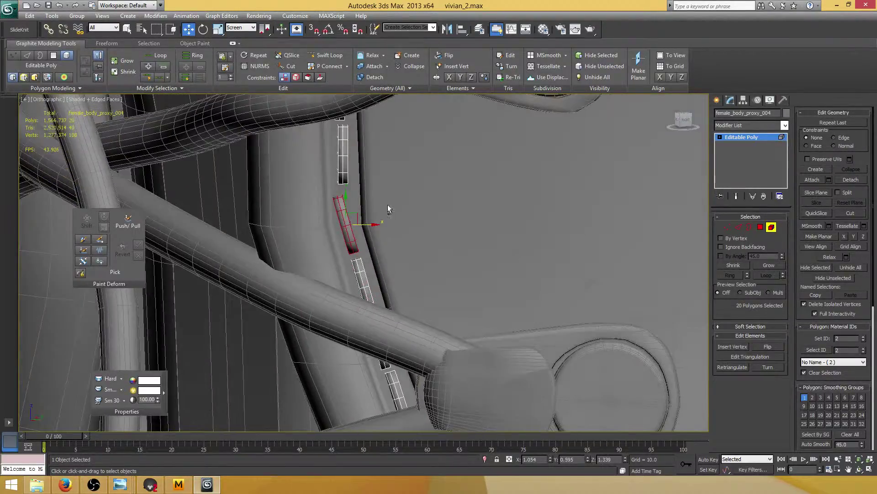
pyautogui.press('e')
pyautogui.keyDown('alt'); pyautogui.moveTo(329, 152); pyautogui.dragTo(388, 222, button='middle'); pyautogui.keyUp('alt')
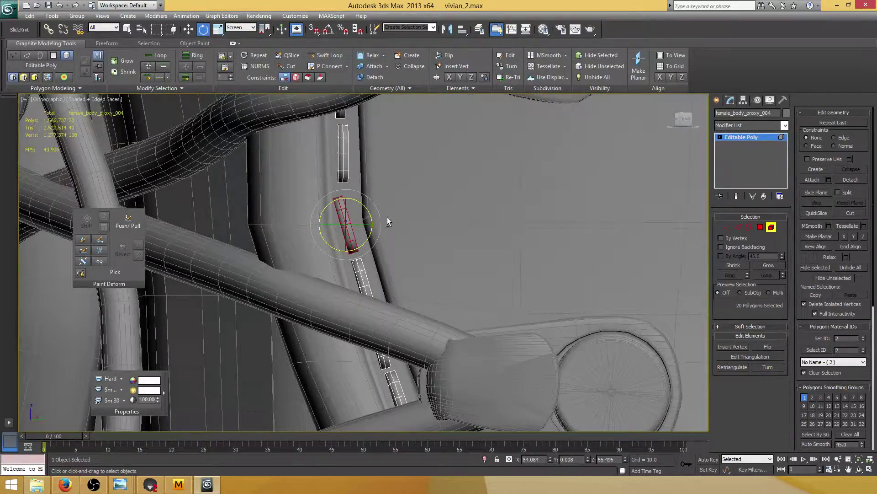
pyautogui.moveTo(365, 209); pyautogui.dragTo(371, 212)
pyautogui.moveTo(373, 211)
pyautogui.keyDown('alt'); pyautogui.mouseDown(button='middle')
pyautogui.moveTo(387, 201)
pyautogui.moveTo(376, 198)
pyautogui.mouseUp(button='middle'); pyautogui.keyUp('alt')
pyautogui.click(189, 30)
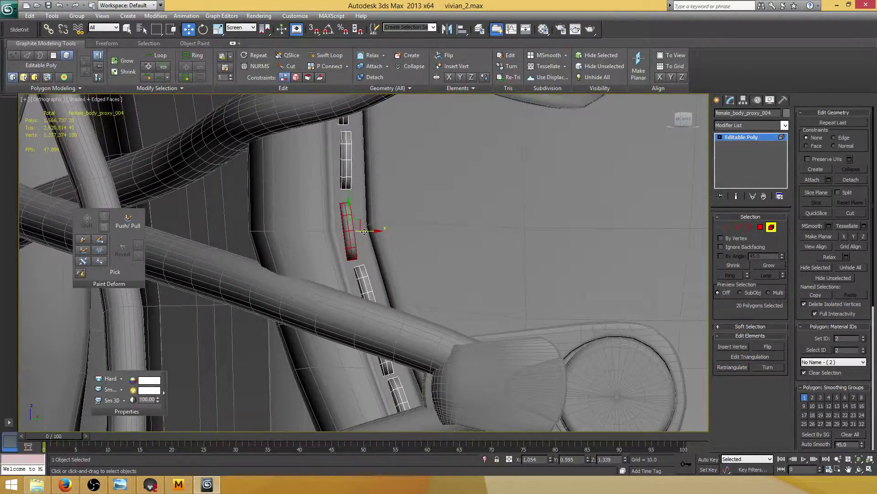
pyautogui.moveTo(361, 178); pyautogui.dragTo(361, 199, button='middle')
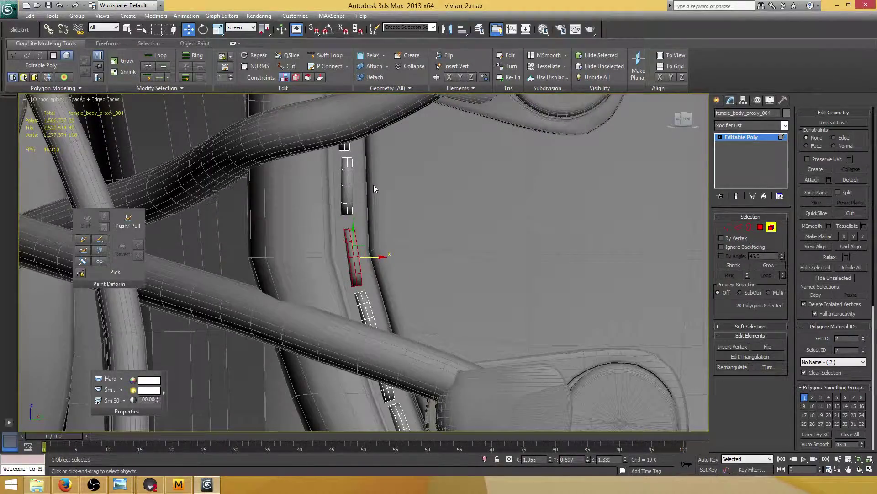
# Step: Move the next two stitches above the bend down the seam one at a time to even out the gaps
pyautogui.moveTo(385, 185); pyautogui.dragTo(379, 172, button='middle')
pyautogui.click(352, 163)
pyautogui.moveTo(347, 152); pyautogui.dragTo(347, 161)
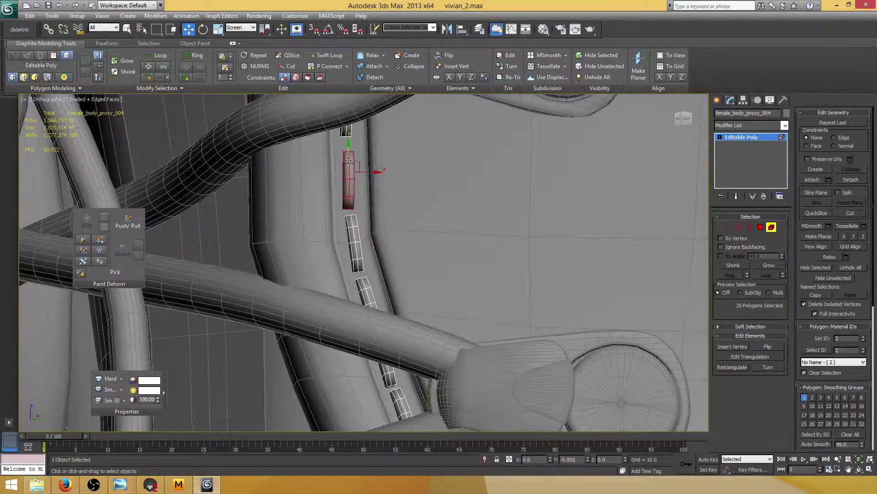
pyautogui.moveTo(372, 137); pyautogui.dragTo(367, 179, button='middle')
pyautogui.keyDown('alt'); pyautogui.moveTo(367, 179); pyautogui.dragTo(349, 178, button='middle'); pyautogui.keyUp('alt')
pyautogui.click(346, 186)
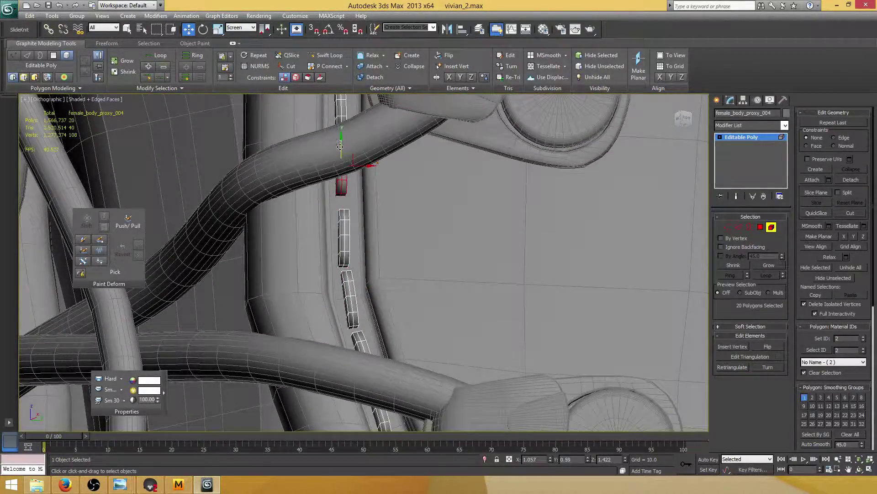
pyautogui.moveTo(341, 143); pyautogui.dragTo(341, 149)
pyautogui.keyDown('alt'); pyautogui.moveTo(368, 162); pyautogui.dragTo(364, 199, button='middle'); pyautogui.keyUp('alt')
# Step: Adjust the stitches beside the next lace hook up, nudging the one just above its upper lace toward the lacing
pyautogui.scroll(-5, 361, 184)
pyautogui.scroll(2, 364, 199)
pyautogui.scroll(2, 363, 198)
pyautogui.click(346, 158)
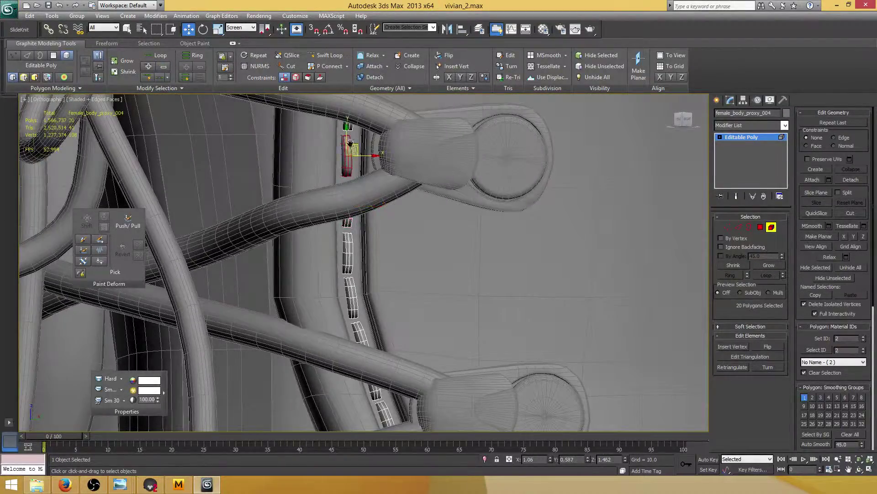
pyautogui.moveTo(348, 138); pyautogui.dragTo(359, 216, button='middle')
pyautogui.scroll(-4, 339, 181)
pyautogui.scroll(-3, 372, 213)
pyautogui.scroll(5, 371, 211)
pyautogui.scroll(3, 360, 215)
pyautogui.moveTo(358, 214); pyautogui.dragTo(356, 215)
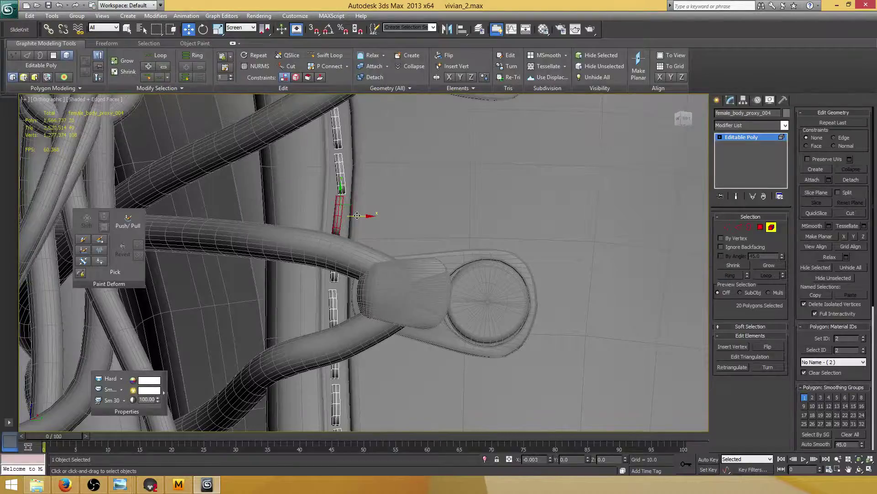
pyautogui.keyDown('alt'); pyautogui.moveTo(356, 215); pyautogui.dragTo(351, 212, button='middle'); pyautogui.keyUp('alt')
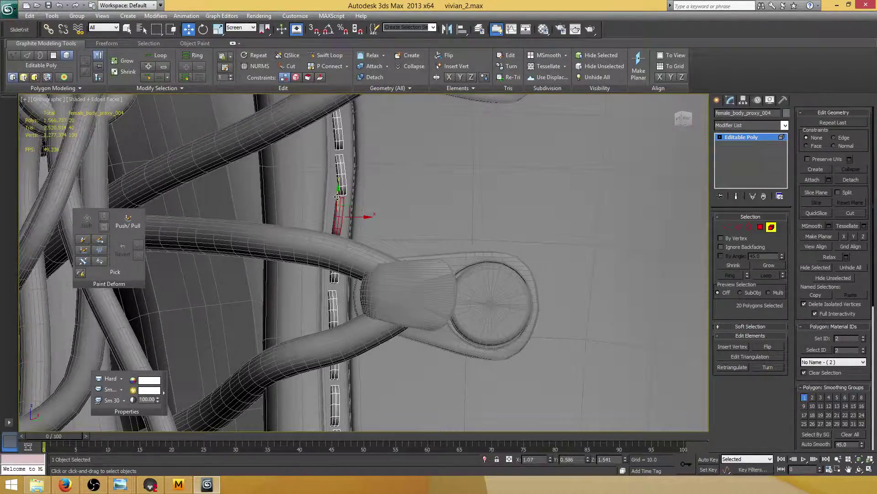
# Step: Rotate the second stitch above that hook's upper lace slightly to line it up with the seam
pyautogui.keyDown('alt'); pyautogui.moveTo(342, 184); pyautogui.dragTo(337, 125, button='middle'); pyautogui.keyUp('alt')
pyautogui.press('e')
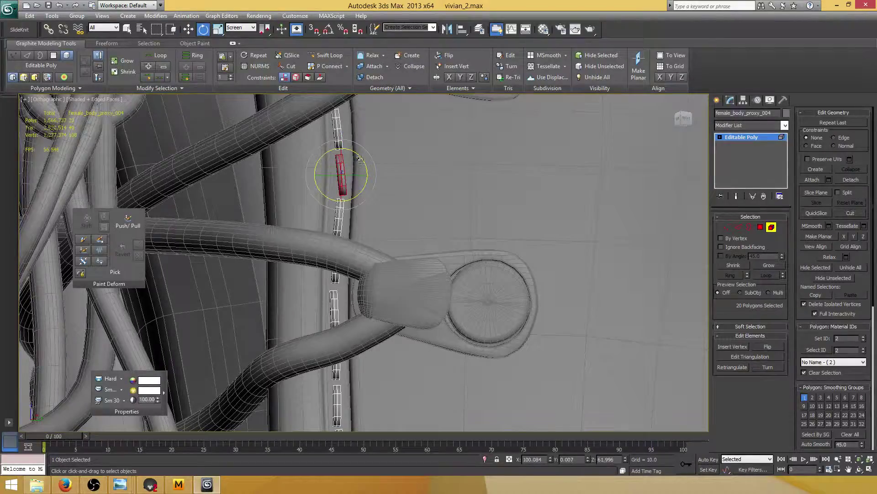
pyautogui.scroll(-5, 370, 164)
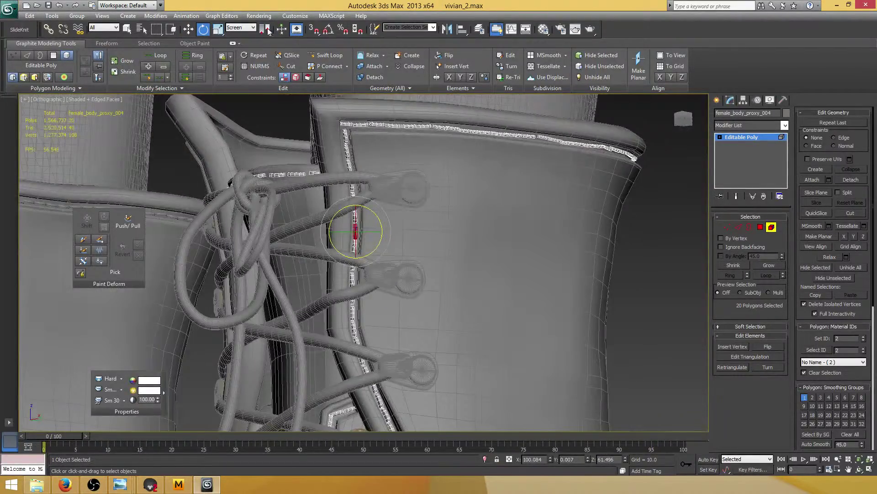
pyautogui.click(190, 30)
# Step: Select the two adjacent stitches beside the gap along the boot's top edge and move them together toward the gap
pyautogui.keyDown('alt'); pyautogui.moveTo(484, 199); pyautogui.dragTo(354, 215, button='middle'); pyautogui.keyUp('alt')
pyautogui.scroll(4, 353, 215)
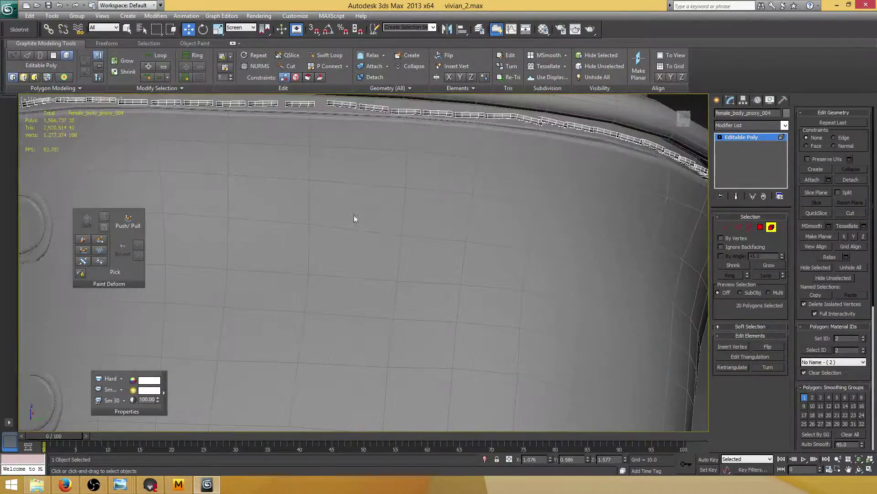
pyautogui.moveTo(371, 144); pyautogui.dragTo(375, 237, button='middle')
pyautogui.scroll(3, 375, 237)
pyautogui.keyDown('ctrl'); pyautogui.click(401, 186); pyautogui.keyUp('ctrl')
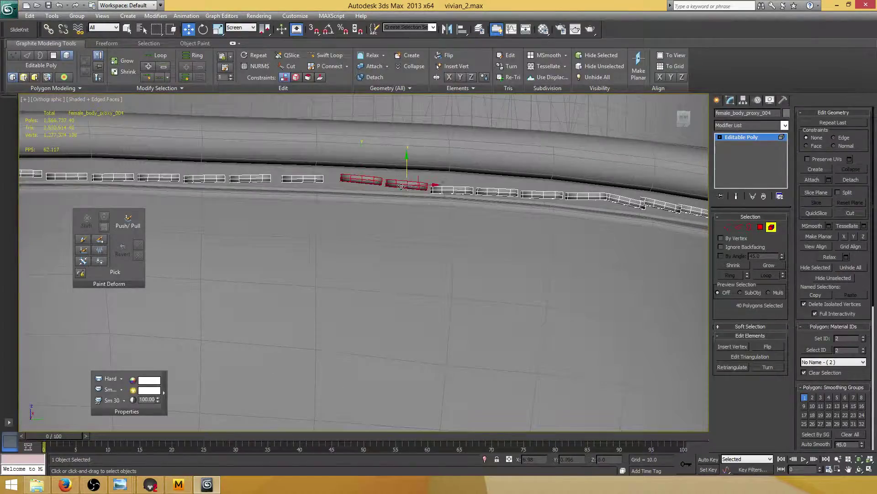
pyautogui.moveTo(424, 184); pyautogui.dragTo(400, 166)
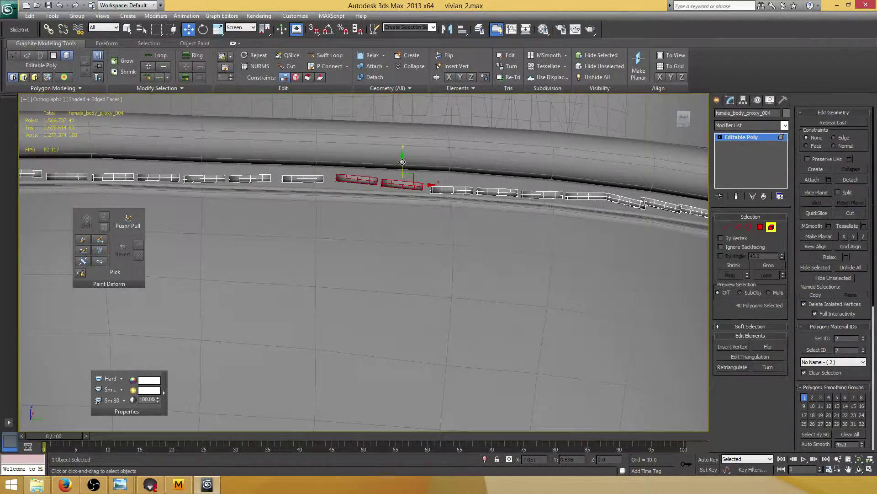
# Step: Save the scene and rotate the two selected top-edge stitches about 4.5 degrees to level them with the seam
pyautogui.press('e')
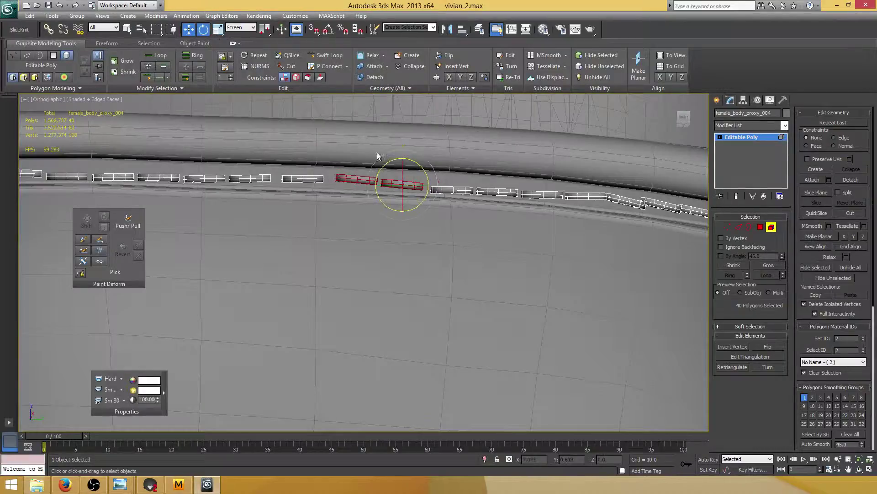
pyautogui.keyDown('alt'); pyautogui.moveTo(378, 156); pyautogui.dragTo(383, 158, button='middle'); pyautogui.keyUp('alt')
pyautogui.hotkey('ctrl', 's')
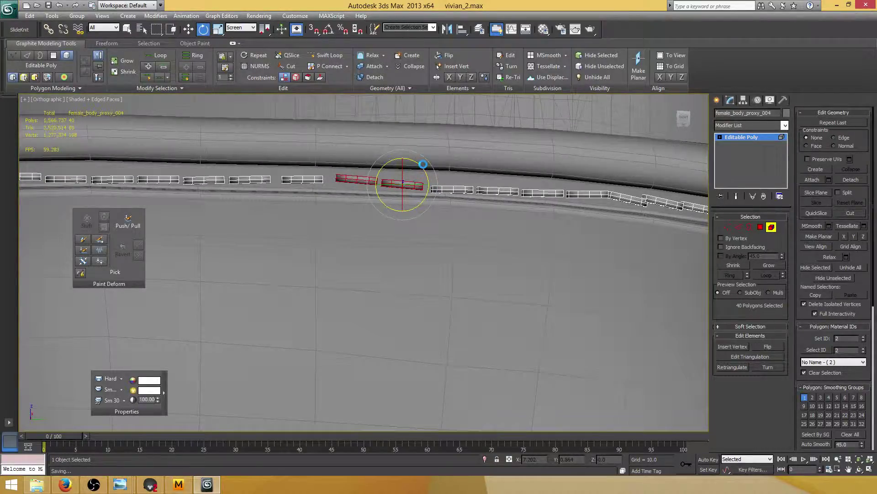
pyautogui.moveTo(423, 164); pyautogui.dragTo(420, 164)
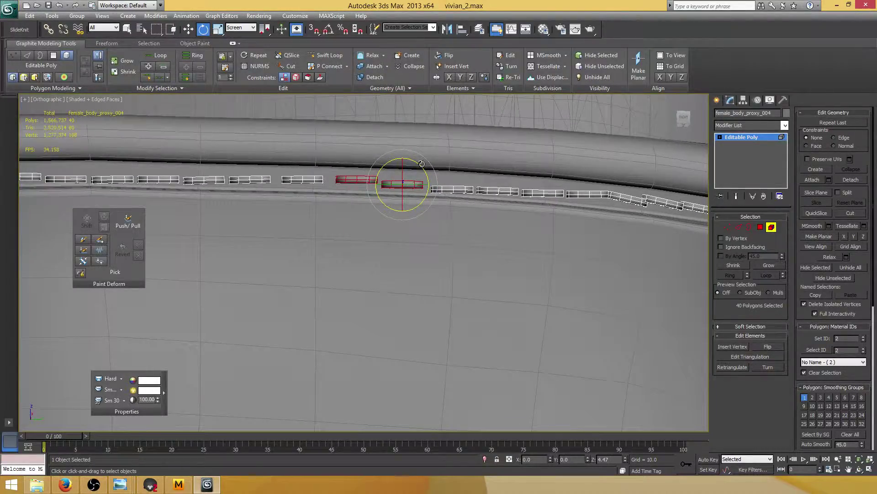
pyautogui.moveTo(473, 172); pyautogui.dragTo(443, 174, button='middle')
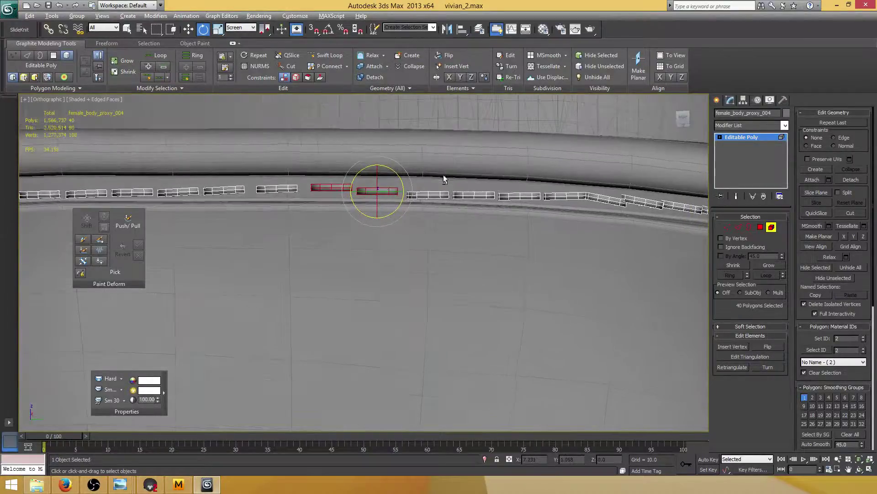
# Step: Select only the stitch of this pair nearest the gap and move it slightly down into line with its neighbours
pyautogui.click(188, 29)
pyautogui.click(333, 187)
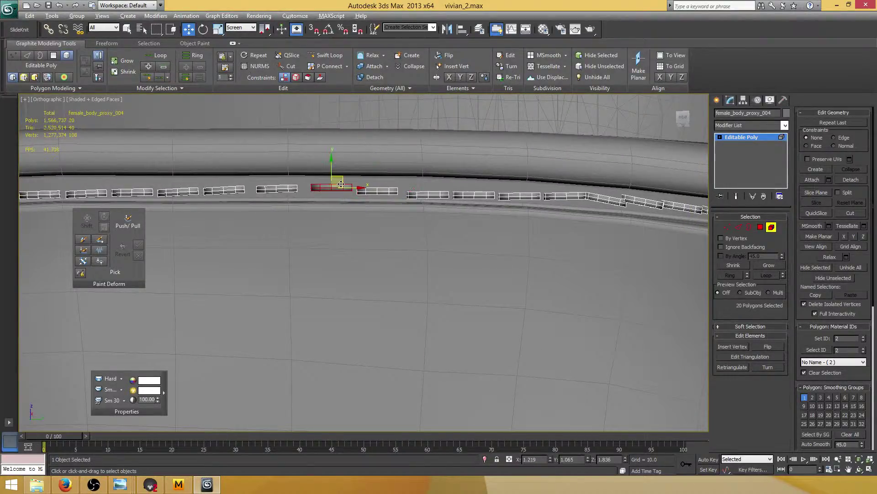
pyautogui.moveTo(331, 168); pyautogui.dragTo(351, 192)
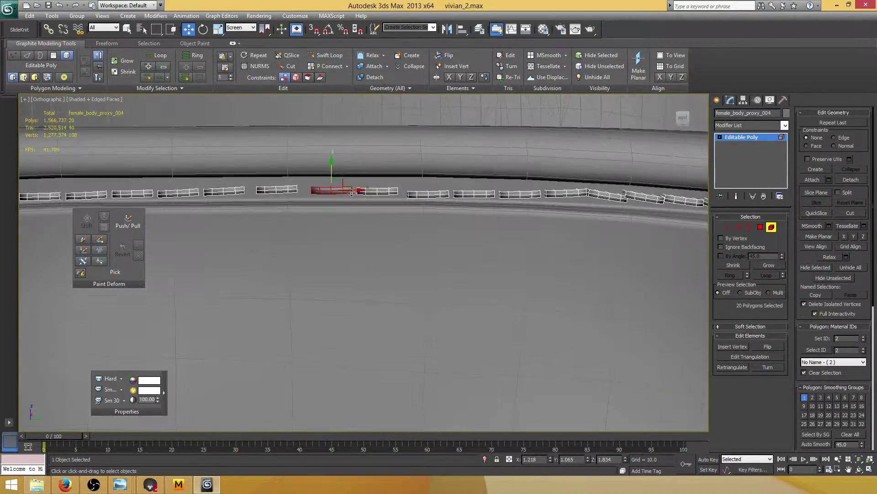
# Step: Select the second stitch beyond the one just adjusted on the boot's top edge, raise it slightly and shift it toward its neighbour
pyautogui.moveTo(397, 179); pyautogui.dragTo(325, 167, button='middle')
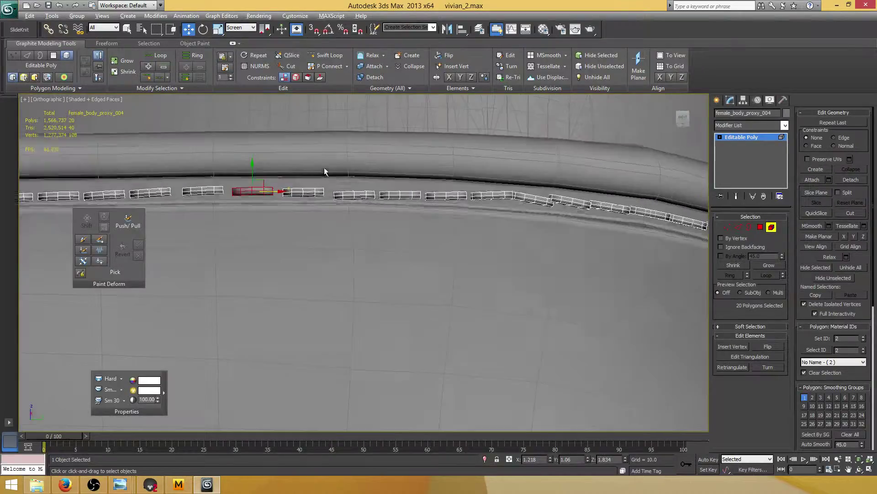
pyautogui.click(353, 194)
pyautogui.moveTo(354, 175); pyautogui.dragTo(354, 172)
pyautogui.keyDown('alt'); pyautogui.moveTo(352, 170); pyautogui.dragTo(295, 199, button='middle'); pyautogui.keyUp('alt')
pyautogui.click(203, 29)
pyautogui.click(188, 29)
pyautogui.moveTo(298, 160); pyautogui.dragTo(306, 158, button='middle')
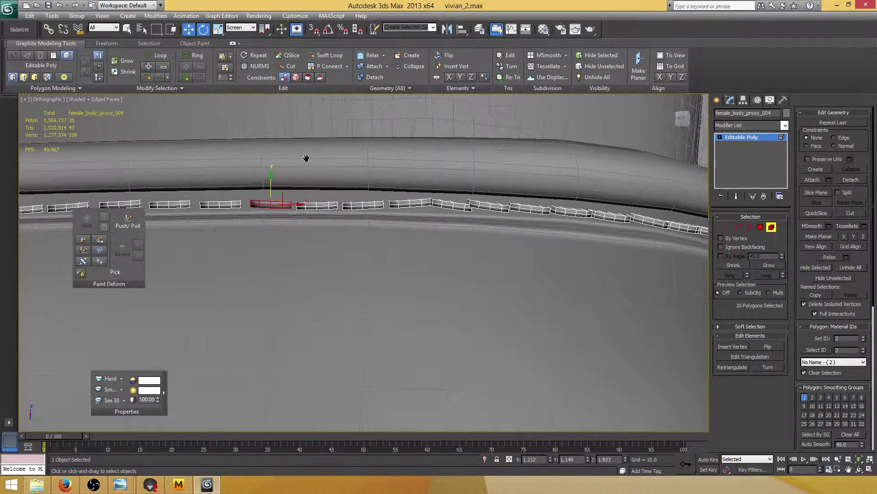
pyautogui.moveTo(291, 203); pyautogui.dragTo(287, 203)
pyautogui.moveTo(274, 204); pyautogui.dragTo(309, 189, button='middle')
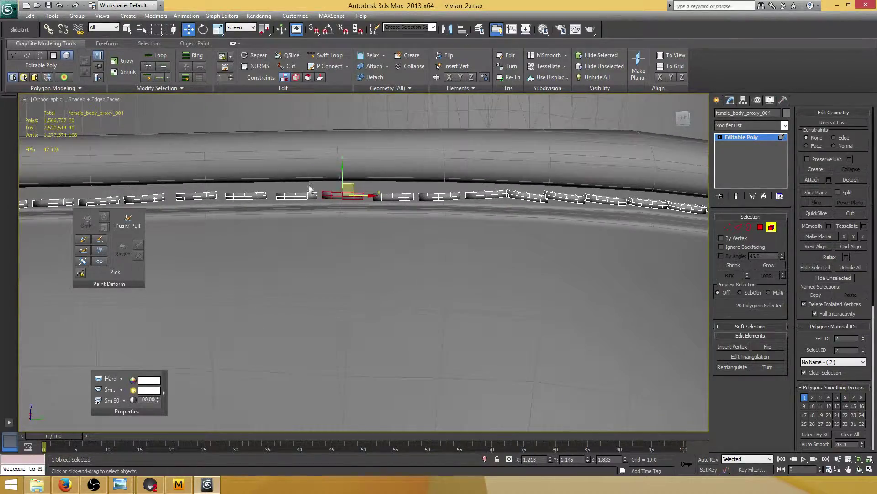
# Step: Add the preceding stitch and slide the pair along the top edge to even the spacing, then nudge only the stitch beside the gap
pyautogui.keyDown('ctrl'); pyautogui.click(279, 195); pyautogui.keyUp('ctrl')
pyautogui.moveTo(326, 195); pyautogui.dragTo(322, 195)
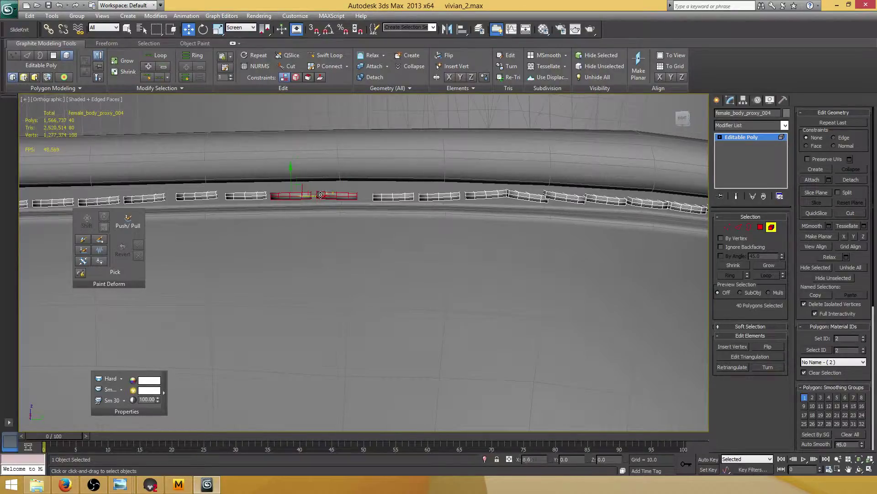
pyautogui.scroll(2, 347, 195)
pyautogui.moveTo(371, 195); pyautogui.dragTo(340, 194, button='middle')
pyautogui.click(376, 171)
pyautogui.moveTo(391, 171); pyautogui.dragTo(362, 148)
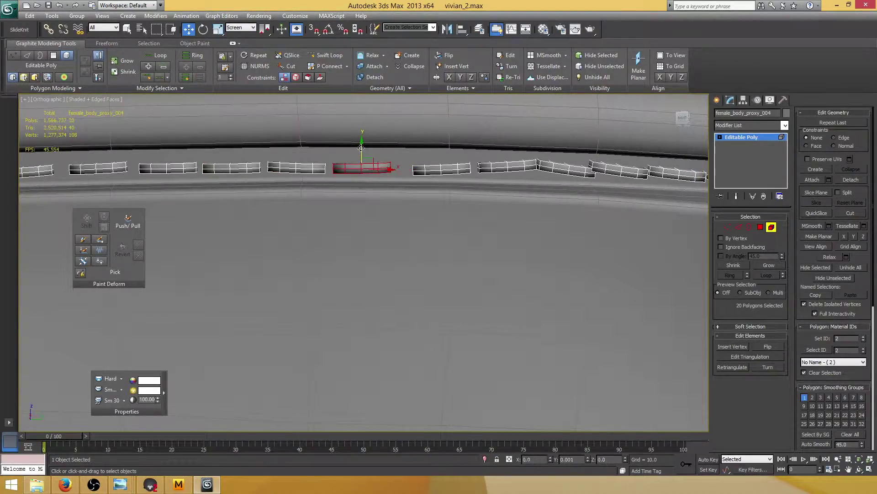
# Step: Move the stitch across the gap toward the aligned row, raise it slightly and rotate it level with the seam
pyautogui.click(440, 170)
pyautogui.keyDown('alt'); pyautogui.moveTo(467, 177); pyautogui.dragTo(440, 181, button='middle'); pyautogui.keyUp('alt')
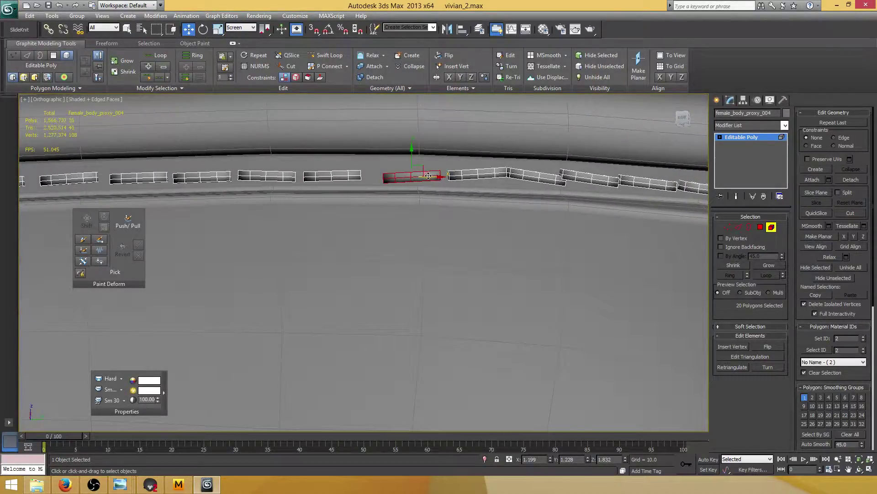
pyautogui.moveTo(429, 175); pyautogui.dragTo(417, 174)
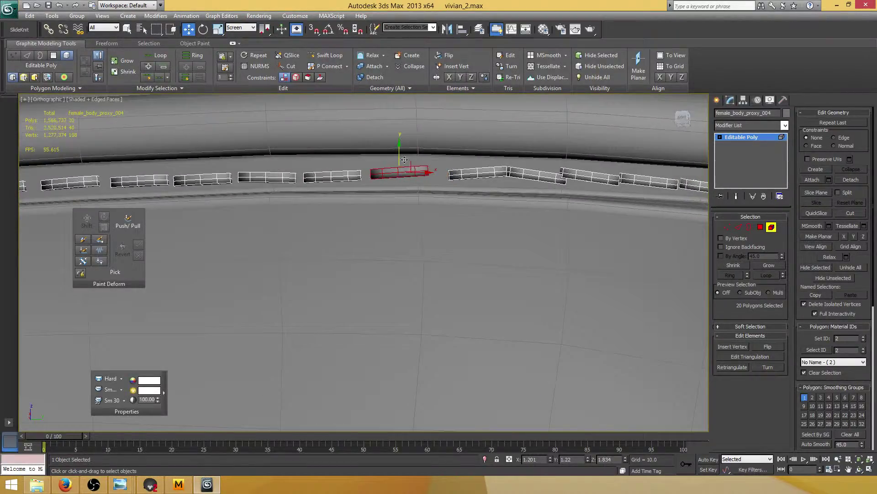
pyautogui.click(203, 29)
pyautogui.keyDown('alt'); pyautogui.moveTo(420, 161); pyautogui.dragTo(420, 159, button='middle'); pyautogui.keyUp('alt')
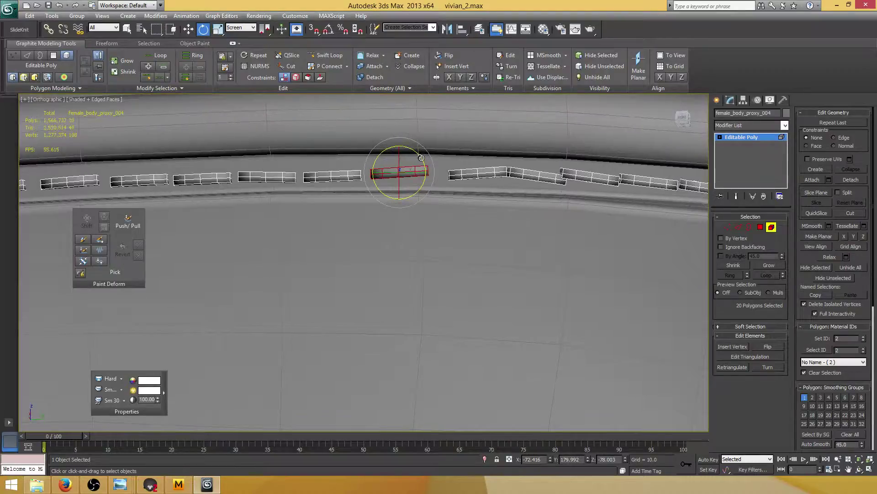
pyautogui.moveTo(420, 159); pyautogui.dragTo(423, 161)
pyautogui.click(189, 29)
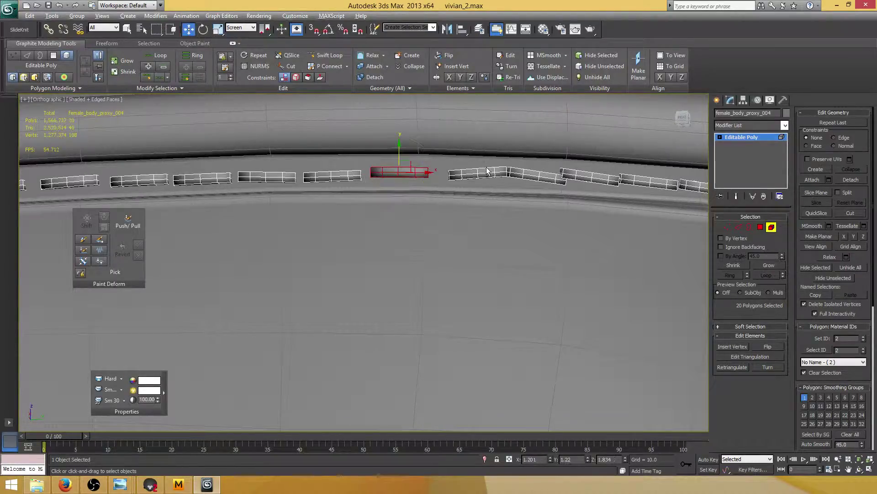
# Step: Move the next top-edge stitch, just before the sloping ones, closer to the aligned row and level it with the seam
pyautogui.click(504, 172)
pyautogui.moveTo(504, 172); pyautogui.dragTo(482, 154)
pyautogui.click(203, 29)
# Step: Rotate the first sloping stitch level with the top-edge seam, slide it toward the aligned row and clear the selection
pyautogui.click(538, 175)
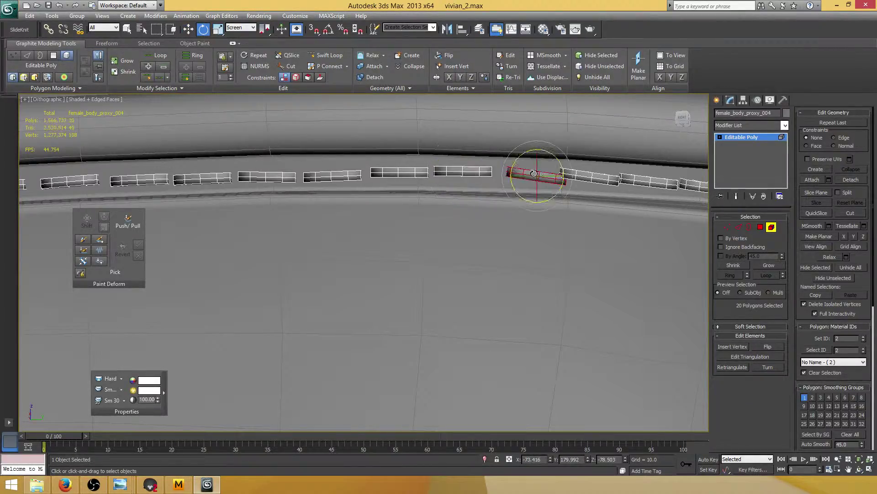
pyautogui.moveTo(537, 175); pyautogui.dragTo(356, 154, button='middle')
pyautogui.moveTo(377, 140); pyautogui.dragTo(366, 154)
pyautogui.press('w')
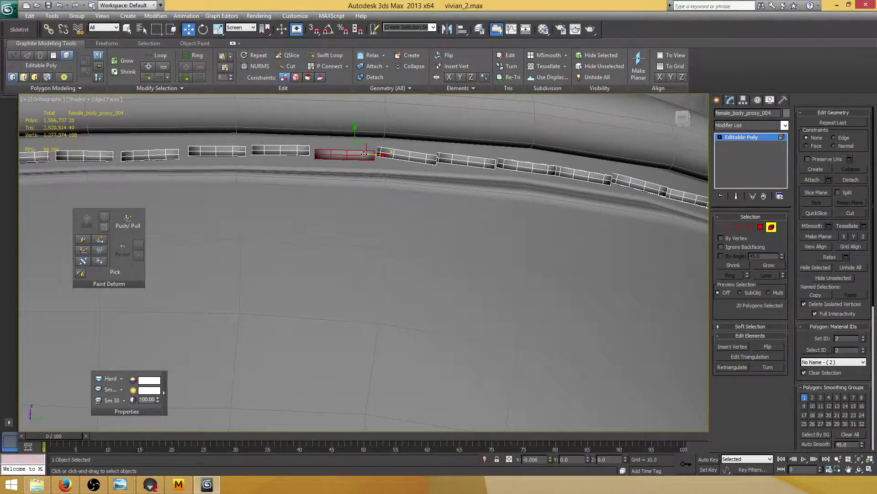
pyautogui.keyDown('alt'); pyautogui.moveTo(345, 140); pyautogui.dragTo(386, 133, button='middle'); pyautogui.keyUp('alt')
pyautogui.scroll(-4, 394, 199)
pyautogui.scroll(3, 453, 170)
pyautogui.moveTo(463, 176); pyautogui.dragTo(519, 220, button='middle')
pyautogui.scroll(-5, 461, 192)
pyautogui.click(521, 220)
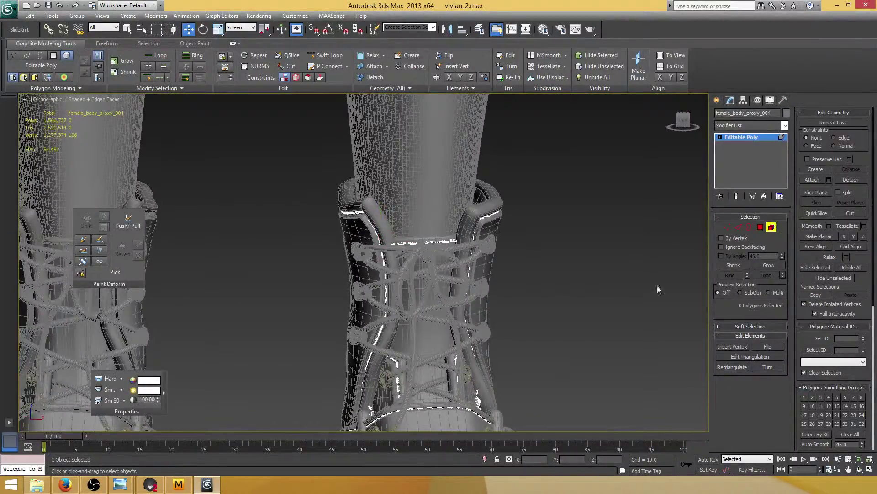
# Step: Select the seam stitch beside the lowest lace hook, reposition it to follow the seam between its neighbours, and clear the selection
pyautogui.scroll(8, 390, 230)
pyautogui.moveTo(392, 339); pyautogui.dragTo(362, 237, button='middle')
pyautogui.click(372, 230)
pyautogui.moveTo(379, 220); pyautogui.dragTo(356, 242)
pyautogui.keyDown('alt'); pyautogui.moveTo(356, 242); pyautogui.dragTo(404, 204, button='middle'); pyautogui.keyUp('alt')
pyautogui.click(203, 29)
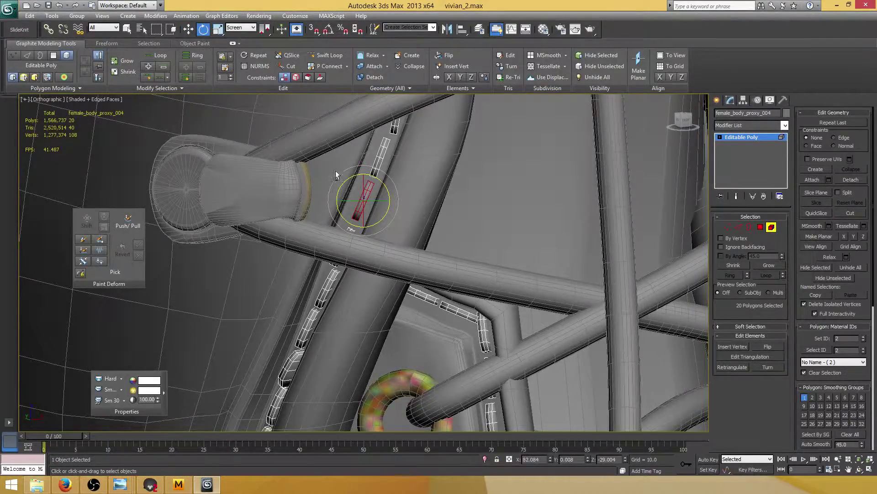
pyautogui.click(189, 29)
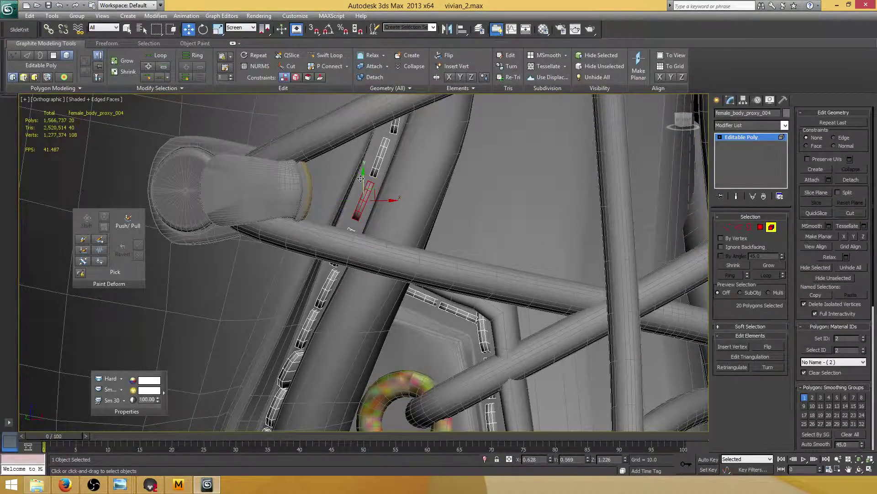
pyautogui.scroll(-6, 374, 197)
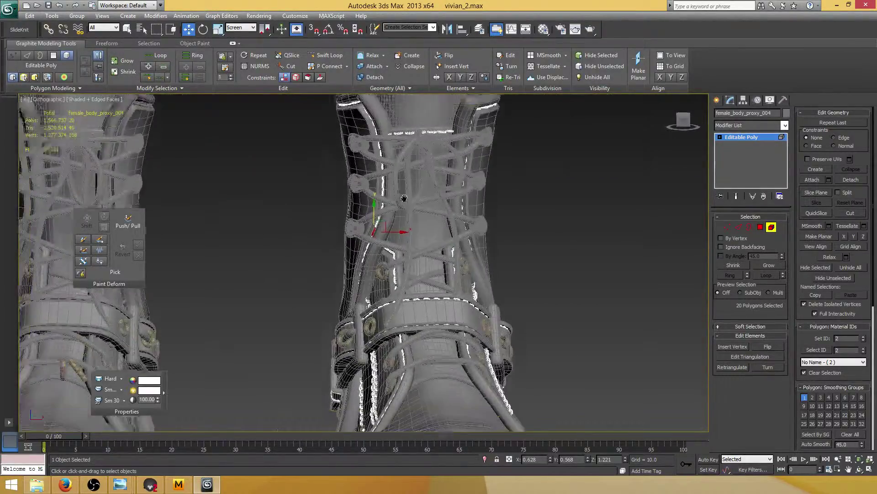
pyautogui.click(618, 201)
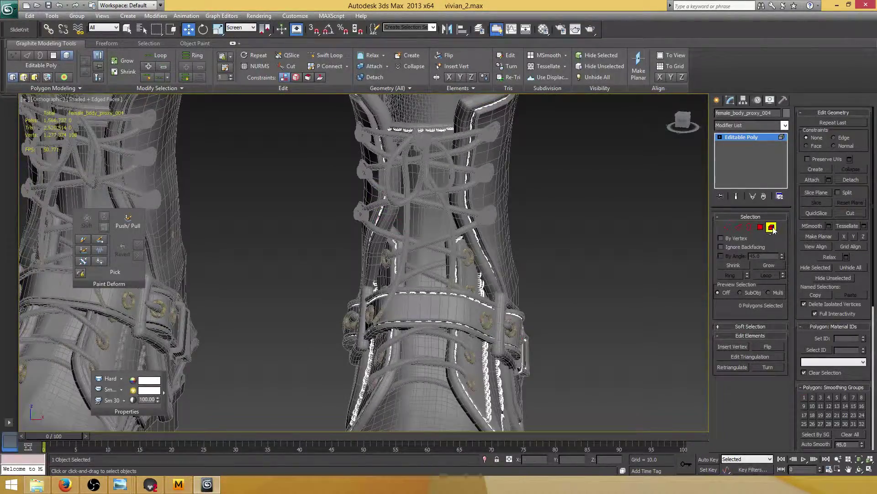
# Step: Select the four stitches around the upper corner of the eyelet panel and shift them slightly toward the upper eyelet
pyautogui.click(772, 227)
pyautogui.moveTo(588, 245); pyautogui.dragTo(518, 230, button='middle')
pyautogui.scroll(4, 534, 240)
pyautogui.keyDown('alt'); pyautogui.moveTo(484, 262); pyautogui.dragTo(390, 249, button='middle'); pyautogui.keyUp('alt')
pyautogui.scroll(4, 413, 218)
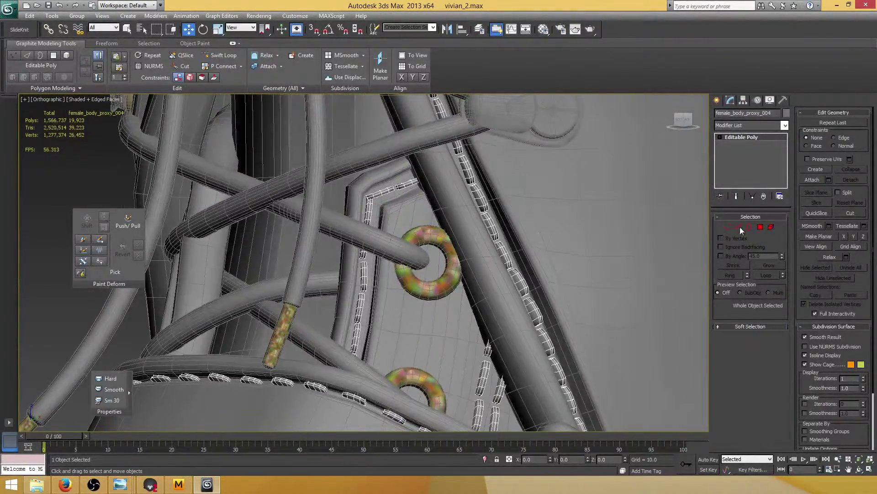
pyautogui.click(772, 228)
pyautogui.click(386, 195)
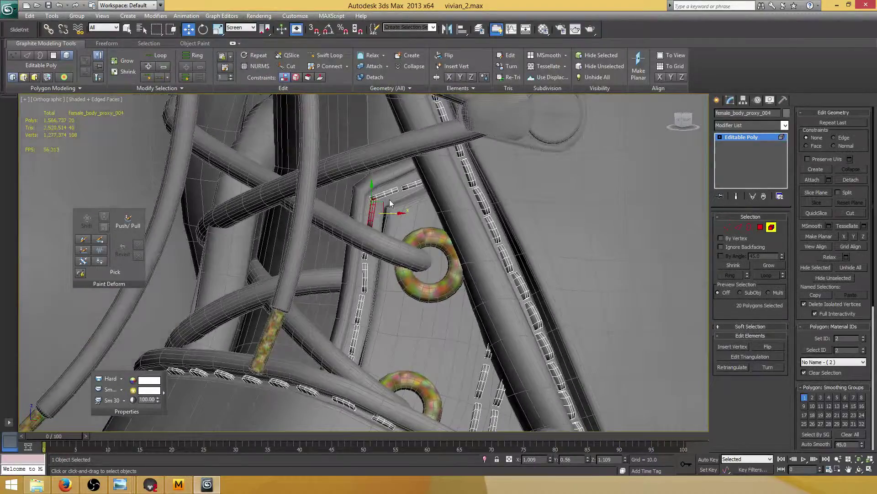
pyautogui.keyDown('alt'); pyautogui.moveTo(372, 244); pyautogui.dragTo(374, 253, button='middle'); pyautogui.keyUp('alt')
pyautogui.keyDown('ctrl'); pyautogui.click(367, 253); pyautogui.keyUp('ctrl')
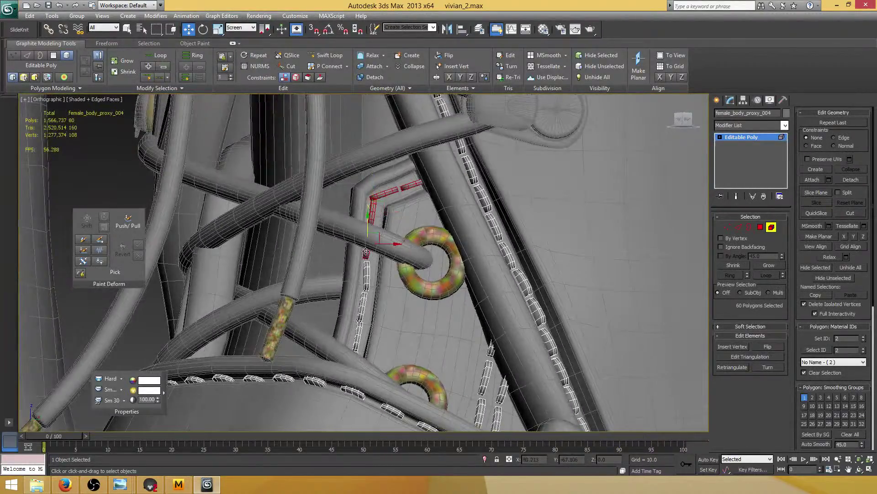
pyautogui.keyDown('alt'); pyautogui.moveTo(406, 226); pyautogui.dragTo(398, 245, button='middle'); pyautogui.keyUp('alt')
pyautogui.moveTo(391, 245); pyautogui.dragTo(395, 245)
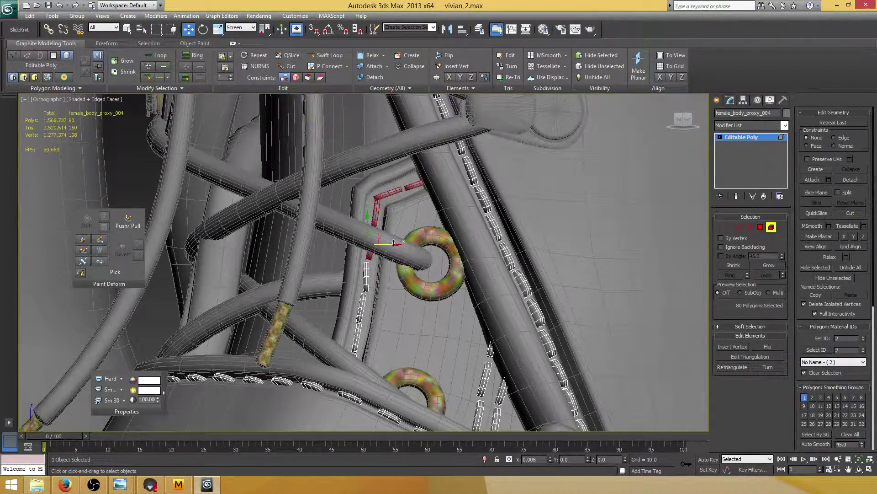
# Step: Leave element editing, select the stitching object and the eyelet panel object together, and isolate them
pyautogui.keyDown('alt'); pyautogui.moveTo(427, 208); pyautogui.dragTo(602, 219, button='middle'); pyautogui.keyUp('alt')
pyautogui.scroll(-4, 393, 213)
pyautogui.click(774, 225)
pyautogui.click(602, 218)
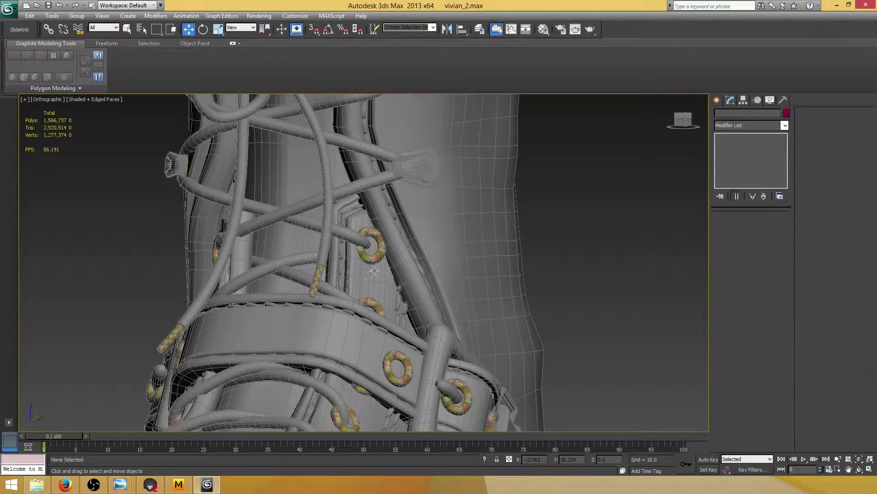
pyautogui.click(343, 253)
pyautogui.keyDown('ctrl'); pyautogui.click(460, 311); pyautogui.keyUp('ctrl')
pyautogui.keyDown('alt'); pyautogui.moveTo(459, 311); pyautogui.dragTo(478, 284, button='middle'); pyautogui.keyUp('alt')
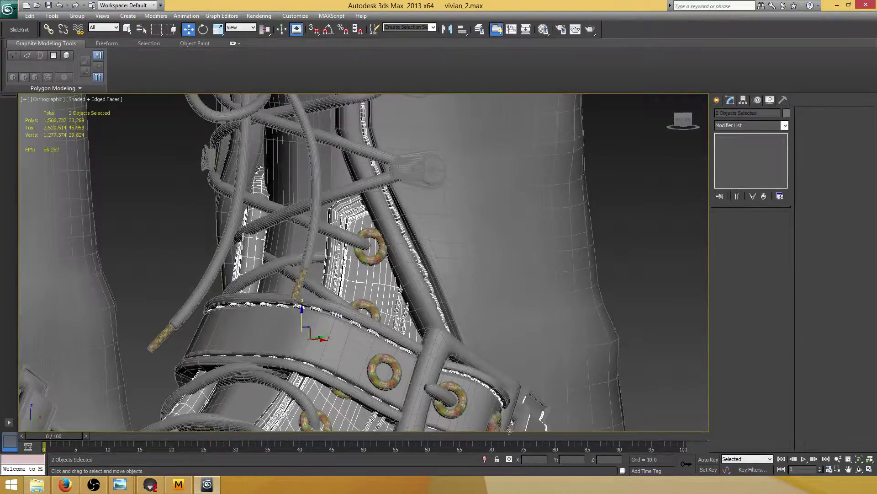
pyautogui.click(485, 459)
pyautogui.scroll(5, 489, 235)
pyautogui.scroll(3, 409, 237)
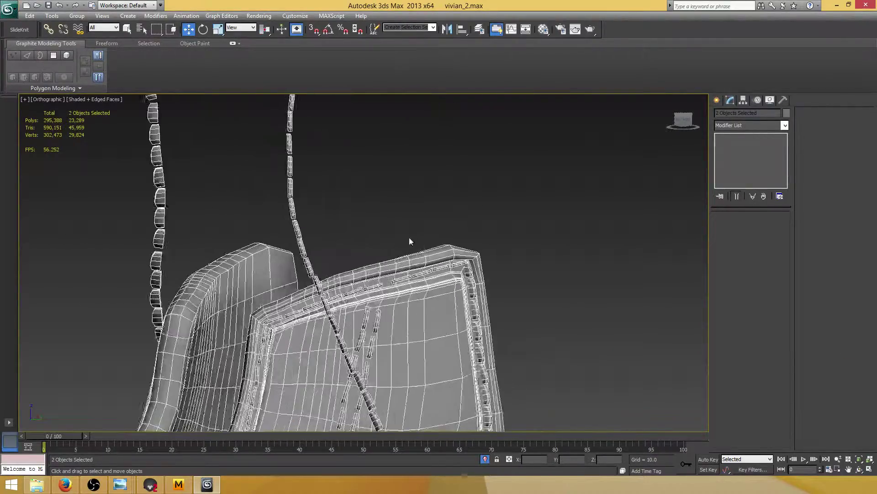
pyautogui.scroll(2, 388, 214)
pyautogui.scroll(2, 388, 215)
# Step: Select only the stitching object in the isolated view and edit it at element level
pyautogui.click(388, 215)
pyautogui.click(384, 299)
pyautogui.keyDown('alt'); pyautogui.moveTo(385, 299); pyautogui.dragTo(366, 196, button='middle'); pyautogui.keyUp('alt')
pyautogui.click(771, 228)
pyautogui.click(366, 197)
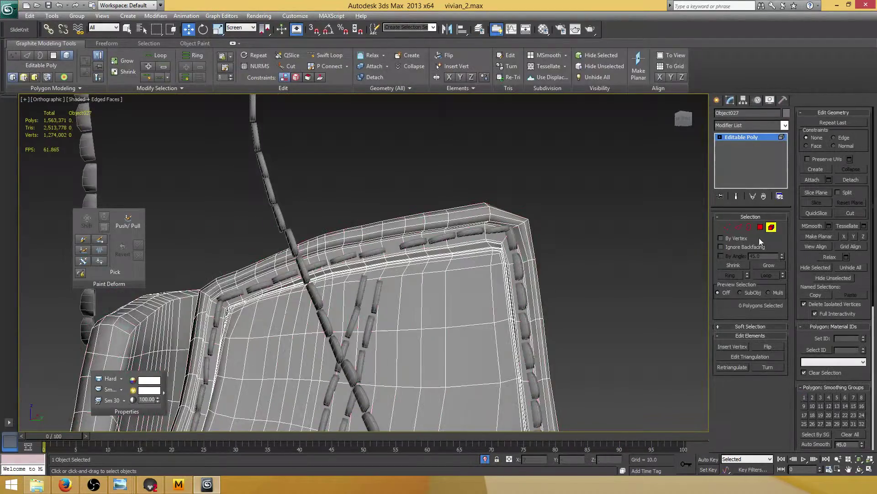
pyautogui.click(771, 226)
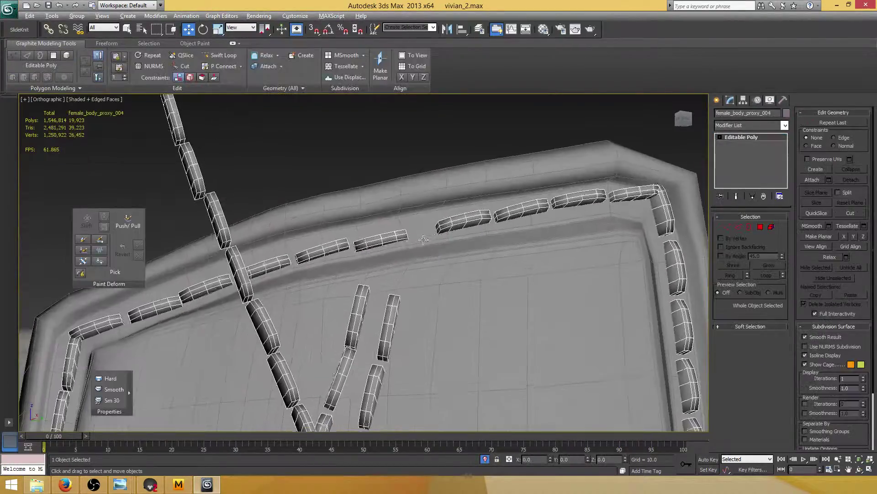
pyautogui.click(771, 226)
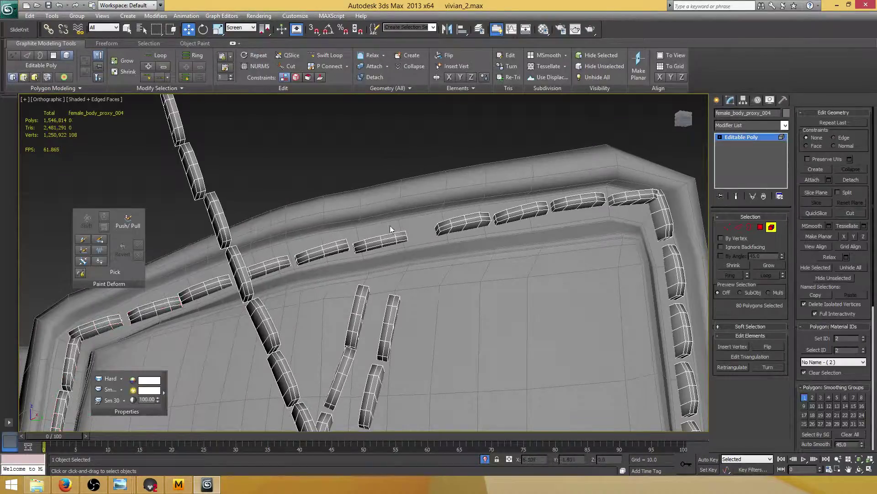
pyautogui.click(386, 237)
pyautogui.keyDown('alt'); pyautogui.moveTo(380, 221); pyautogui.dragTo(347, 237, button='middle'); pyautogui.keyUp('alt')
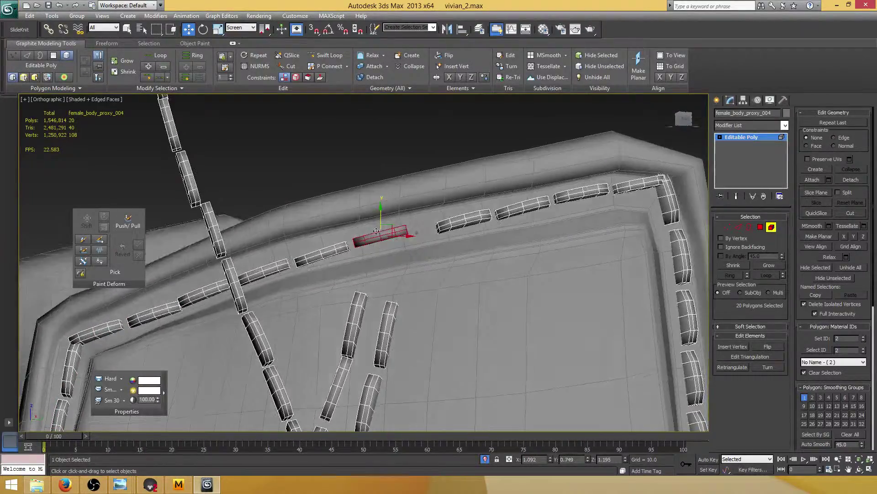
pyautogui.keyDown('ctrl'); pyautogui.click(328, 251); pyautogui.keyUp('ctrl')
pyautogui.moveTo(320, 236); pyautogui.dragTo(341, 253)
pyautogui.hotkey('ctrl', 'z')
pyautogui.hotkey('ctrl', 'z')
# Step: Select the last stitch before the gap on the panel's upper edge, slide it toward its row and lower it slightly
pyautogui.click(373, 234)
pyautogui.keyDown('alt'); pyautogui.moveTo(373, 234); pyautogui.dragTo(385, 236, button='middle'); pyautogui.keyUp('alt')
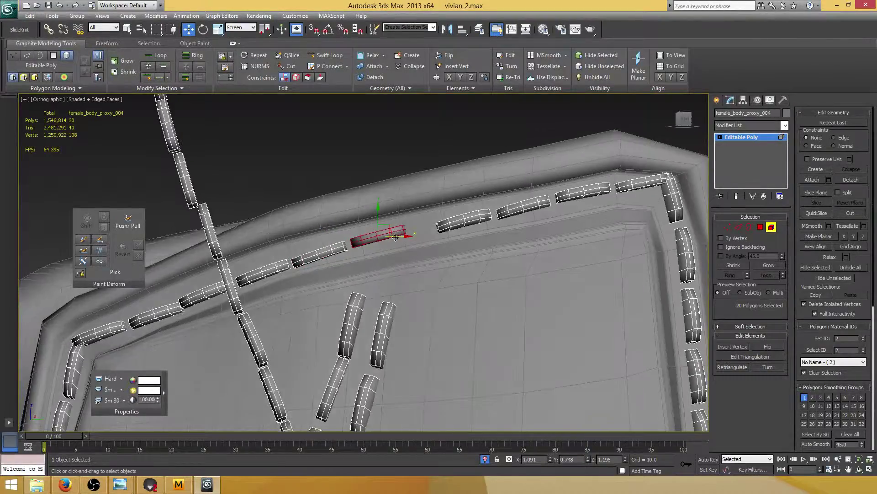
pyautogui.moveTo(396, 237); pyautogui.dragTo(392, 237)
pyautogui.keyDown('alt'); pyautogui.moveTo(389, 234); pyautogui.dragTo(380, 227, button='middle'); pyautogui.keyUp('alt')
pyautogui.moveTo(374, 218); pyautogui.dragTo(374, 221)
pyautogui.keyDown('alt'); pyautogui.moveTo(500, 215); pyautogui.dragTo(484, 223, button='middle'); pyautogui.keyUp('alt')
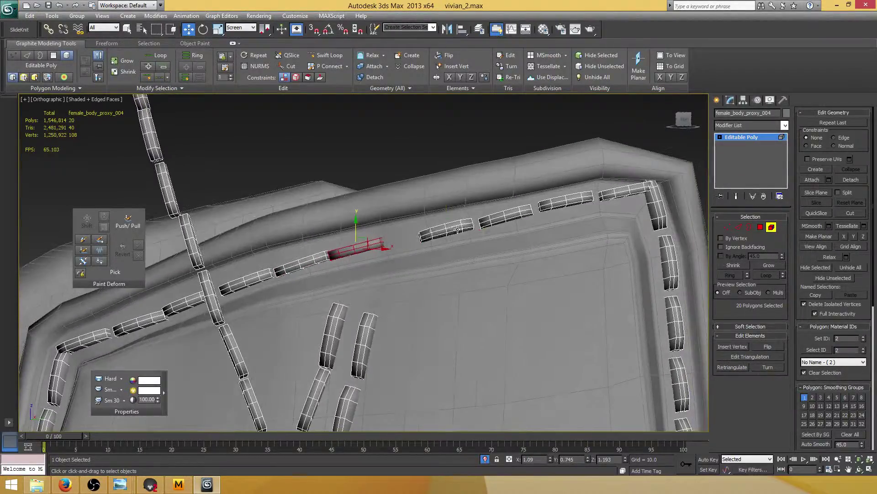
# Step: Slide the first stitch past the gap toward the panel corner, then add its neighbour and shift both the same way
pyautogui.click(464, 228)
pyautogui.moveTo(462, 230); pyautogui.dragTo(465, 230)
pyautogui.moveTo(516, 212); pyautogui.dragTo(417, 244, button='middle')
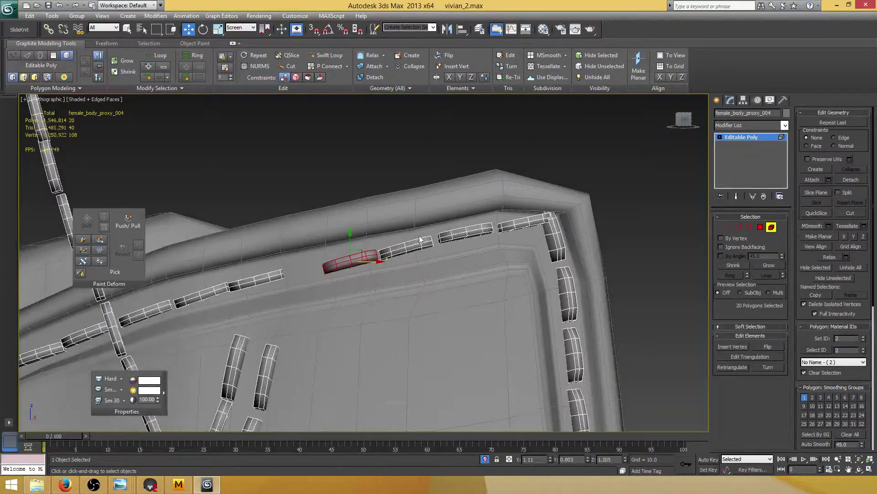
pyautogui.keyDown('ctrl'); pyautogui.click(416, 248); pyautogui.keyUp('ctrl')
pyautogui.moveTo(383, 261); pyautogui.dragTo(388, 261)
pyautogui.keyDown('alt'); pyautogui.moveTo(510, 225); pyautogui.dragTo(505, 231, button='middle'); pyautogui.keyUp('alt')
pyautogui.moveTo(504, 231); pyautogui.dragTo(482, 235, button='middle')
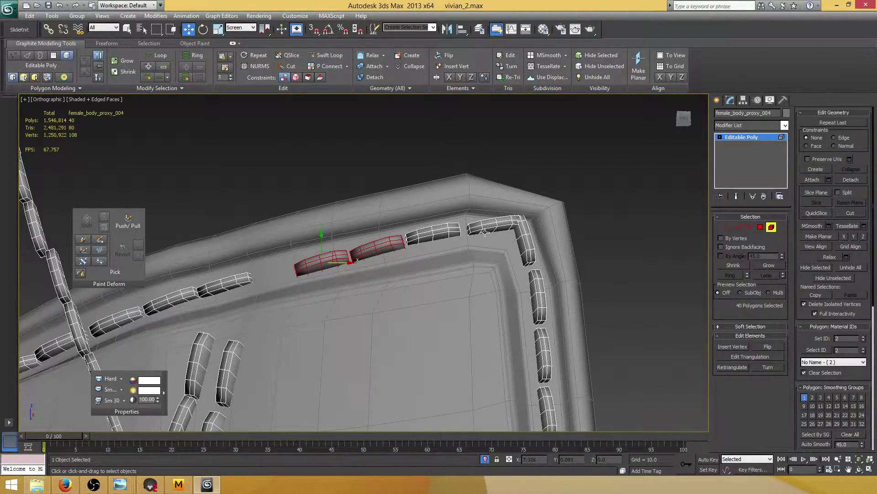
# Step: Add the third stitch past the gap to the selection and slide all three slightly toward the panel corner
pyautogui.keyDown('alt'); pyautogui.moveTo(486, 233); pyautogui.dragTo(440, 234, button='middle'); pyautogui.keyUp('alt')
pyautogui.keyDown('ctrl'); pyautogui.click(439, 232); pyautogui.keyUp('ctrl')
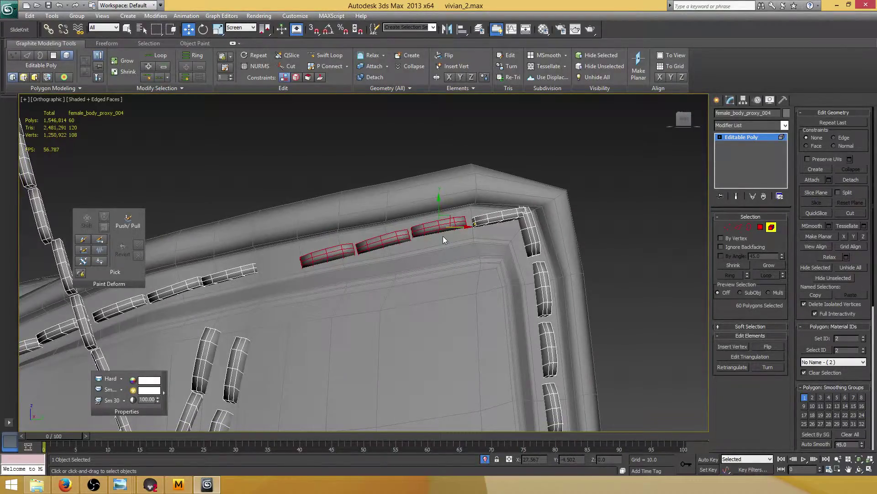
pyautogui.scroll(2, 443, 240)
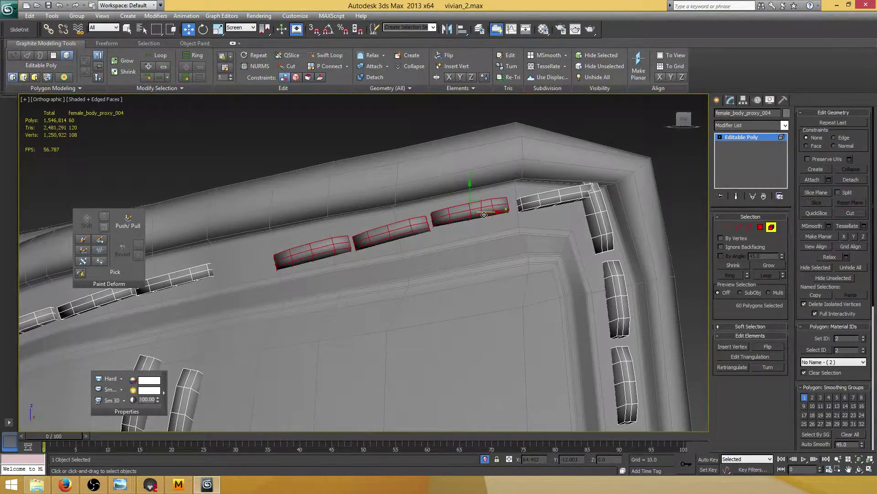
pyautogui.keyDown('alt'); pyautogui.moveTo(391, 218); pyautogui.dragTo(393, 239, button='middle'); pyautogui.keyUp('alt')
# Step: Clone the stitch beside the gap into the gap on the panel's upper edge and lower the copy into line
pyautogui.click(392, 240)
pyautogui.keyDown('shift'); pyautogui.moveTo(414, 247); pyautogui.dragTo(353, 249); pyautogui.keyUp('shift')
pyautogui.click(475, 242)
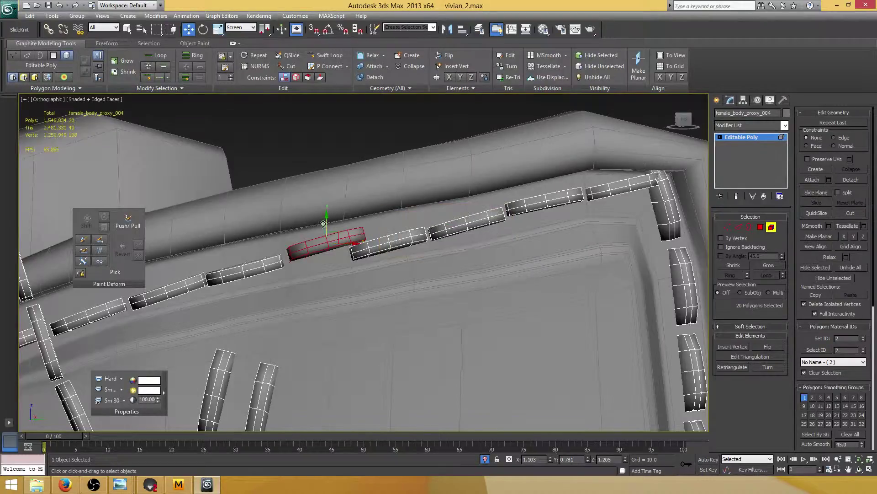
pyautogui.moveTo(325, 222); pyautogui.dragTo(321, 230)
# Step: Select the original stitch next to the copy and raise it slightly into line with the row
pyautogui.click(382, 242)
pyautogui.moveTo(383, 241)
pyautogui.mouseDown(button='middle')
pyautogui.moveTo(368, 250)
pyautogui.moveTo(402, 239)
pyautogui.moveTo(394, 260)
pyautogui.mouseUp(button='middle')
pyautogui.moveTo(376, 264); pyautogui.dragTo(362, 243)
pyautogui.keyDown('alt'); pyautogui.moveTo(363, 242); pyautogui.dragTo(349, 255, button='middle'); pyautogui.keyUp('alt')
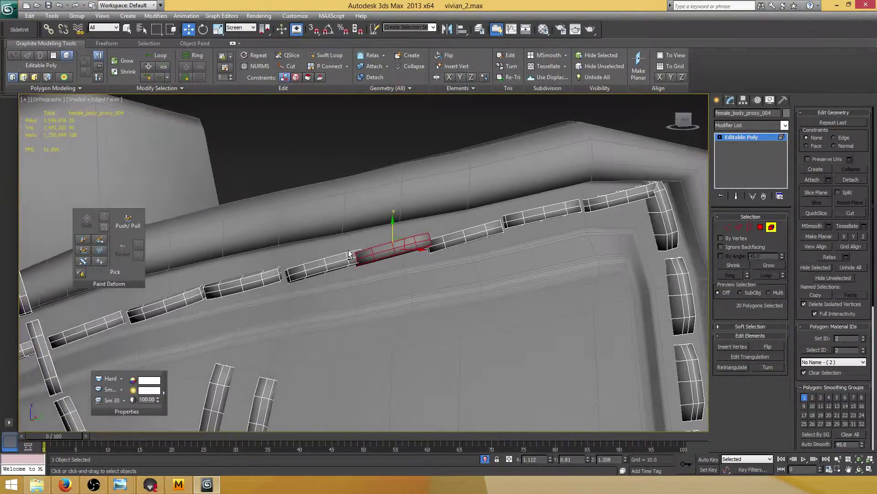
# Step: Select the next stitch along the panel's upper edge to check its alignment and finish editing that row
pyautogui.click(341, 266)
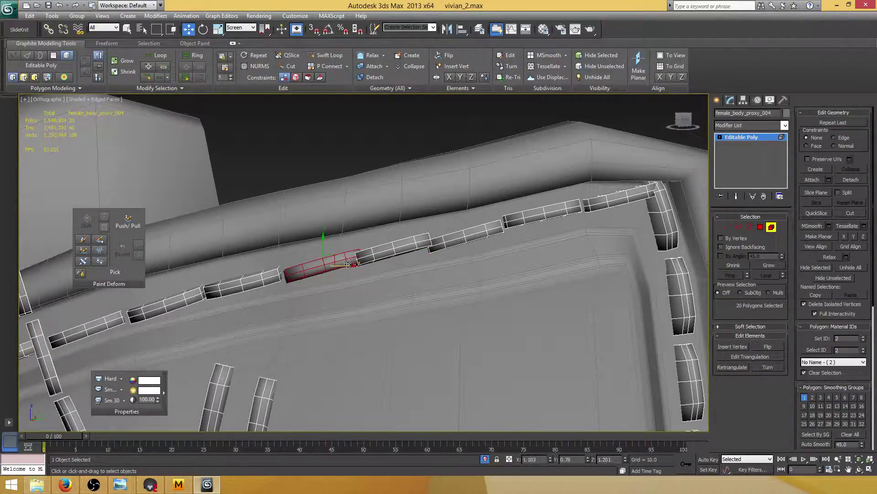
pyautogui.keyDown('alt'); pyautogui.moveTo(350, 264); pyautogui.dragTo(484, 249, button='middle'); pyautogui.keyUp('alt')
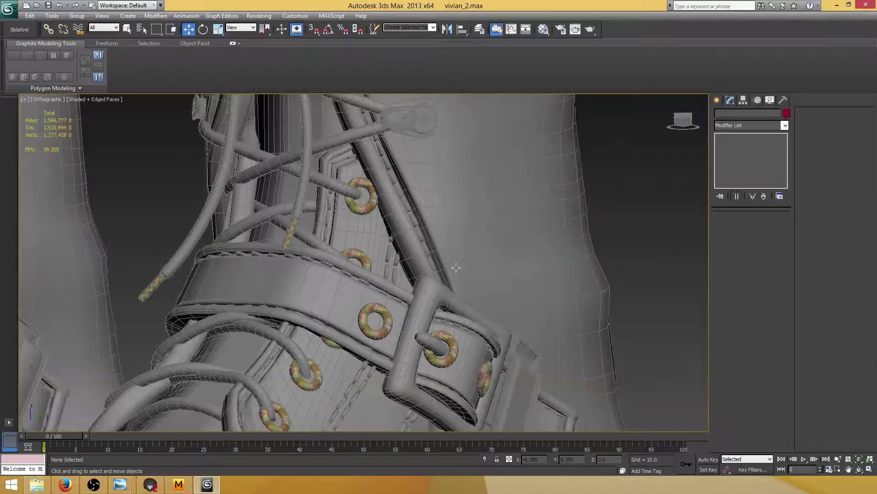
pyautogui.scroll(-10, 456, 268)
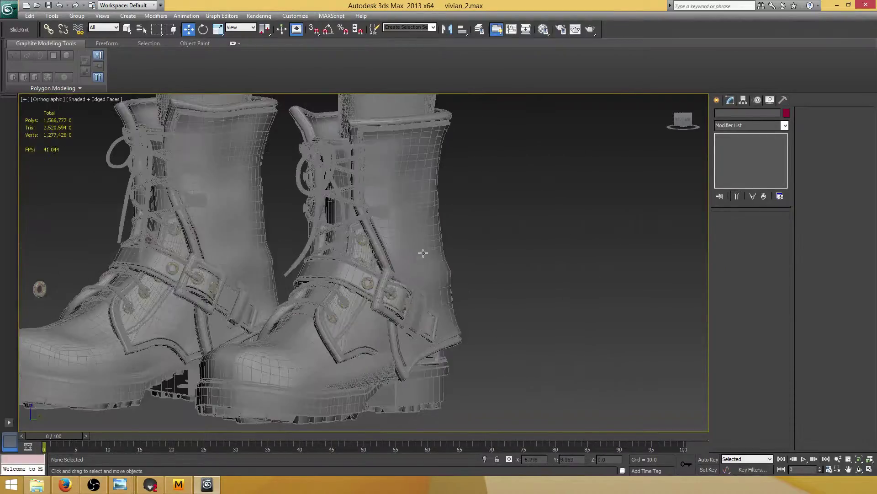
pyautogui.scroll(15, 417, 235)
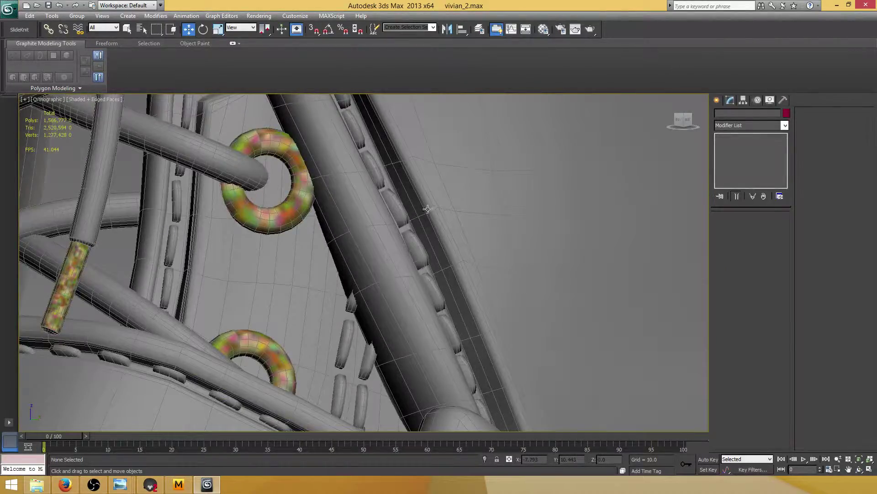
# Step: Select a stitch in the row beside the diagonal piping on the boot's side and nudge it slightly toward the piping
pyautogui.click(405, 218)
pyautogui.keyDown('alt'); pyautogui.moveTo(405, 218); pyautogui.dragTo(397, 260, button='middle'); pyautogui.keyUp('alt')
pyautogui.click(772, 228)
pyautogui.click(391, 244)
pyautogui.scroll(3, 392, 248)
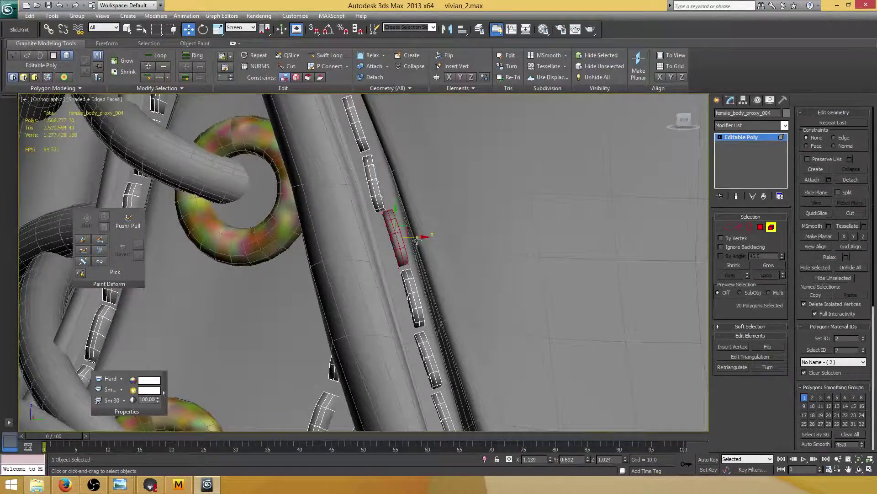
pyautogui.moveTo(417, 238); pyautogui.dragTo(411, 236)
# Step: Select a stitch further down the diagonal row and nudge it slightly toward the piping as well
pyautogui.keyDown('alt'); pyautogui.moveTo(411, 237); pyautogui.dragTo(392, 220, button='middle'); pyautogui.keyUp('alt')
pyautogui.moveTo(392, 216); pyautogui.dragTo(411, 273)
pyautogui.scroll(-3, 413, 279)
pyautogui.moveTo(429, 322); pyautogui.dragTo(415, 278, button='middle')
pyautogui.click(395, 275)
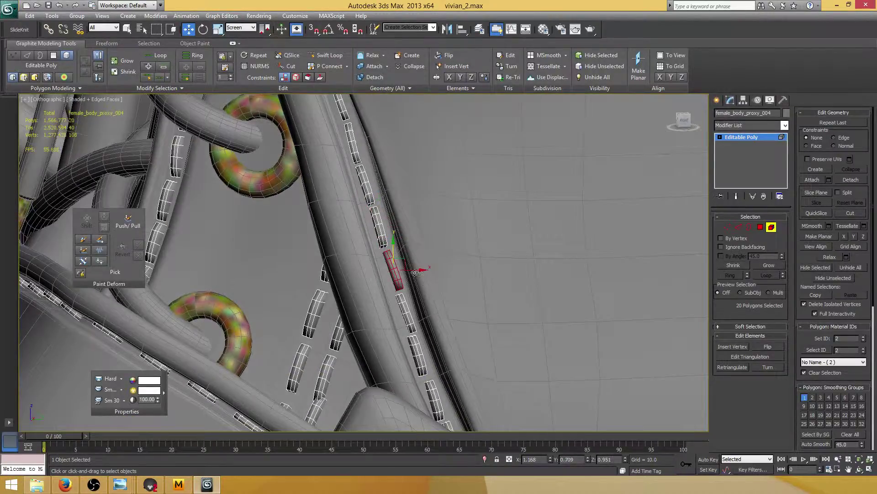
pyautogui.moveTo(417, 271); pyautogui.dragTo(414, 271)
# Step: Select a stitch on the strap's upper edge beyond the buckle and rotate it slightly to follow the edge
pyautogui.scroll(-6, 429, 276)
pyautogui.moveTo(429, 276); pyautogui.dragTo(398, 288, button='middle')
pyautogui.scroll(4, 400, 269)
pyautogui.click(402, 269)
pyautogui.scroll(2, 408, 261)
pyautogui.scroll(2, 403, 305)
pyautogui.click(203, 30)
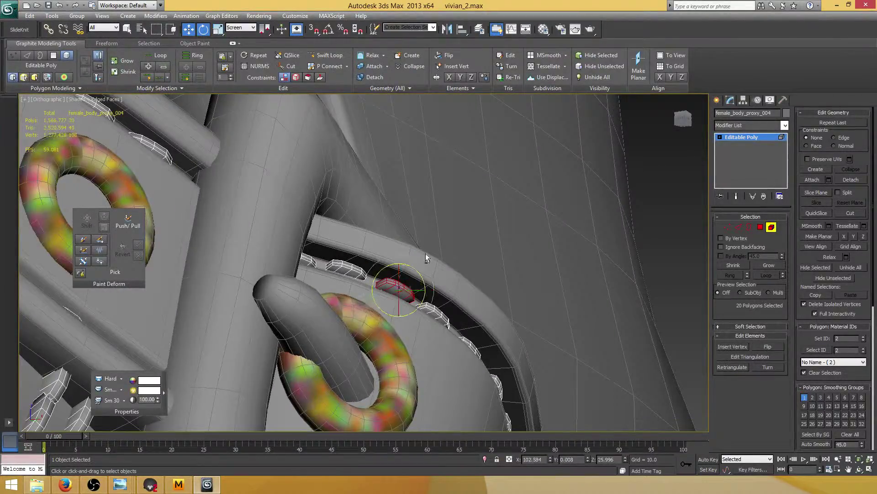
pyautogui.keyDown('alt'); pyautogui.moveTo(427, 257); pyautogui.dragTo(405, 281, button='middle'); pyautogui.keyUp('alt')
pyautogui.moveTo(403, 289); pyautogui.dragTo(391, 287)
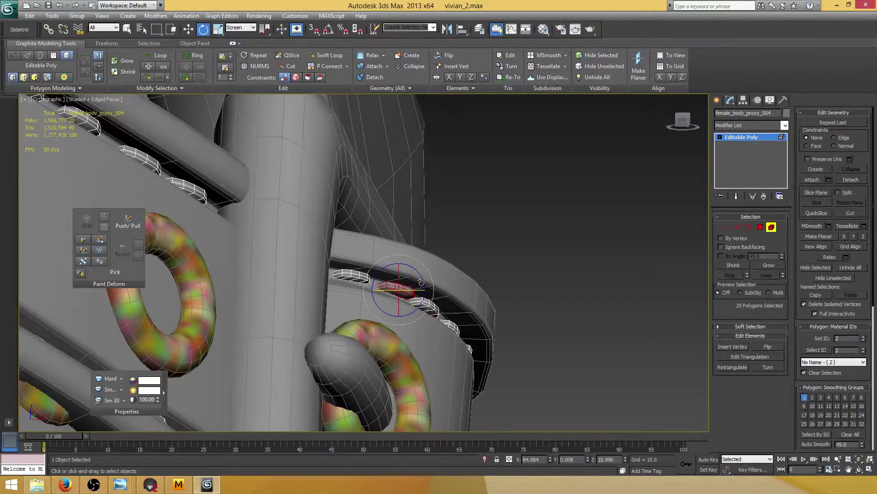
# Step: Select the adjoining stitch on the strap's curved upper edge and rotate it slightly along the curve
pyautogui.keyDown('alt'); pyautogui.moveTo(452, 263); pyautogui.dragTo(425, 258, button='middle'); pyautogui.keyUp('alt')
pyautogui.click(428, 298)
pyautogui.keyDown('alt'); pyautogui.moveTo(429, 298); pyautogui.dragTo(413, 297, button='middle'); pyautogui.keyUp('alt')
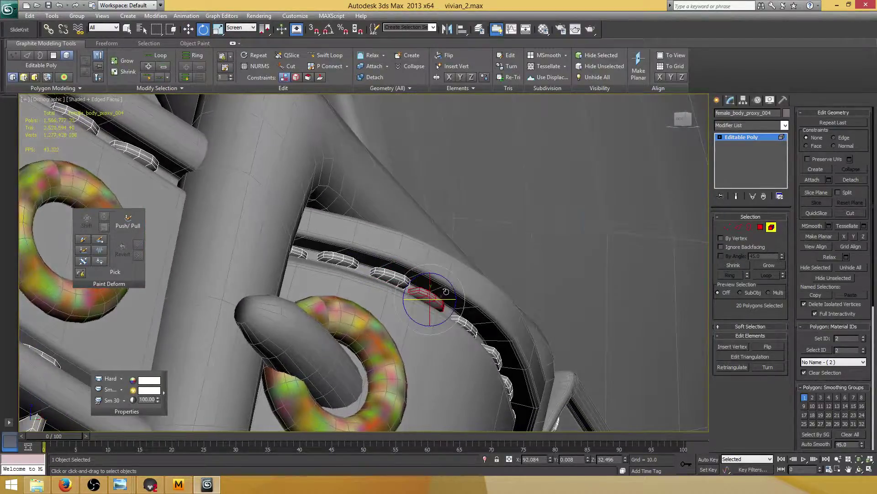
pyautogui.moveTo(426, 299); pyautogui.dragTo(439, 292)
# Step: Lower two neighbouring stitches on the strap's upper edge near the buckle slightly, one after the other
pyautogui.keyDown('alt'); pyautogui.moveTo(439, 293); pyautogui.dragTo(413, 256, button='middle'); pyautogui.keyUp('alt')
pyautogui.scroll(-3, 500, 296)
pyautogui.scroll(-3, 455, 279)
pyautogui.scroll(3, 430, 268)
pyautogui.moveTo(414, 257)
pyautogui.mouseDown(button='middle')
pyautogui.moveTo(428, 270)
pyautogui.moveTo(410, 263)
pyautogui.mouseUp(button='middle')
pyautogui.click(188, 31)
pyautogui.scroll(2, 345, 269)
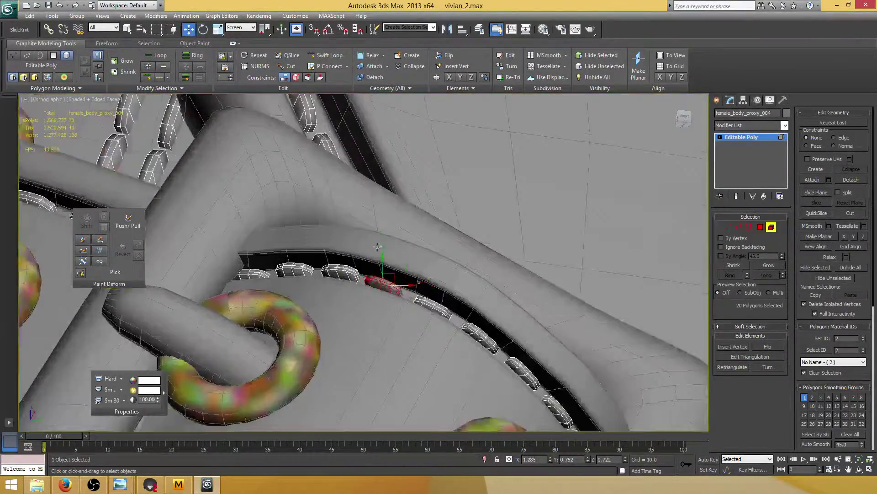
pyautogui.keyDown('alt'); pyautogui.moveTo(346, 267); pyautogui.dragTo(339, 251, button='middle'); pyautogui.keyUp('alt')
pyautogui.click(338, 265)
pyautogui.moveTo(338, 249); pyautogui.dragTo(338, 252)
pyautogui.click(295, 264)
pyautogui.keyDown('alt'); pyautogui.moveTo(295, 264); pyautogui.dragTo(293, 248, button='middle'); pyautogui.keyUp('alt')
pyautogui.moveTo(289, 245); pyautogui.dragTo(288, 249)
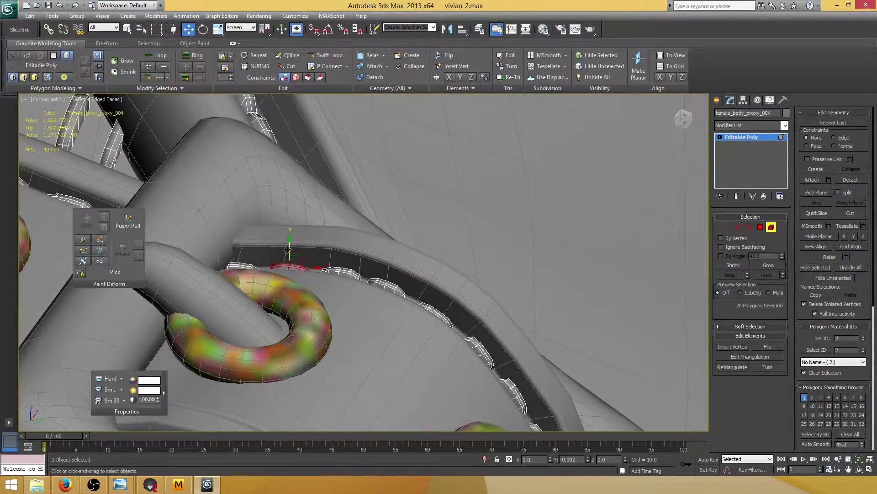
# Step: Rotate the last lowered strap stitch slightly so it follows the strap's upper edge
pyautogui.scroll(-2, 331, 266)
pyautogui.keyDown('alt'); pyautogui.moveTo(331, 265); pyautogui.dragTo(360, 304, button='middle'); pyautogui.keyUp('alt')
pyautogui.scroll(2, 360, 289)
pyautogui.press('e')
pyautogui.moveTo(322, 284); pyautogui.dragTo(316, 284)
pyautogui.keyDown('alt'); pyautogui.moveTo(317, 270); pyautogui.dragTo(346, 287, button='middle'); pyautogui.keyUp('alt')
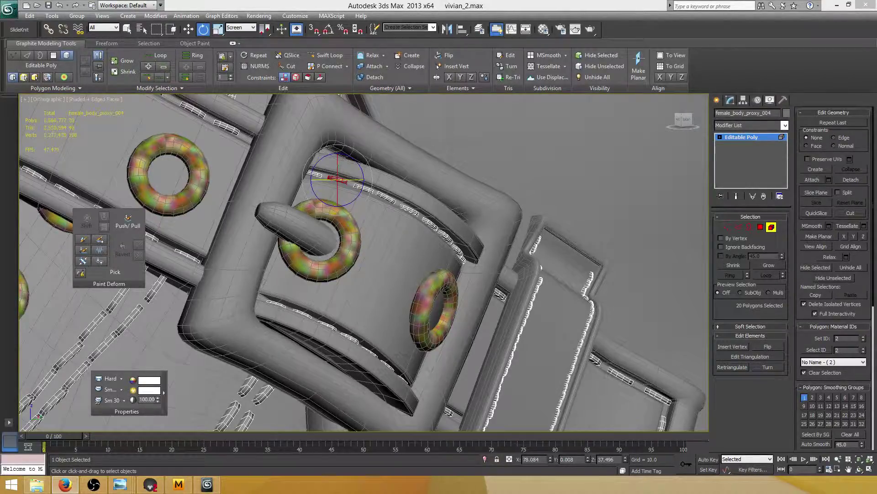
# Step: Leave element editing of the second boot's stitches and deselect the stitch object
pyautogui.moveTo(428, 224); pyautogui.dragTo(399, 161, button='middle')
pyautogui.scroll(-10, 444, 236)
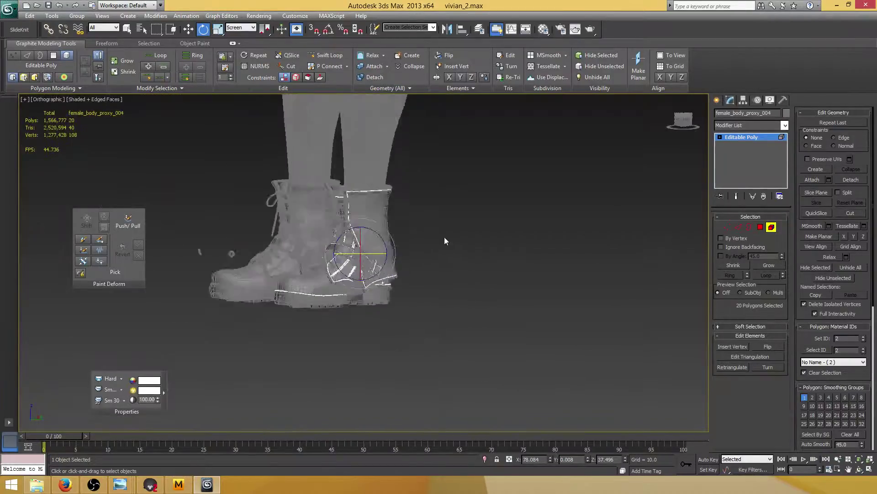
pyautogui.keyDown('alt'); pyautogui.moveTo(445, 238); pyautogui.dragTo(491, 258, button='middle'); pyautogui.keyUp('alt')
pyautogui.scroll(6, 470, 220)
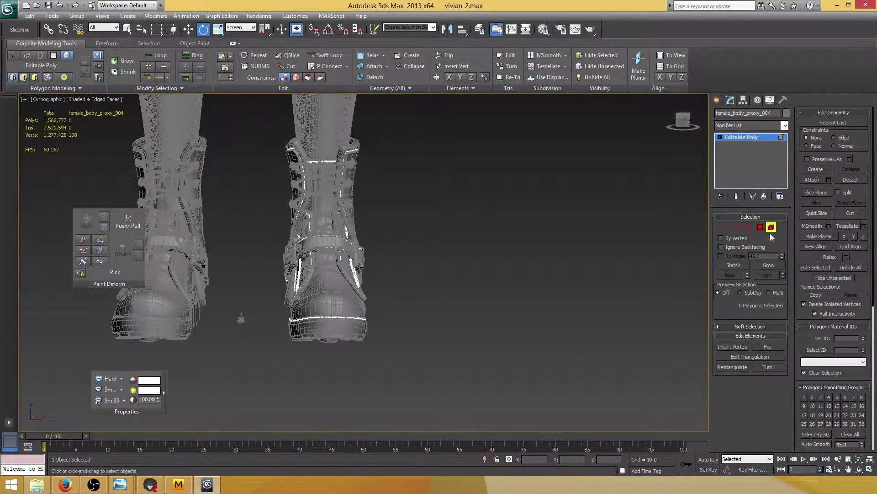
pyautogui.press('4')
pyautogui.scroll(5, 405, 248)
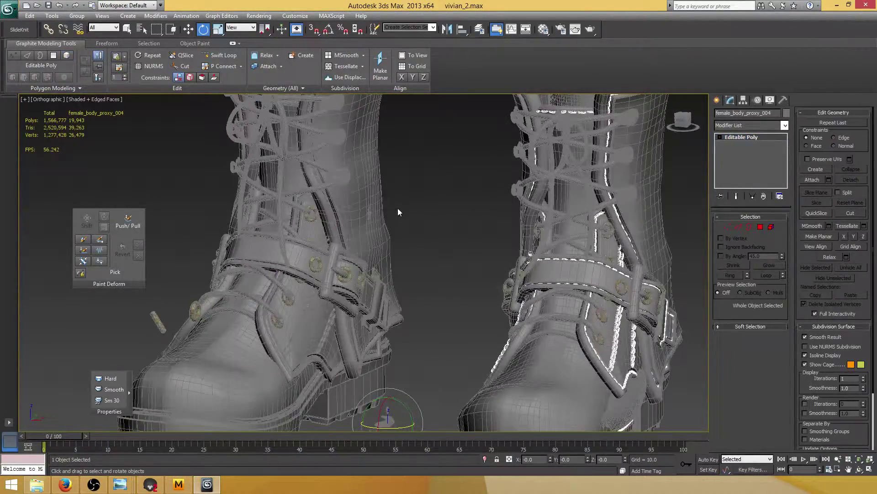
pyautogui.click(402, 230)
# Step: Examine the first boot's eyelet panel and its stitches around the laces and strap
pyautogui.scroll(3, 402, 233)
pyautogui.click(271, 200)
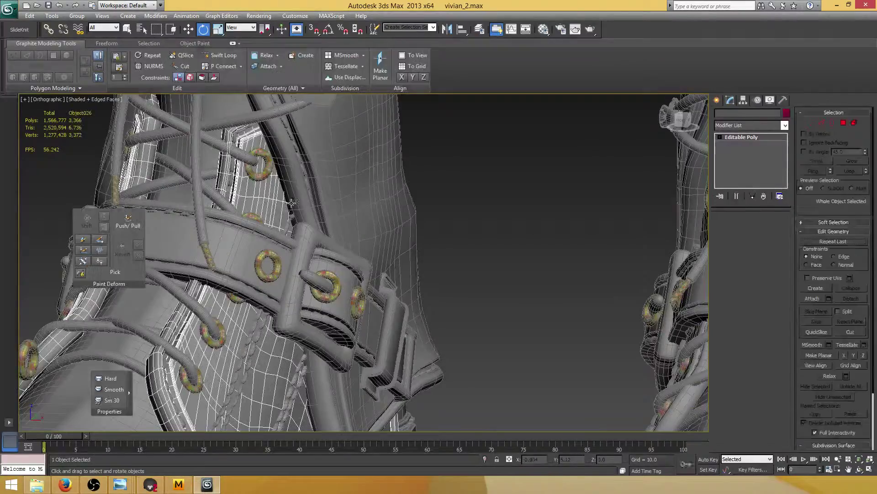
pyautogui.scroll(6, 307, 234)
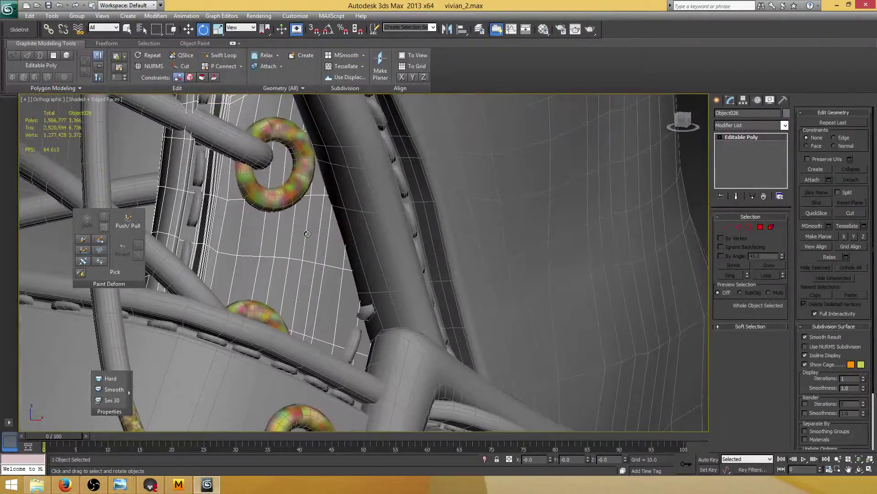
pyautogui.click(196, 209)
pyautogui.keyDown('alt'); pyautogui.moveTo(302, 231); pyautogui.dragTo(367, 258, button='middle'); pyautogui.keyUp('alt')
pyautogui.scroll(-5, 368, 257)
pyautogui.scroll(8, 406, 249)
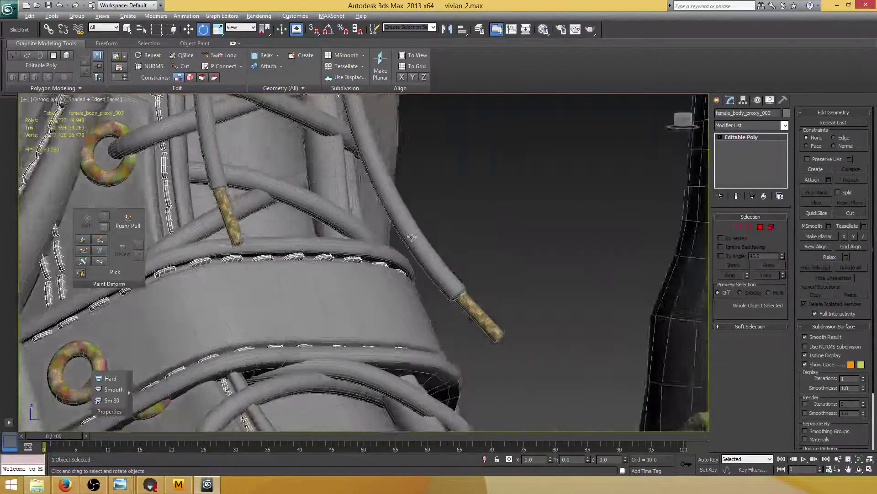
pyautogui.keyDown('alt'); pyautogui.moveTo(411, 237); pyautogui.dragTo(412, 256, button='middle'); pyautogui.keyUp('alt')
# Step: Deselect everything and save the scene
pyautogui.scroll(-10, 404, 267)
pyautogui.scroll(5, 411, 256)
pyautogui.keyDown('alt'); pyautogui.moveTo(472, 245); pyautogui.dragTo(445, 220, button='middle'); pyautogui.keyUp('alt')
pyautogui.click(445, 223)
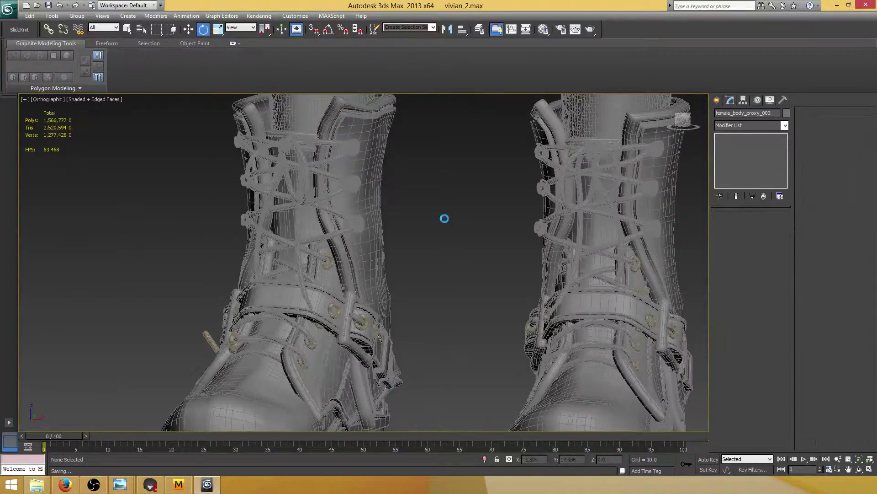
# Step: Examine the whole figure and the finished pair of boots from the front
pyautogui.click(188, 30)
pyautogui.moveTo(421, 160); pyautogui.dragTo(404, 224, button='middle')
pyautogui.scroll(-6, 365, 199)
pyautogui.scroll(-3, 404, 224)
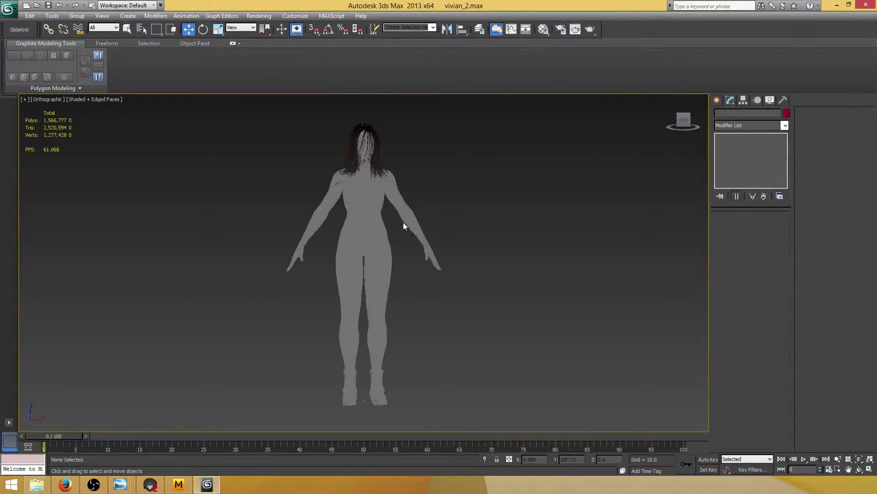
pyautogui.scroll(8, 425, 332)
pyautogui.scroll(-4, 392, 272)
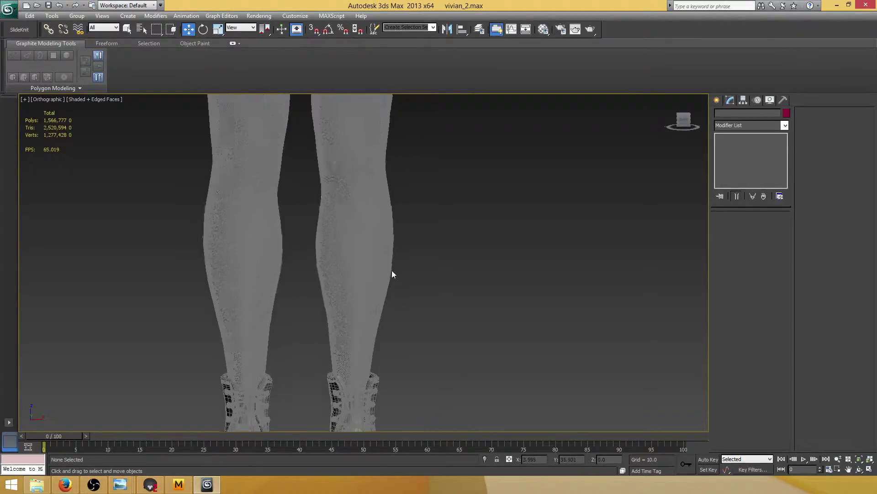
pyautogui.scroll(4, 384, 247)
pyautogui.moveTo(384, 274); pyautogui.dragTo(366, 166, button='middle')
pyautogui.moveTo(323, 282); pyautogui.dragTo(384, 181, button='middle')
pyautogui.scroll(4, 384, 181)
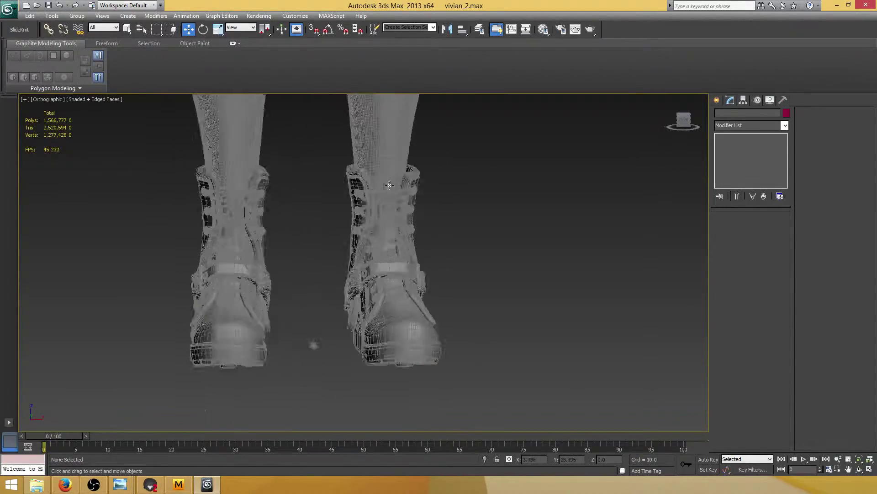
pyautogui.scroll(-4, 338, 179)
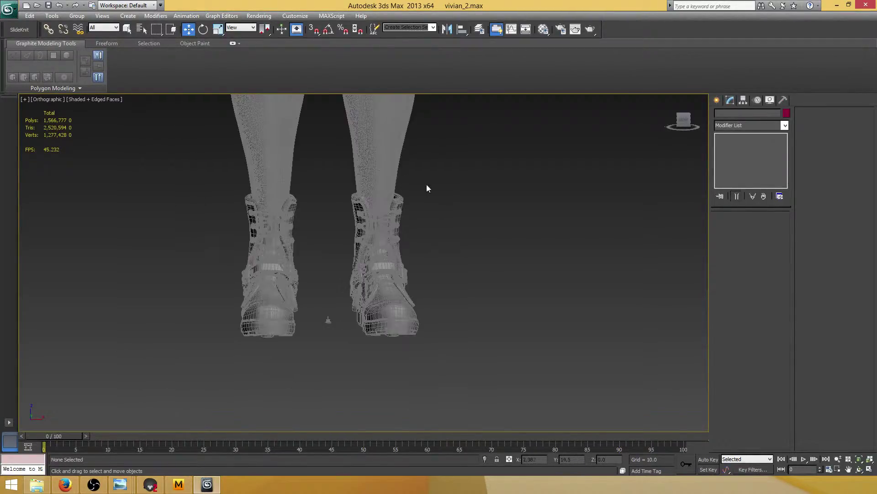
# Step: Select all parts of both boots without the legs and convert them to Editable Poly
pyautogui.moveTo(172, 391); pyautogui.dragTo(401, 190)
pyautogui.moveTo(417, 175); pyautogui.dragTo(446, 188, button='middle')
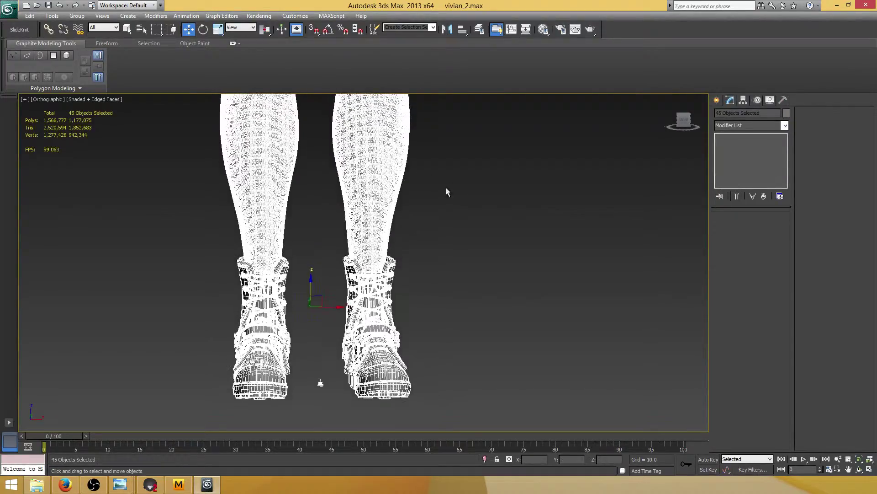
pyautogui.keyDown('alt'); pyautogui.moveTo(171, 185); pyautogui.dragTo(173, 187); pyautogui.keyUp('alt')
pyautogui.scroll(5, 309, 269)
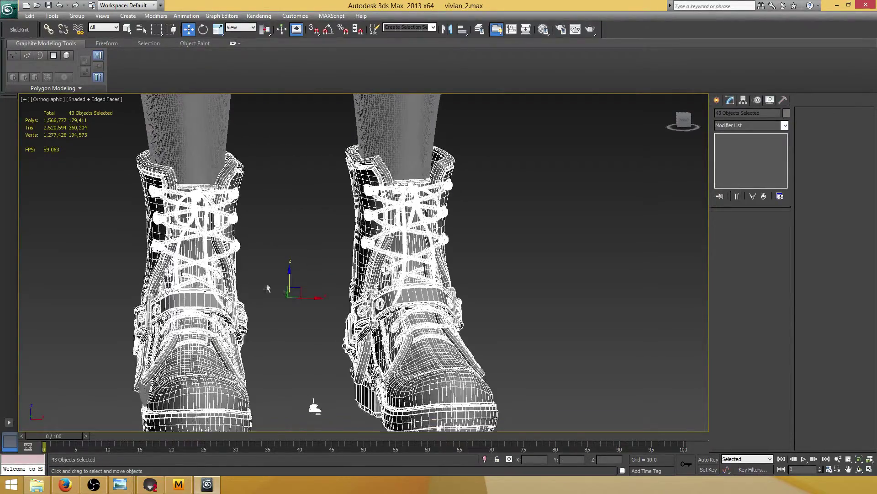
pyautogui.rightClick(216, 306)
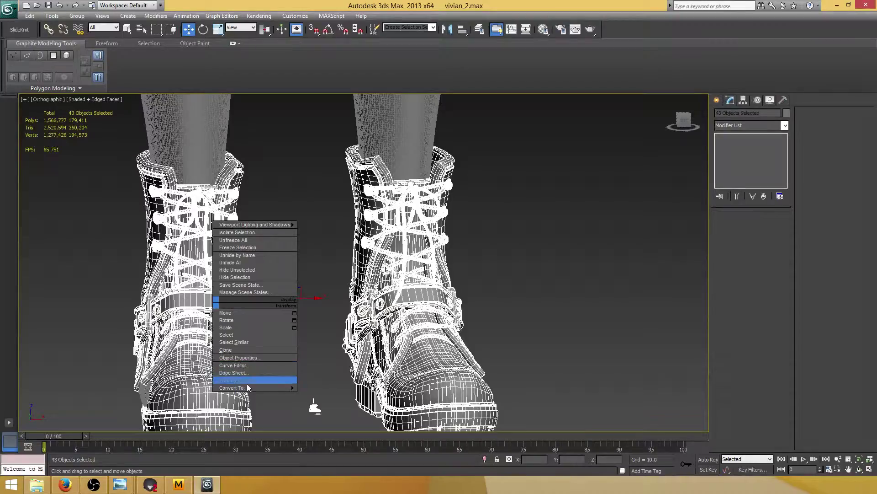
pyautogui.moveTo(249, 390)
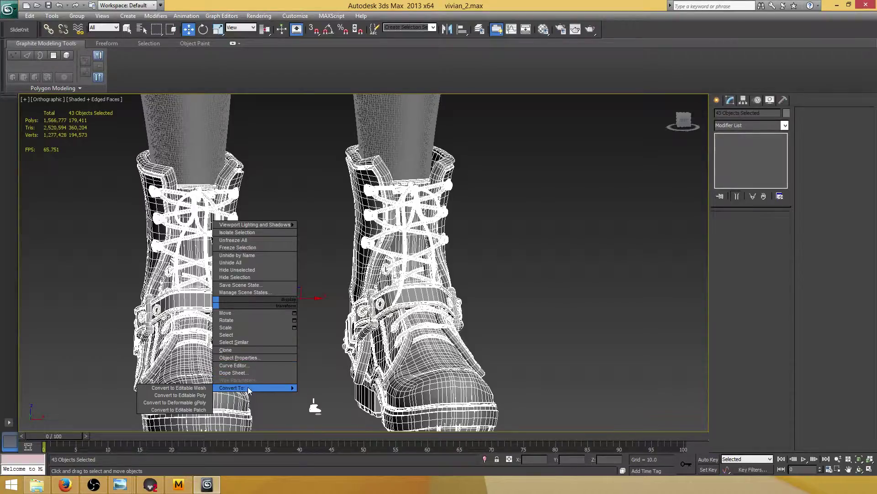
pyautogui.click(199, 396)
pyautogui.keyDown('alt'); pyautogui.moveTo(263, 237); pyautogui.dragTo(273, 221, button='middle'); pyautogui.keyUp('alt')
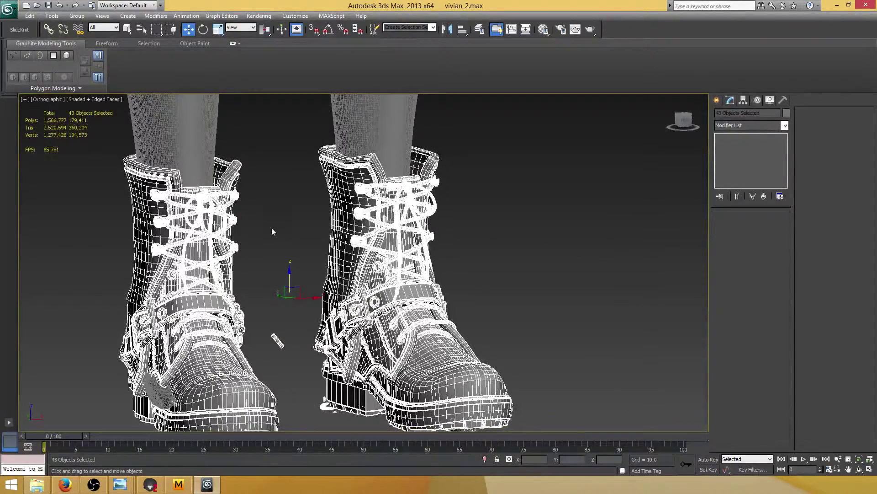
pyautogui.click(271, 228)
# Step: Attach the other boot's matching lace-hook studs to the first boot's lace-hook stud object and leave element editing
pyautogui.scroll(10, 237, 209)
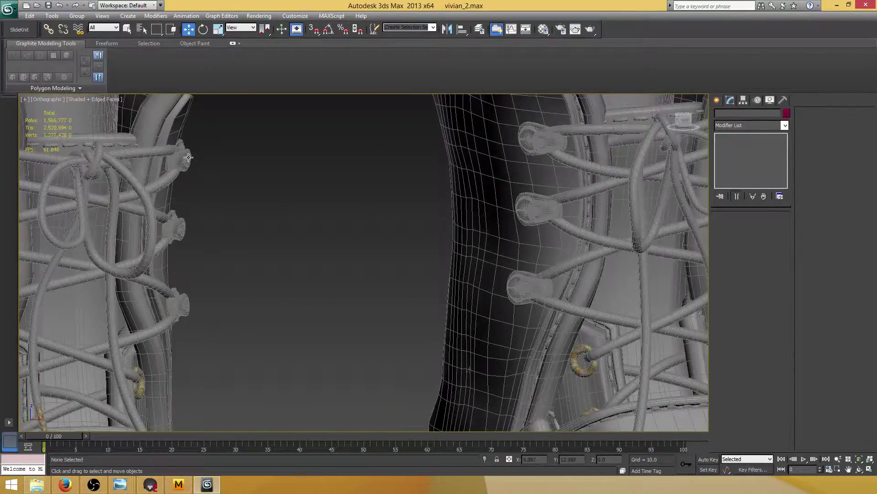
pyautogui.click(189, 157)
pyautogui.scroll(-5, 234, 175)
pyautogui.keyDown('alt'); pyautogui.moveTo(234, 175); pyautogui.dragTo(328, 186, button='middle'); pyautogui.keyUp('alt')
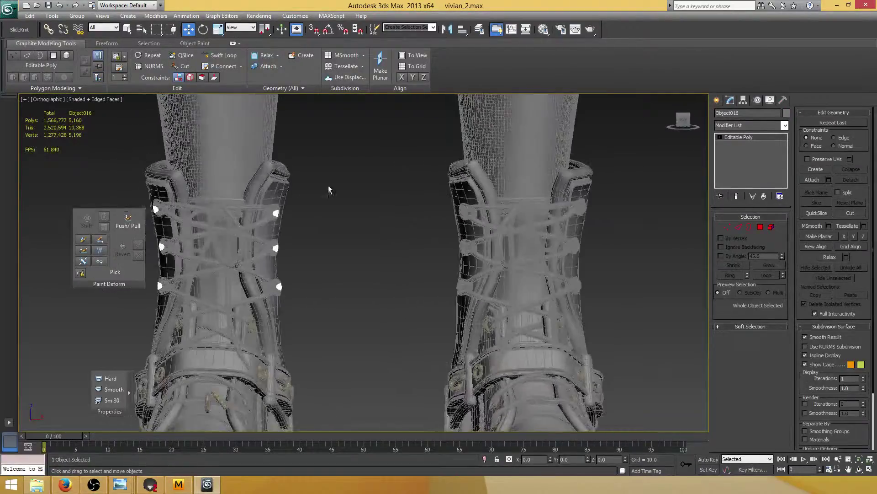
pyautogui.scroll(5, 320, 194)
pyautogui.click(772, 227)
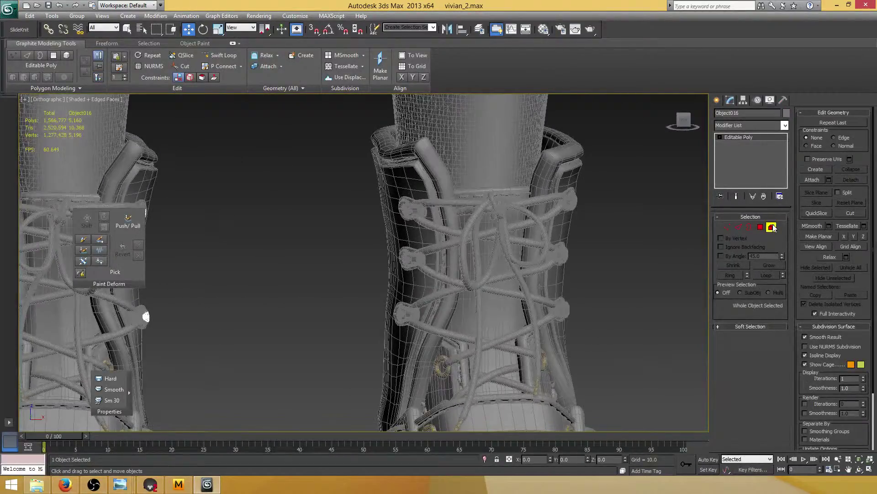
pyautogui.click(814, 180)
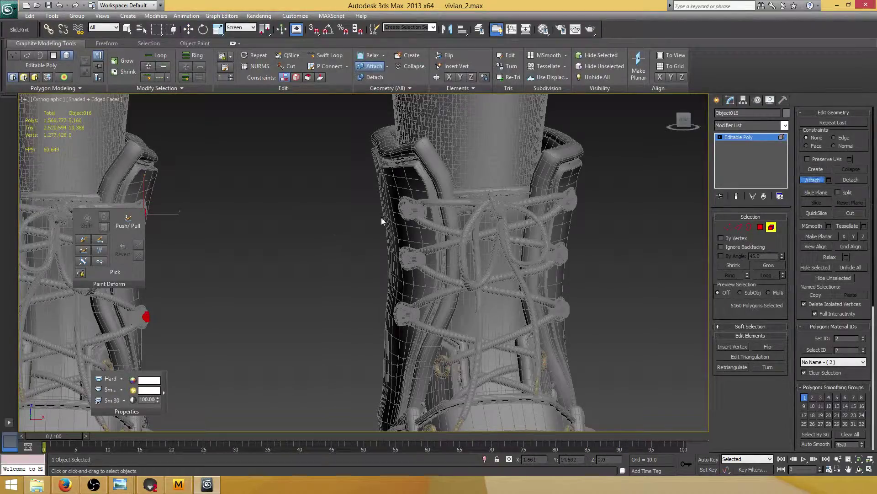
pyautogui.keyDown('alt'); pyautogui.moveTo(348, 224); pyautogui.dragTo(421, 232, button='middle'); pyautogui.keyUp('alt')
pyautogui.scroll(8, 364, 226)
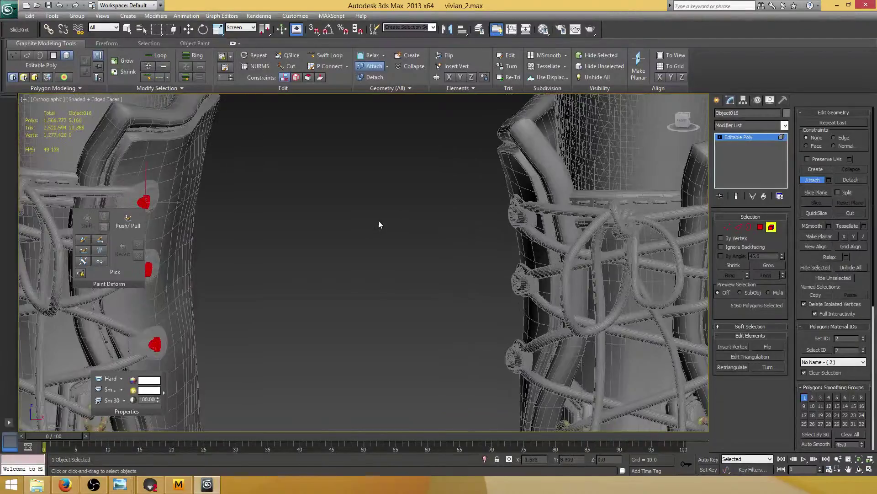
pyautogui.click(528, 188)
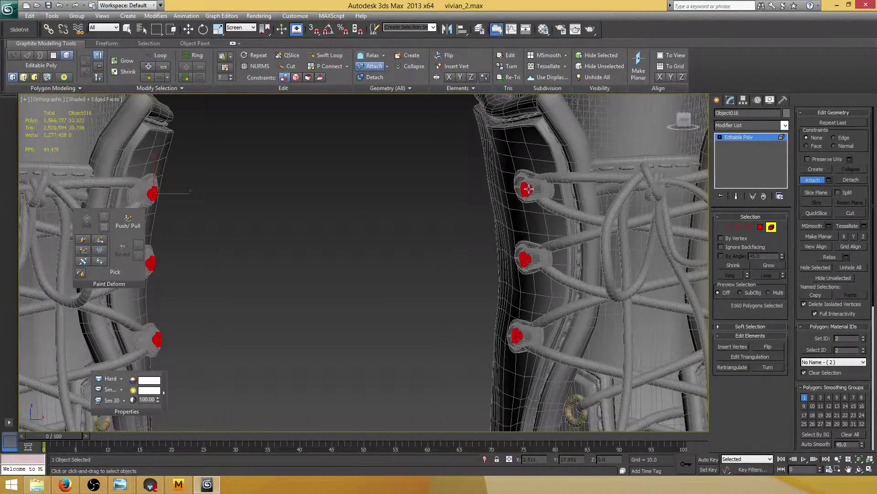
pyautogui.click(771, 228)
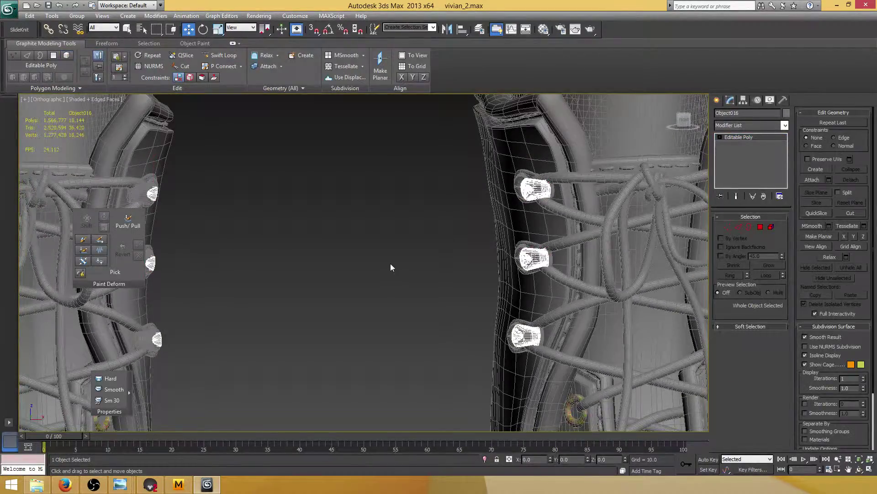
# Step: Undo the mistaken attachment of the conical lace-hook sleeves to the small stud object and deselect everything
pyautogui.hotkey('ctrl', 'z')
pyautogui.moveTo(327, 254); pyautogui.dragTo(355, 245, button='middle')
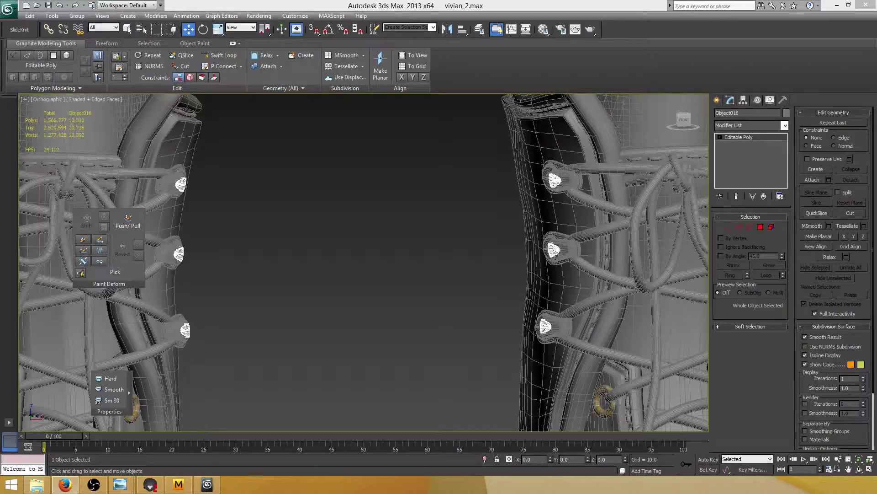
pyautogui.scroll(-6, 254, 219)
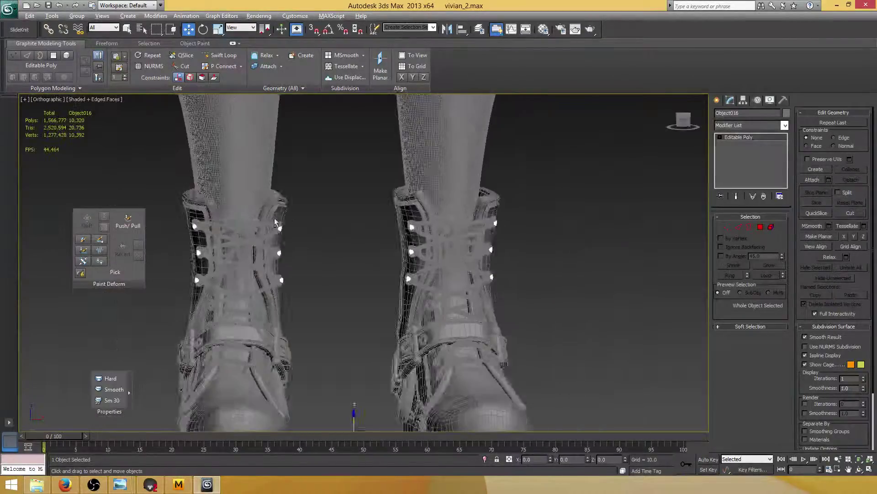
pyautogui.scroll(4, 274, 217)
pyautogui.scroll(5, 341, 231)
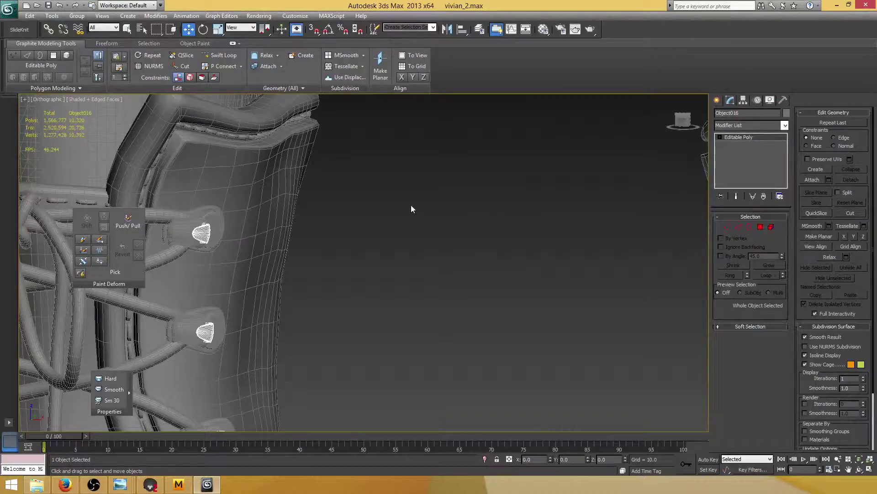
pyautogui.click(411, 206)
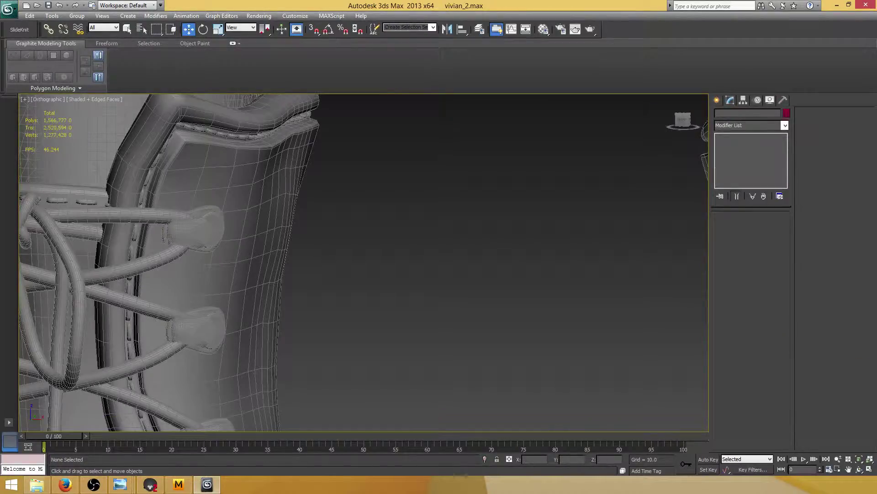
# Step: Attach the second boot's conical lace-hook sleeves to the first boot's matching sleeve object and leave element editing
pyautogui.click(209, 221)
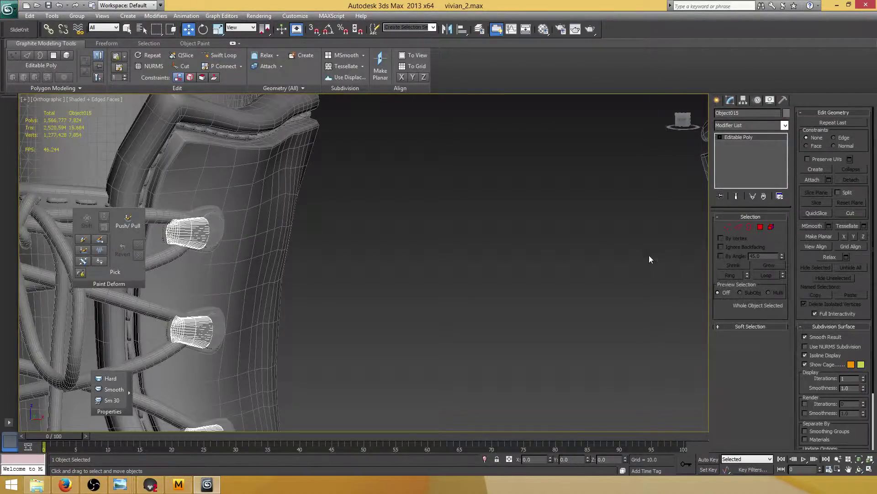
pyautogui.scroll(-5, 533, 231)
pyautogui.moveTo(651, 259); pyautogui.dragTo(428, 223, button='middle')
pyautogui.scroll(5, 429, 223)
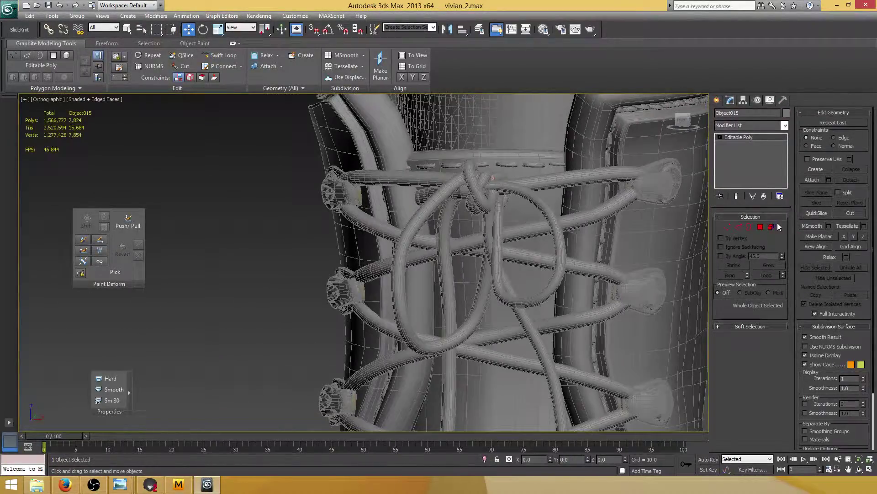
pyautogui.click(772, 226)
pyautogui.click(813, 180)
pyautogui.click(345, 199)
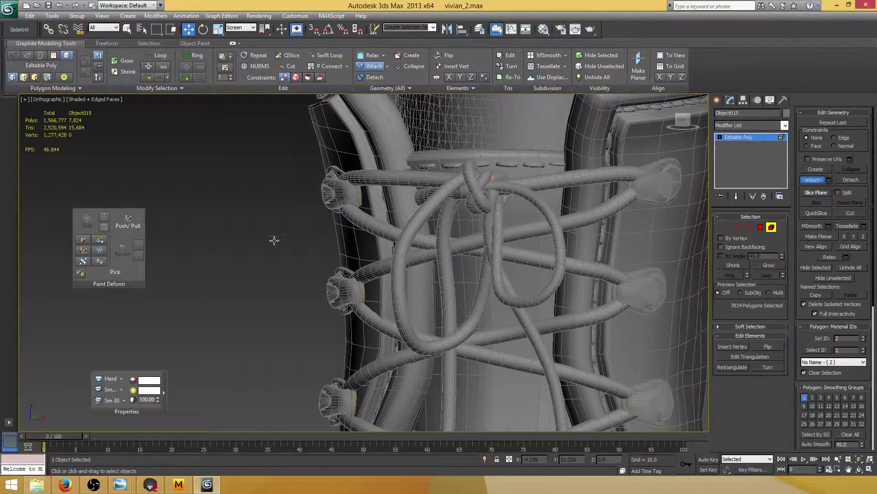
pyautogui.scroll(3, 227, 270)
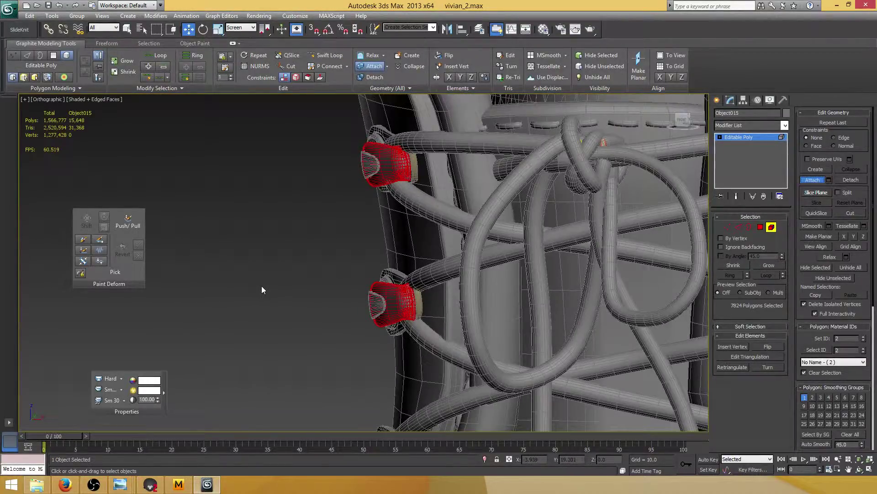
pyautogui.scroll(-3, 298, 286)
pyautogui.moveTo(391, 290); pyautogui.dragTo(449, 288, button='middle')
pyautogui.click(773, 227)
# Step: Select the small lace-hook stud object and check its studs on both boots
pyautogui.moveTo(280, 243); pyautogui.dragTo(323, 207, button='middle')
pyautogui.scroll(3, 347, 210)
pyautogui.click(188, 148)
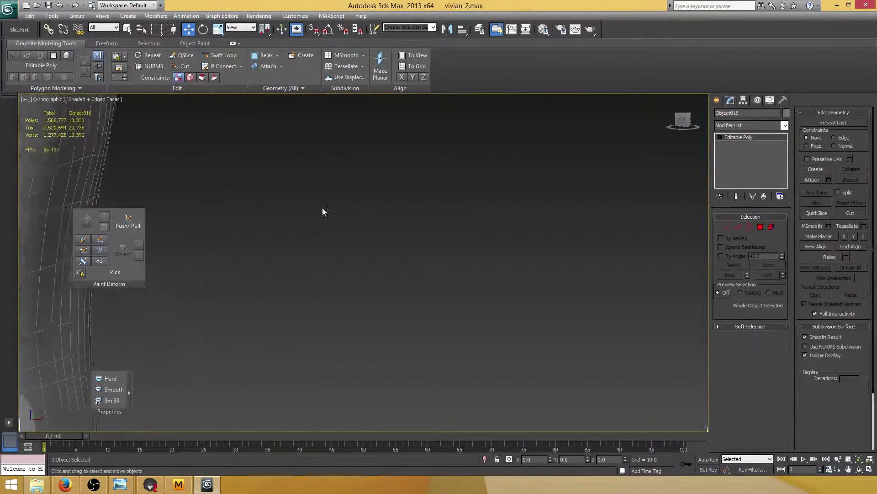
pyautogui.scroll(2, 322, 207)
pyautogui.scroll(-6, 513, 237)
pyautogui.moveTo(513, 237); pyautogui.dragTo(462, 238, button='middle')
pyautogui.scroll(3, 310, 225)
pyautogui.moveTo(596, 171); pyautogui.dragTo(295, 210, button='middle')
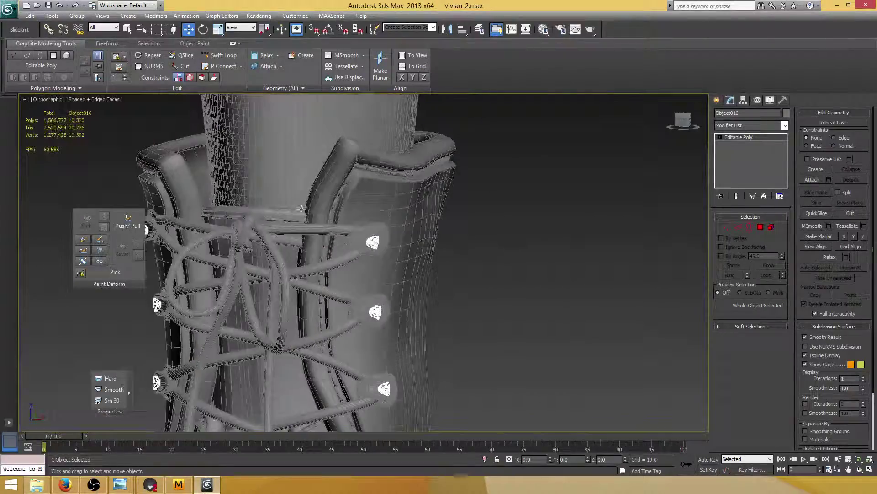
# Step: Attach the second boot's round lace-hook discs to the first boot's matching disc object and leave element editing
pyautogui.scroll(3, 294, 210)
pyautogui.click(407, 209)
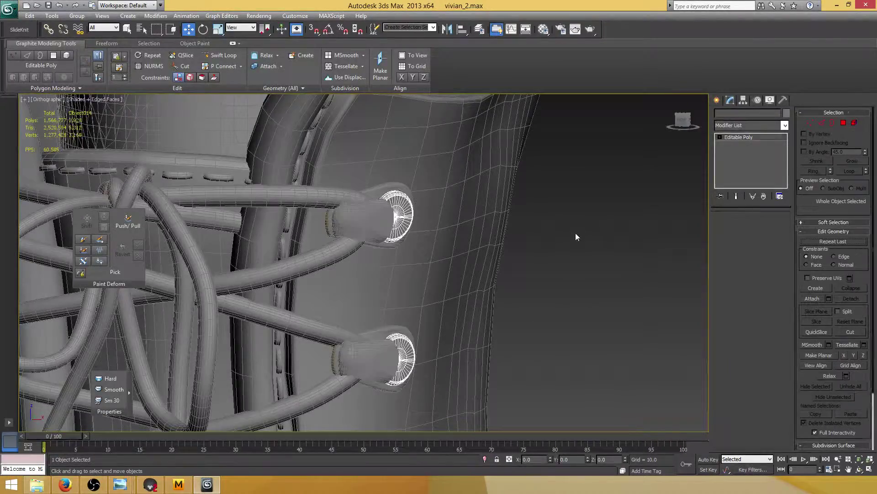
pyautogui.moveTo(575, 237); pyautogui.dragTo(399, 257, button='middle')
pyautogui.scroll(-3, 453, 262)
pyautogui.scroll(-4, 434, 258)
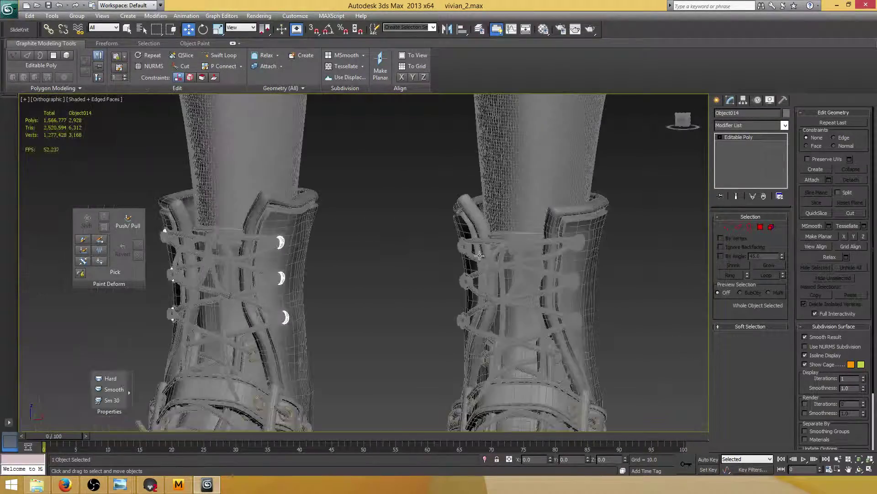
pyautogui.scroll(4, 378, 254)
pyautogui.moveTo(457, 256); pyautogui.dragTo(367, 248, button='middle')
pyautogui.scroll(-4, 364, 246)
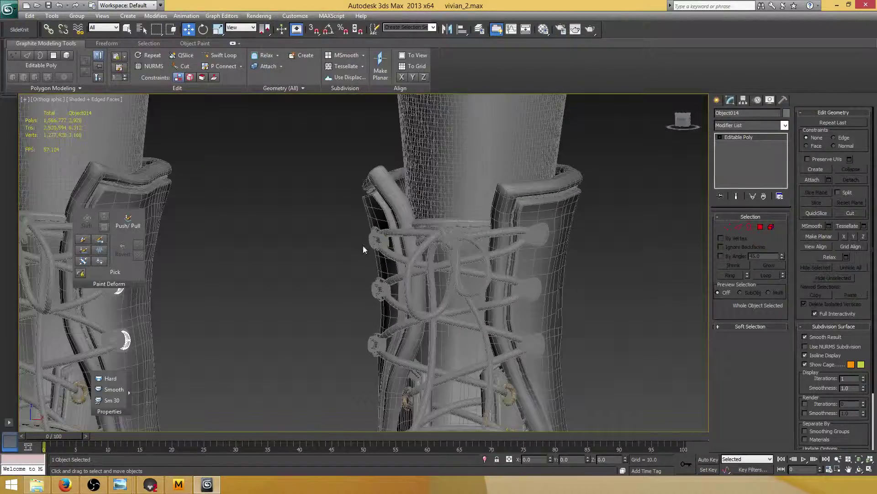
pyautogui.scroll(4, 368, 249)
pyautogui.scroll(4, 370, 222)
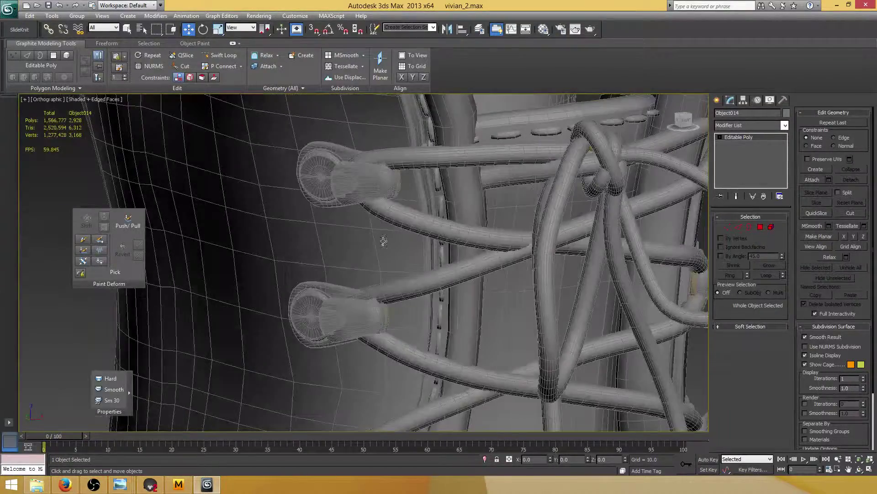
pyautogui.click(771, 227)
pyautogui.click(812, 180)
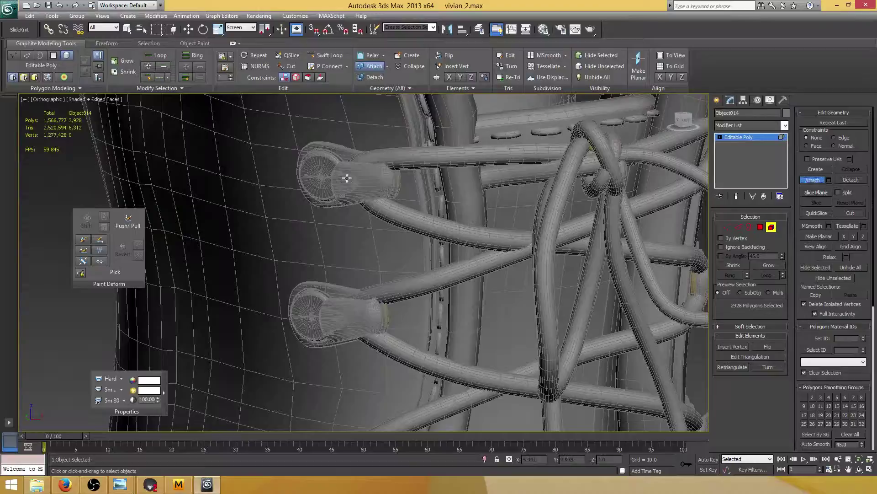
pyautogui.click(321, 170)
pyautogui.click(773, 229)
# Step: Select the outer lace-hook covers surrounding the round discs on the second boot
pyautogui.press('w')
pyautogui.click(337, 153)
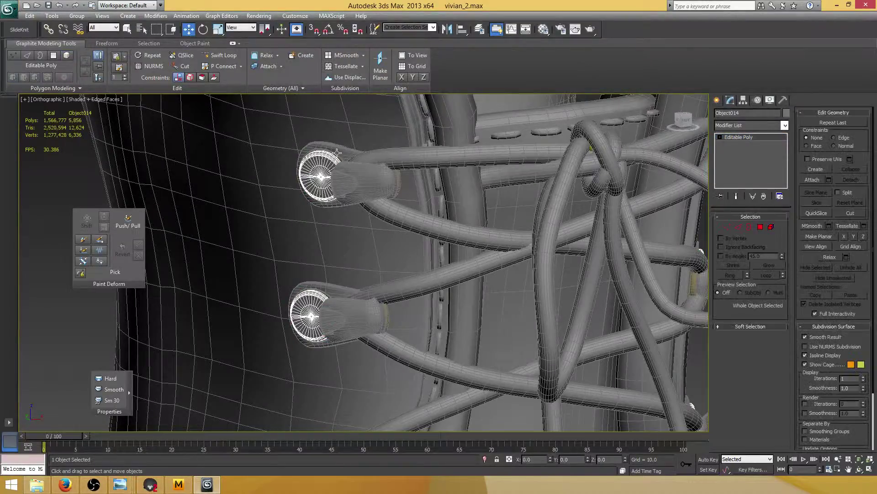
pyautogui.moveTo(196, 227); pyautogui.dragTo(340, 230, button='middle')
pyautogui.scroll(3, 354, 241)
pyautogui.scroll(-6, 354, 241)
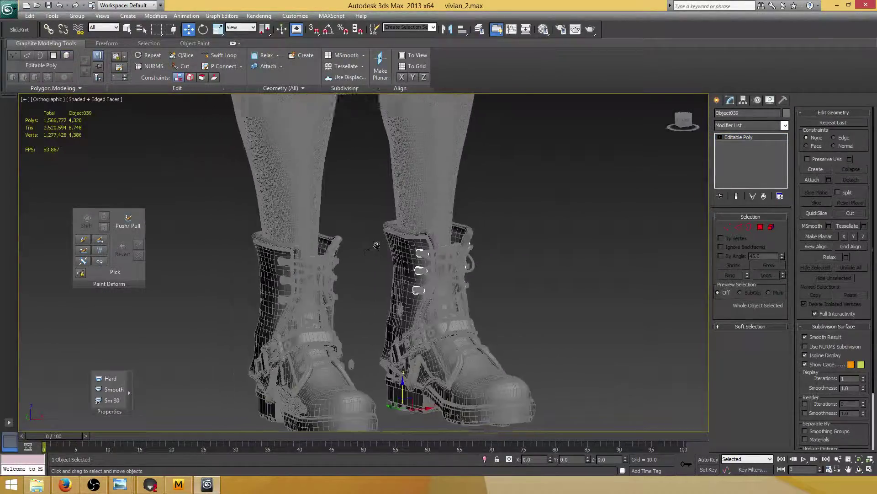